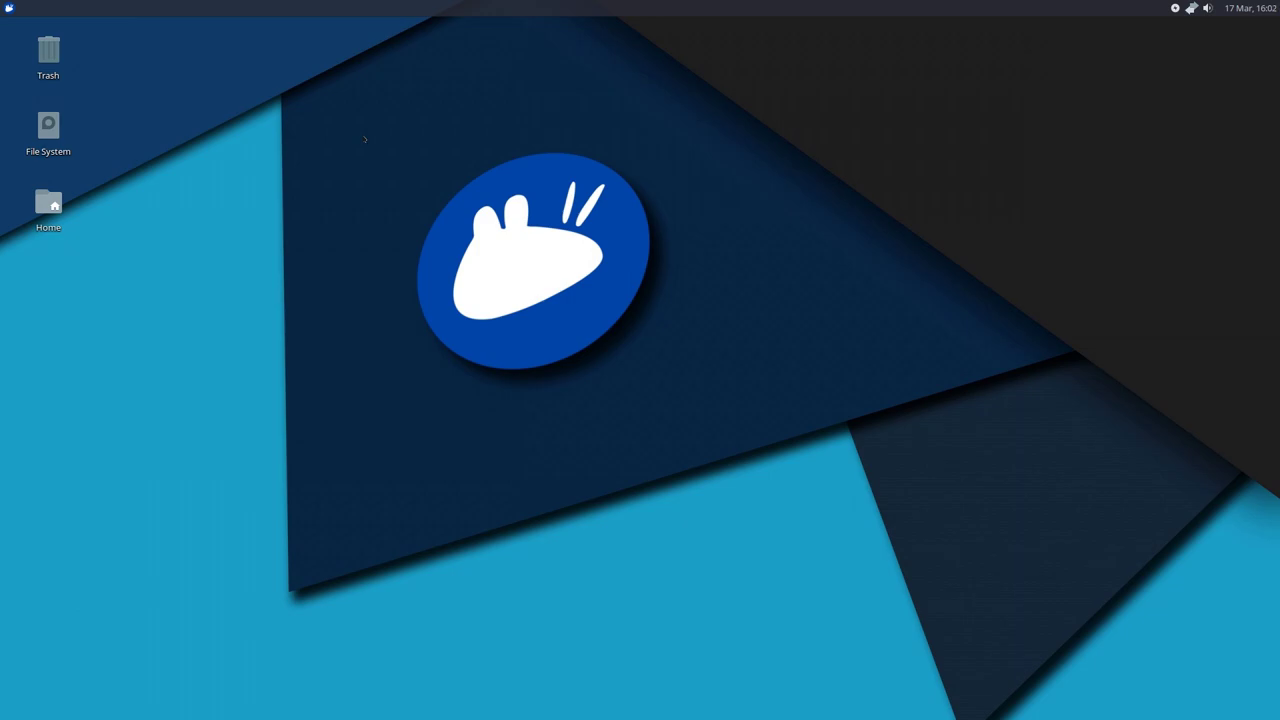
- Check how windows behave by opening the Home folder, moving its window across the desktop and closing it, twice
left_click_drag(361, 137, 723, 386)
double_click(52, 210)
left_click_drag(311, 38, 610, 138)
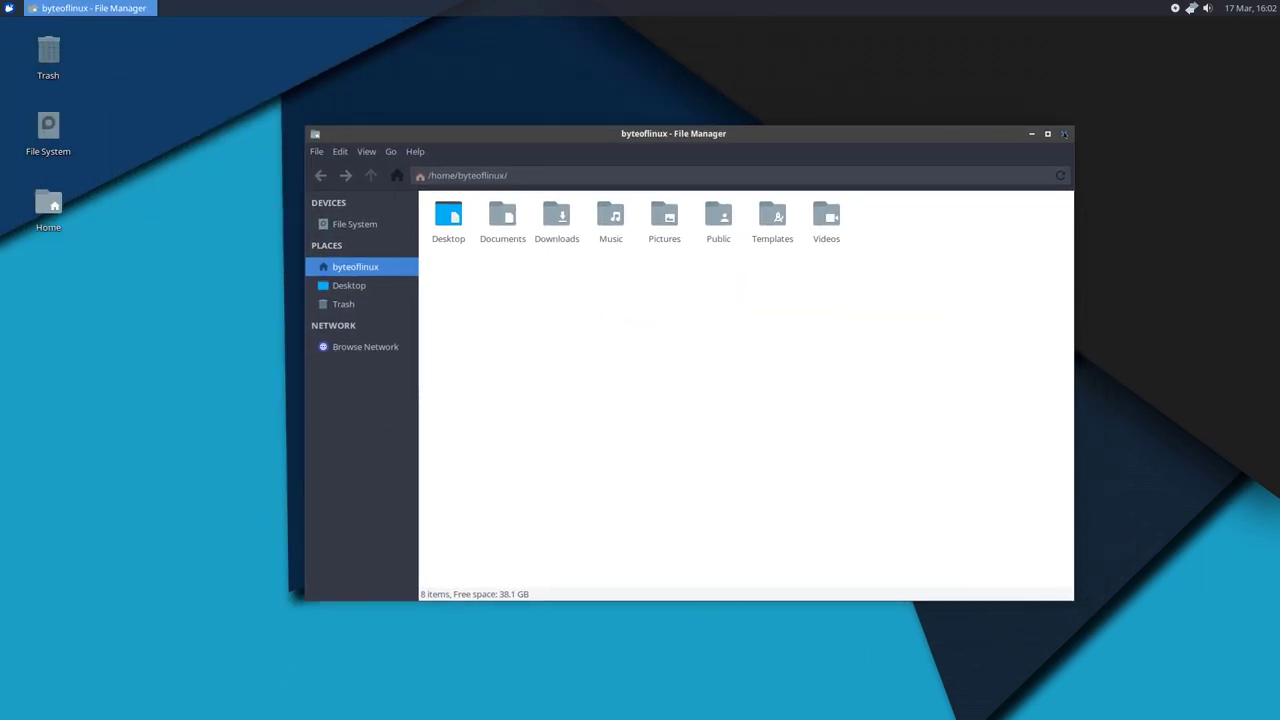
left_click(1063, 133)
double_click(48, 205)
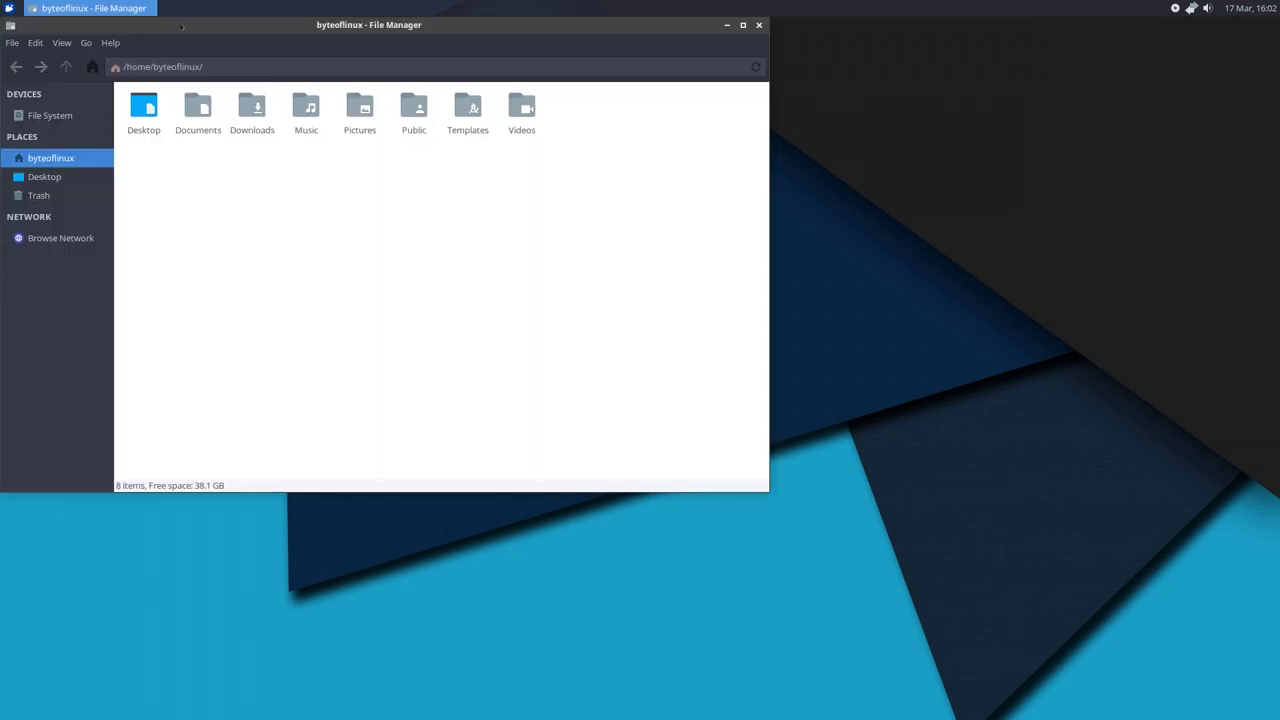
left_click_drag(181, 27, 403, 114)
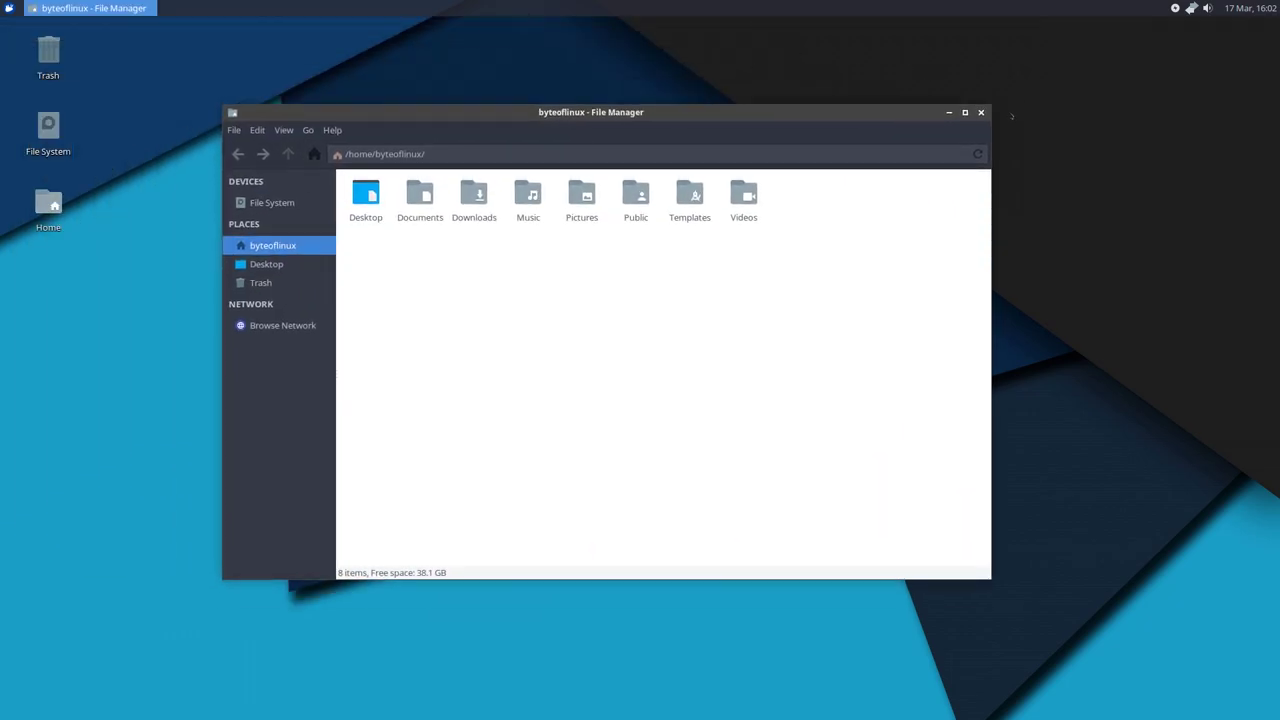
left_click(981, 112)
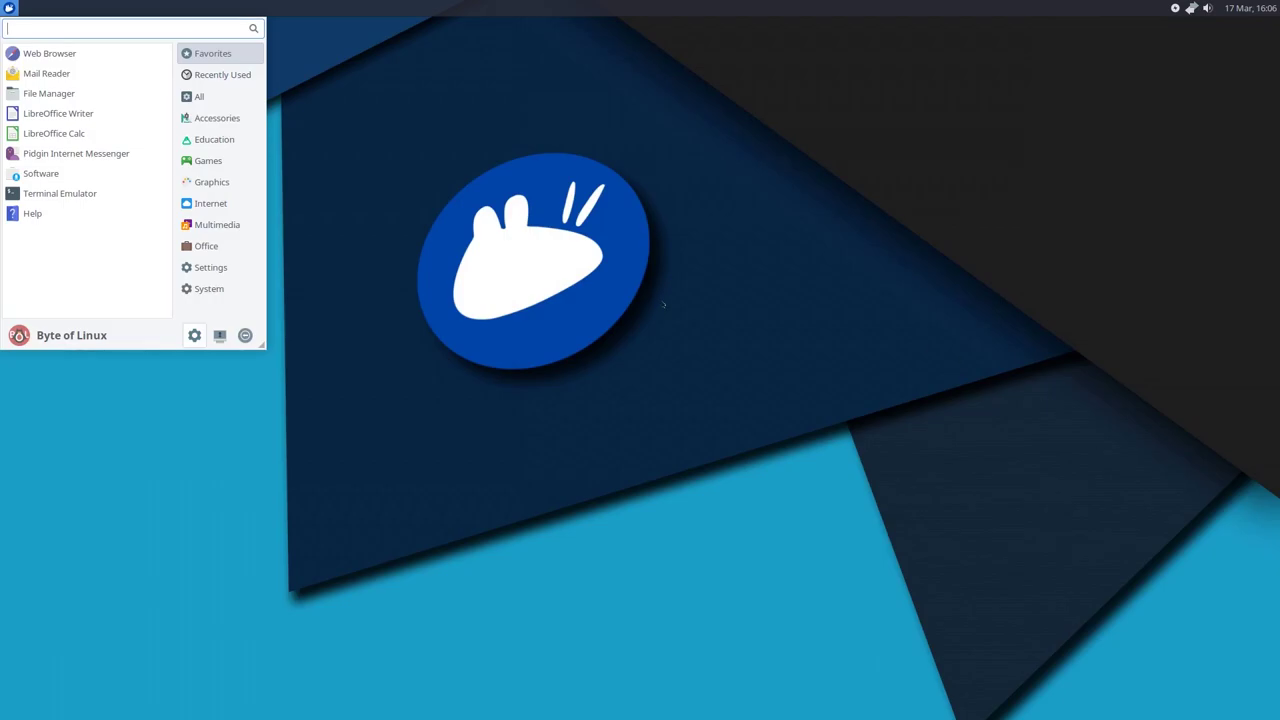
left_click(663, 304)
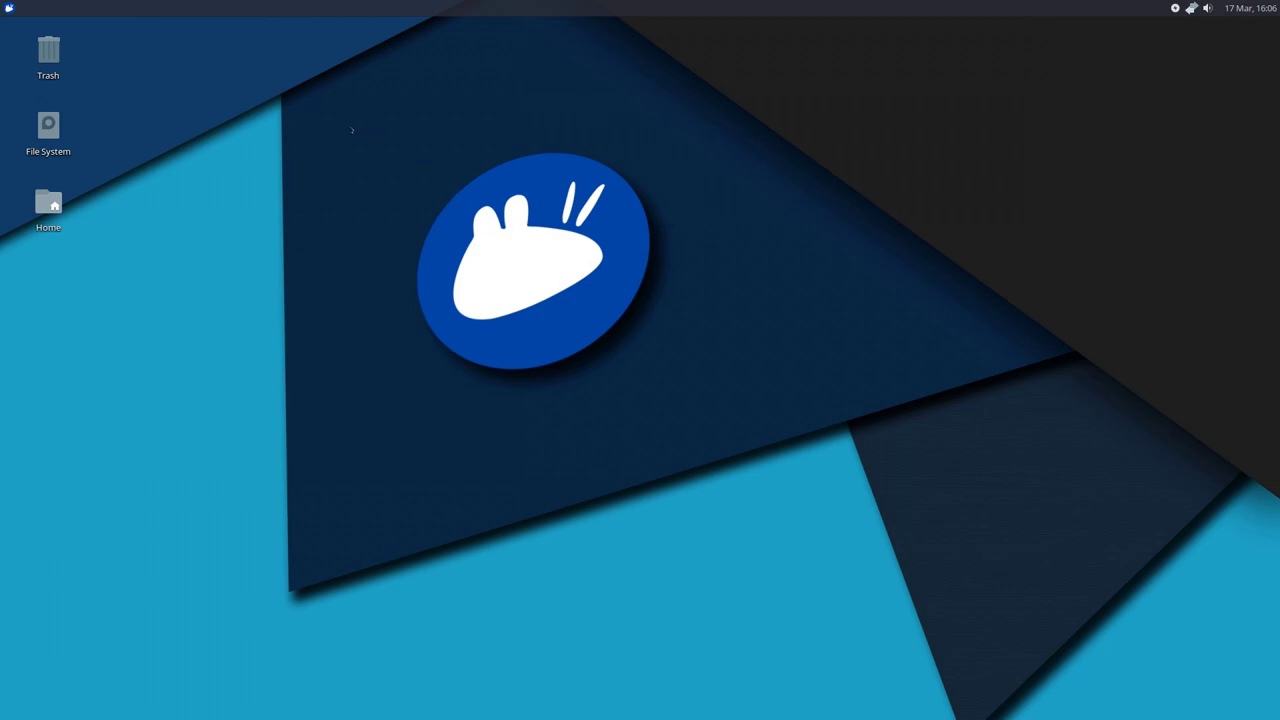
left_click_drag(351, 129, 708, 400)
- Open the web browser and search for "compton window compositor"
left_click(9, 8)
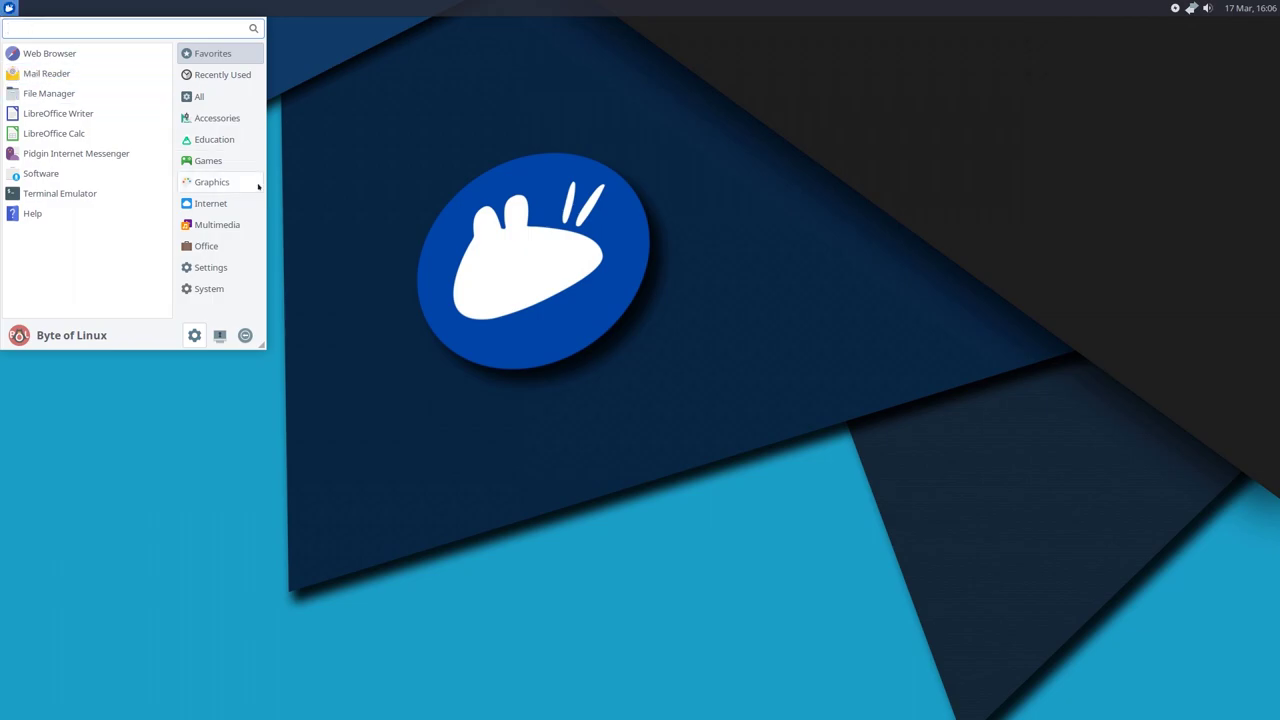
left_click(228, 203)
left_click(42, 55)
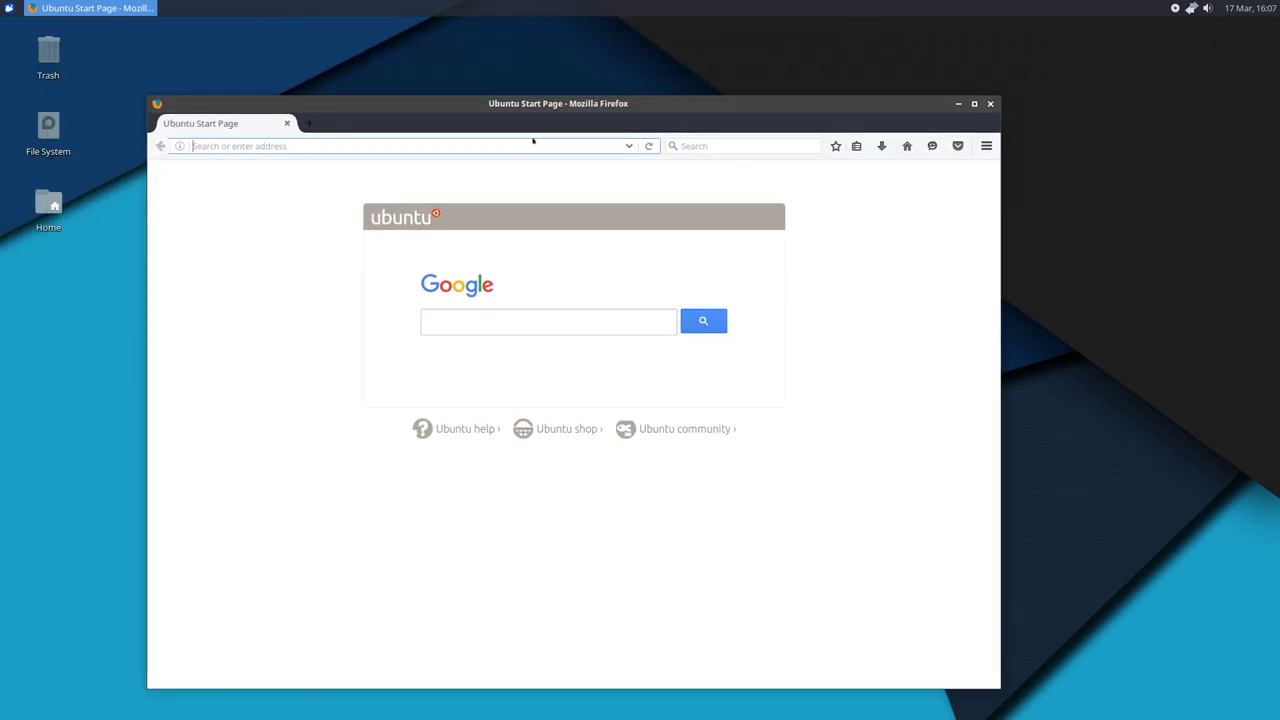
type("compton w")
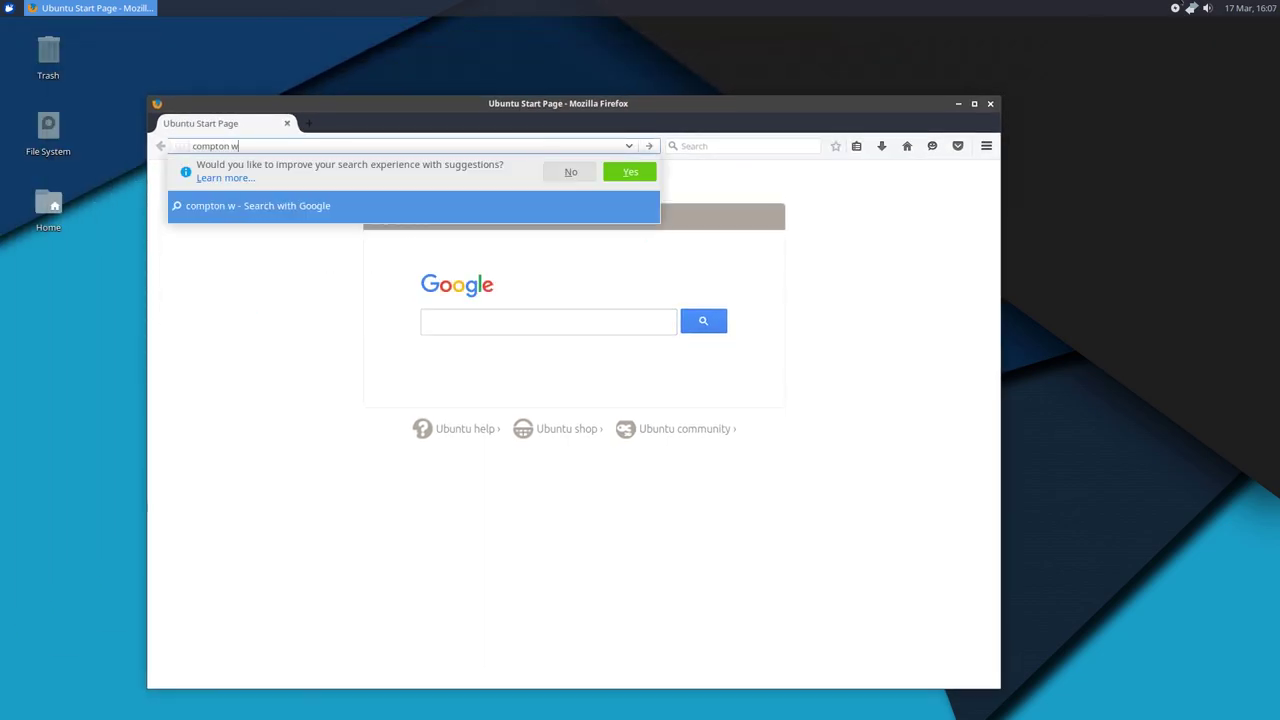
type("indow comp")
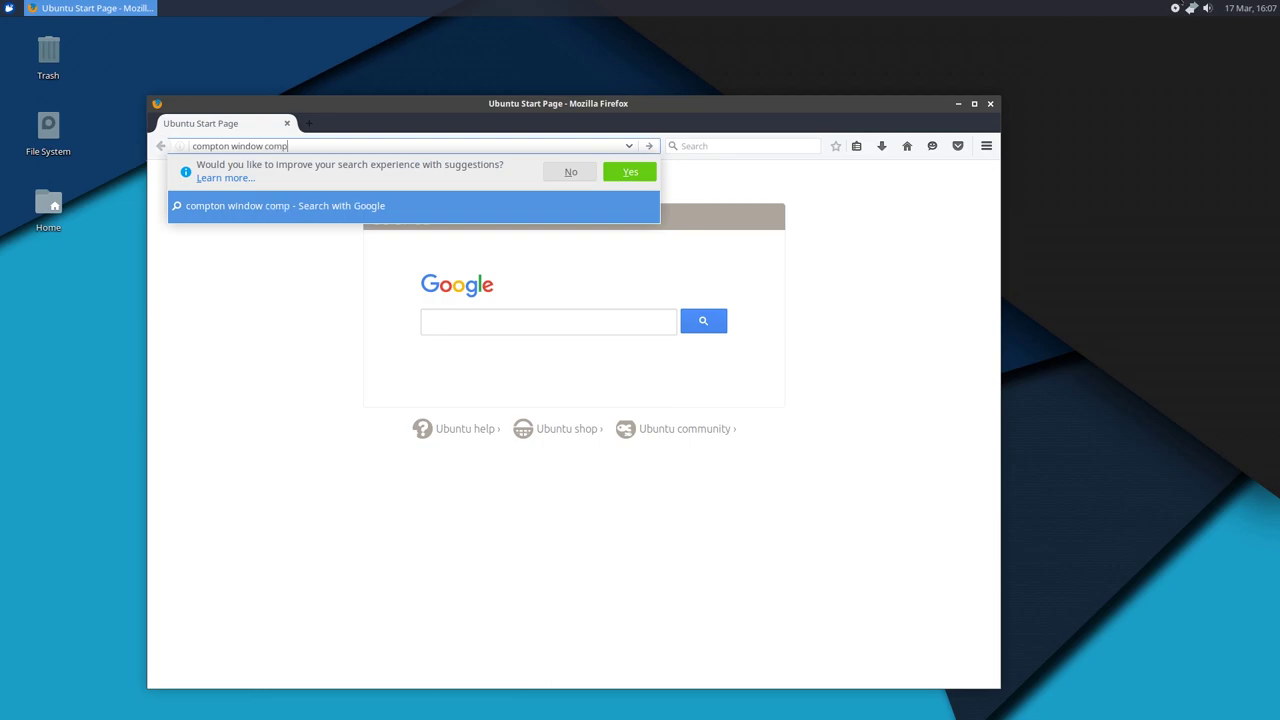
type("ositor")
key("Return")
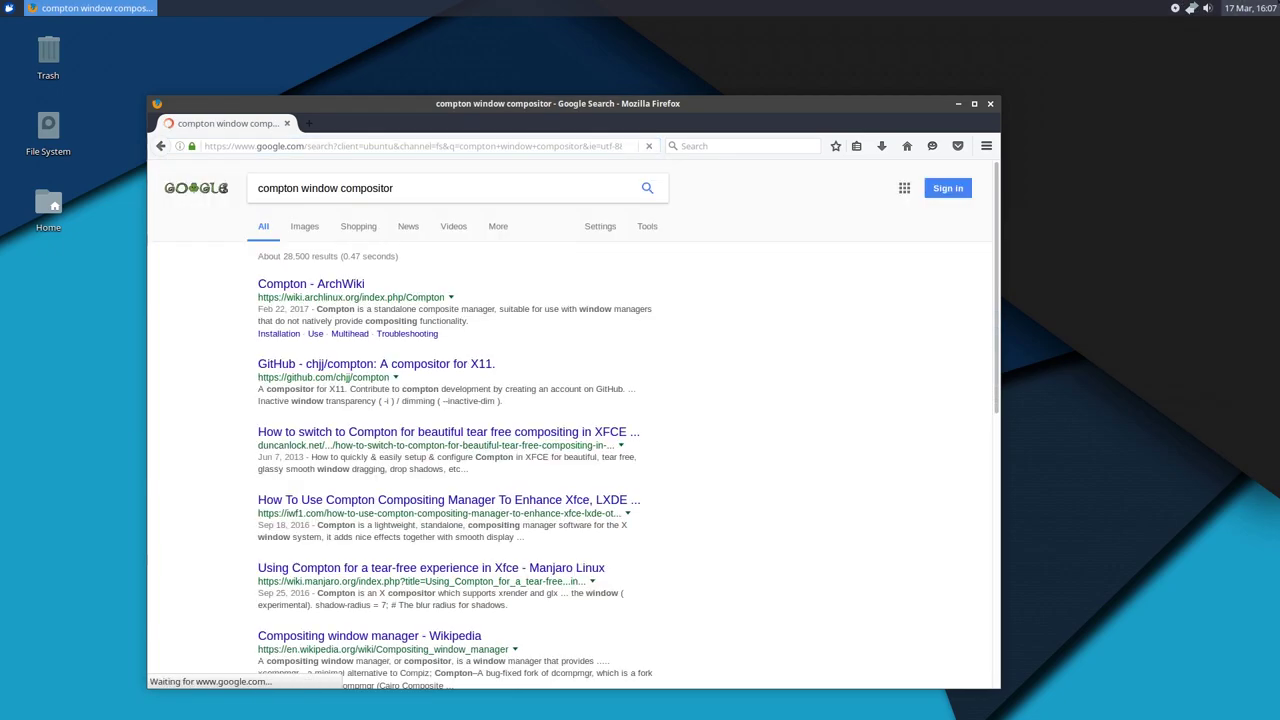
- Open the GitHub chjj/compton result and look through the repository's file list and README
left_click_drag(240, 278, 490, 382)
left_click(488, 382)
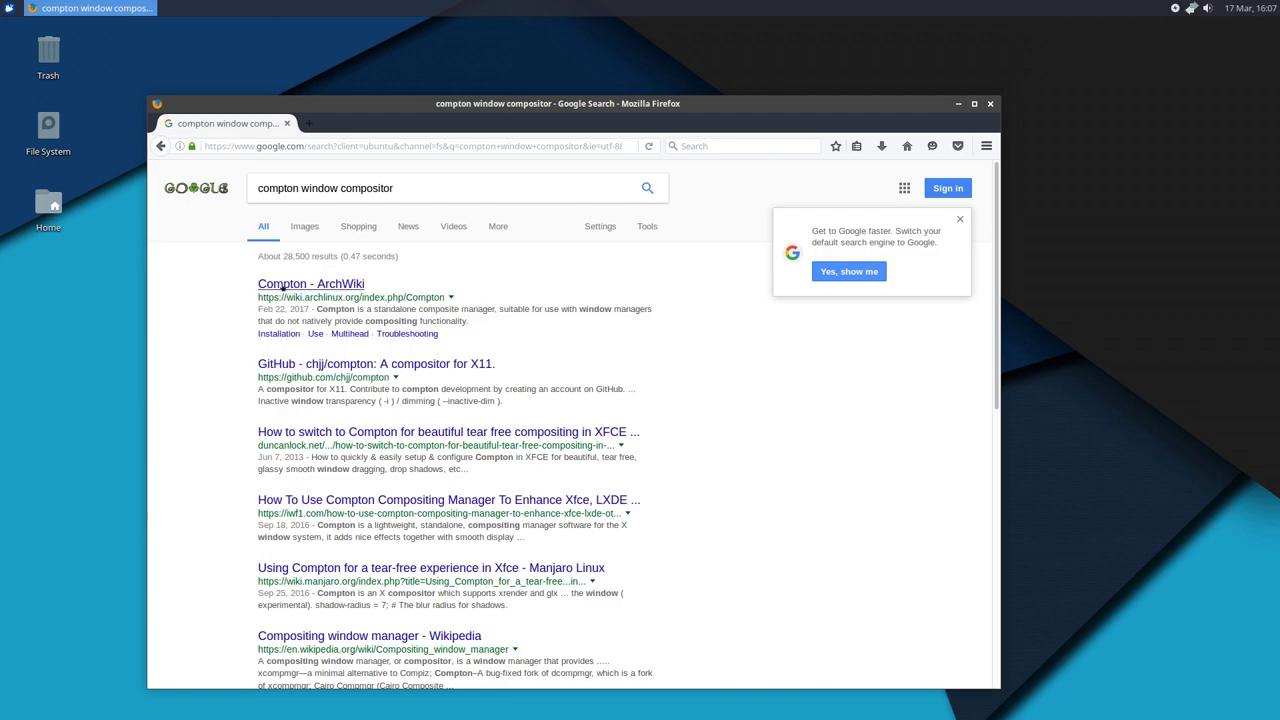
left_click(373, 364)
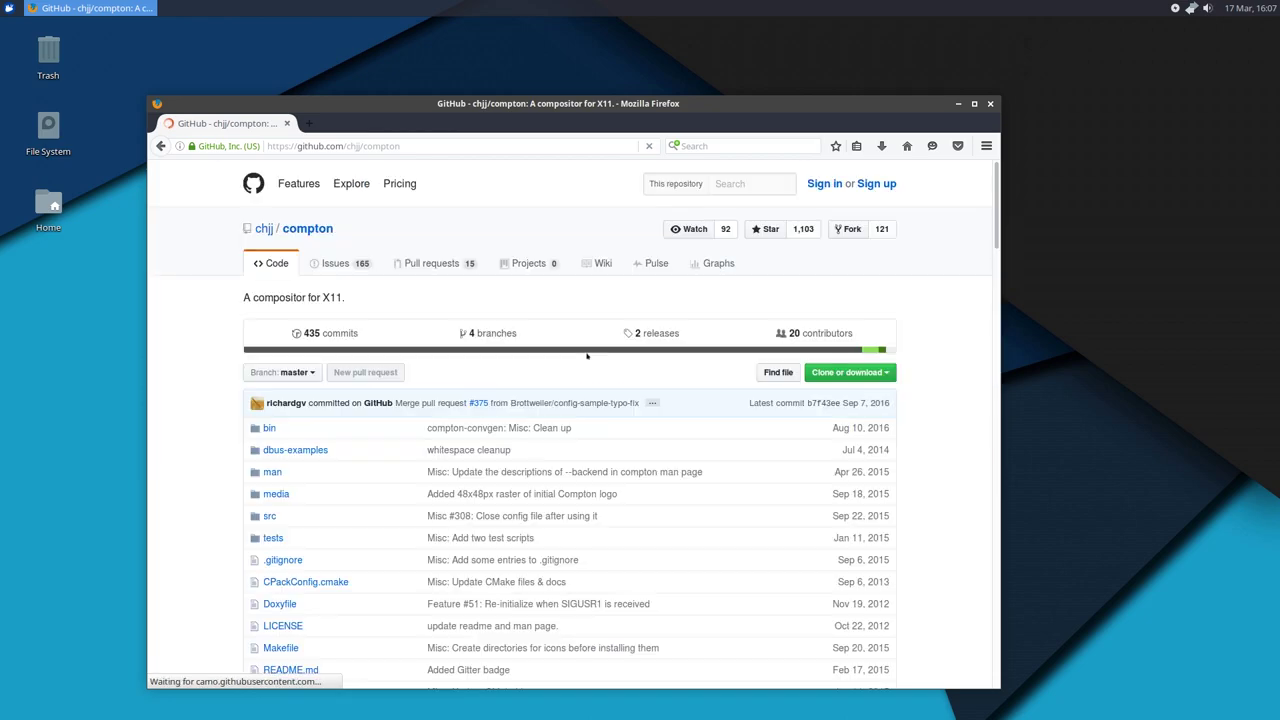
scroll(580, 355, "down", 6)
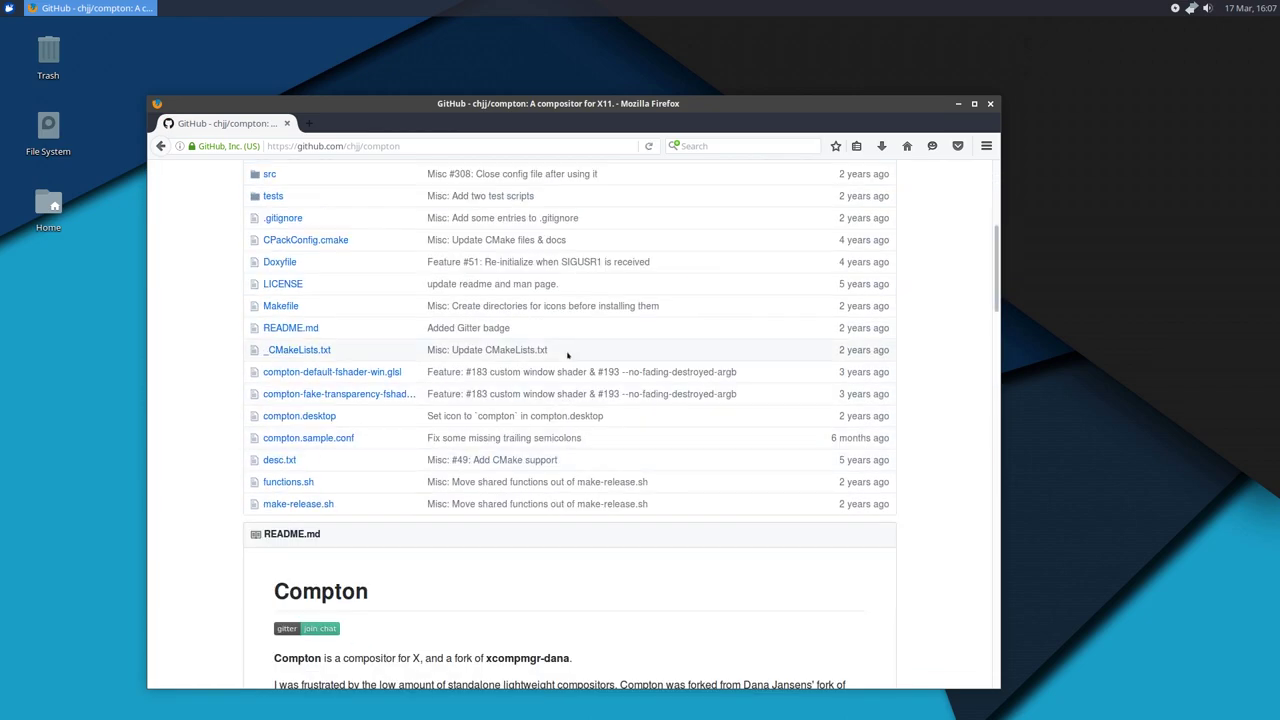
scroll(567, 355, "down", 12)
left_click_drag(316, 372, 371, 680)
scroll(371, 680, "down", 18)
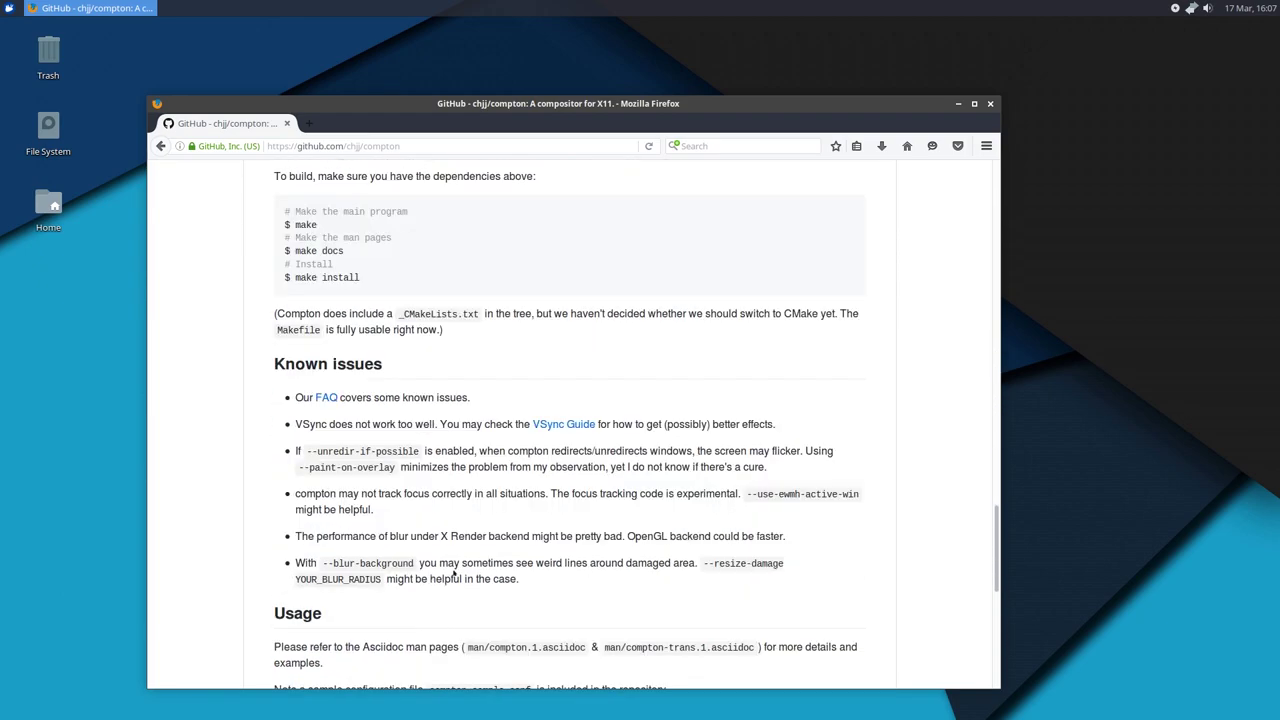
scroll(570, 425, "down", 5)
scroll(570, 425, "up", 16)
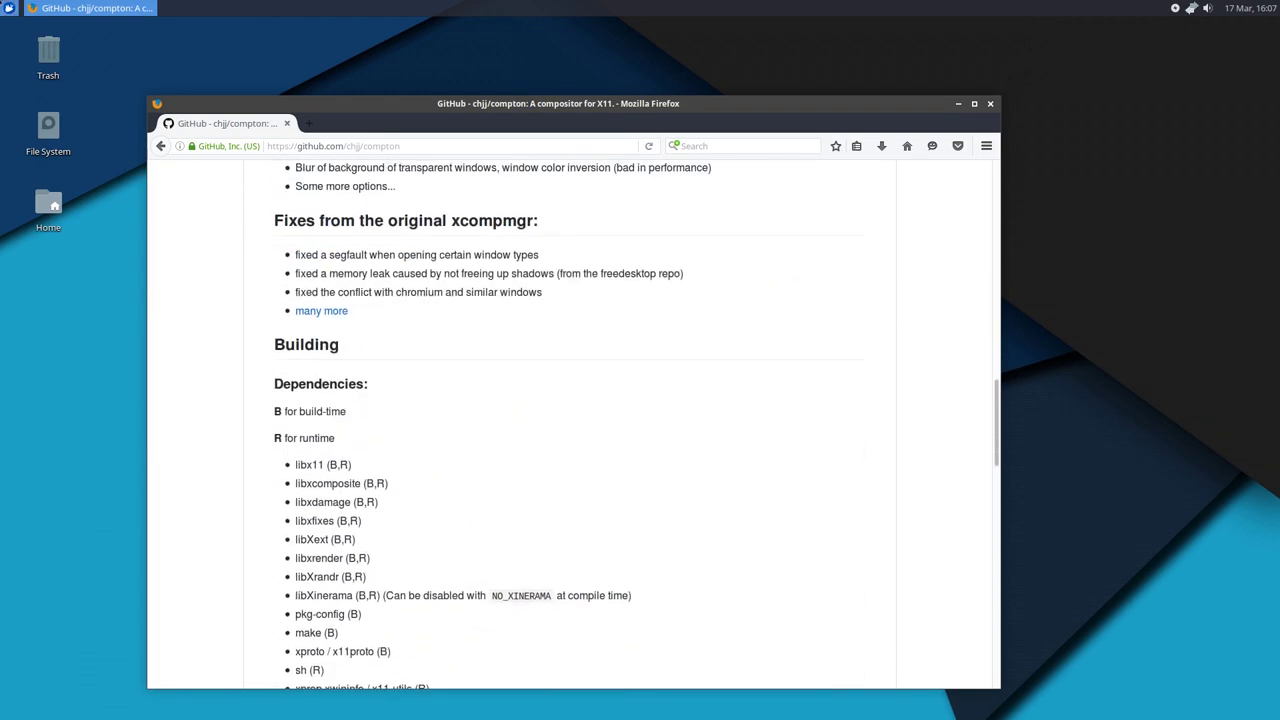
- Open a terminal emulator and move its window so it sits over the middle of the browser page
left_click(9, 8)
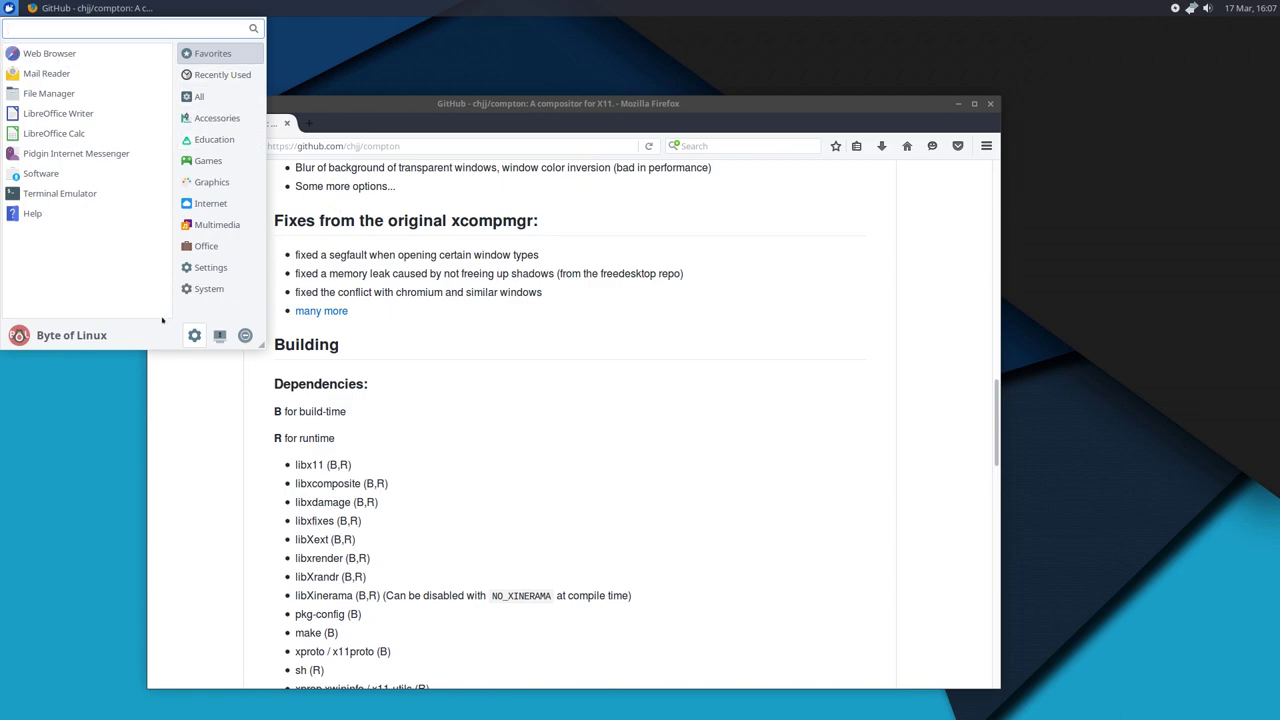
left_click(459, 339)
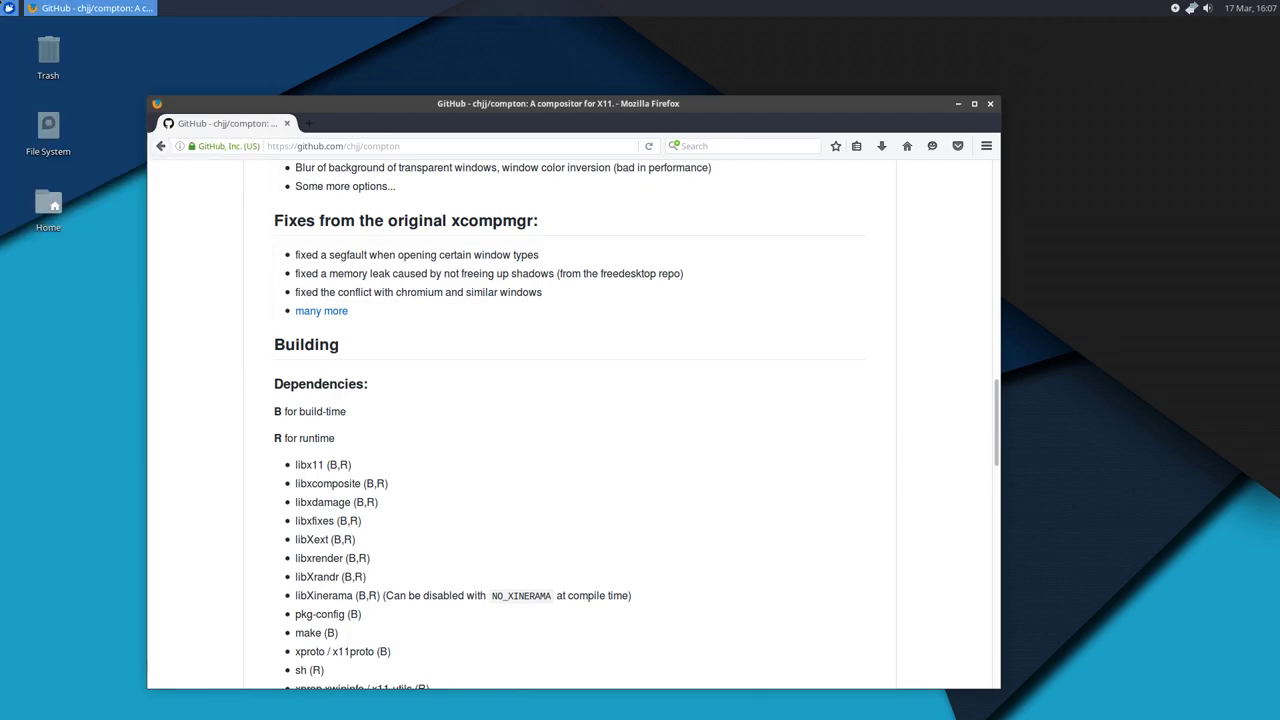
left_click(9, 8)
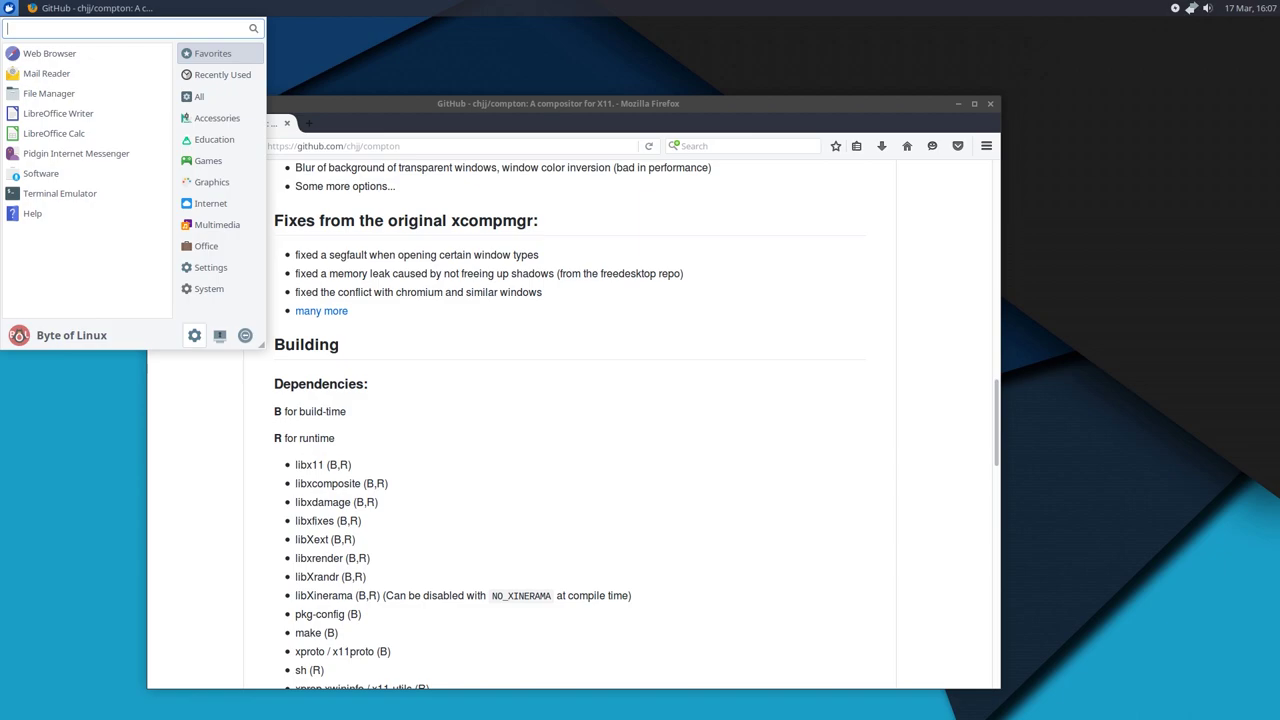
left_click(70, 193)
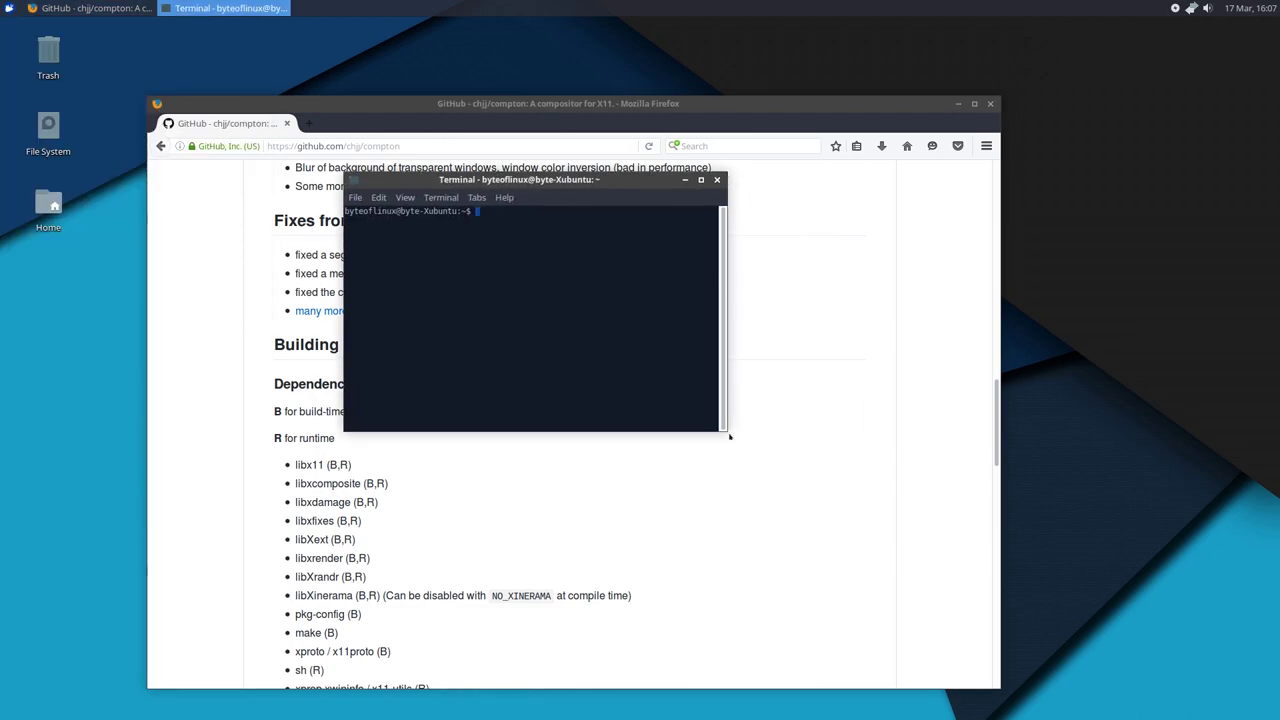
triple_click(576, 292)
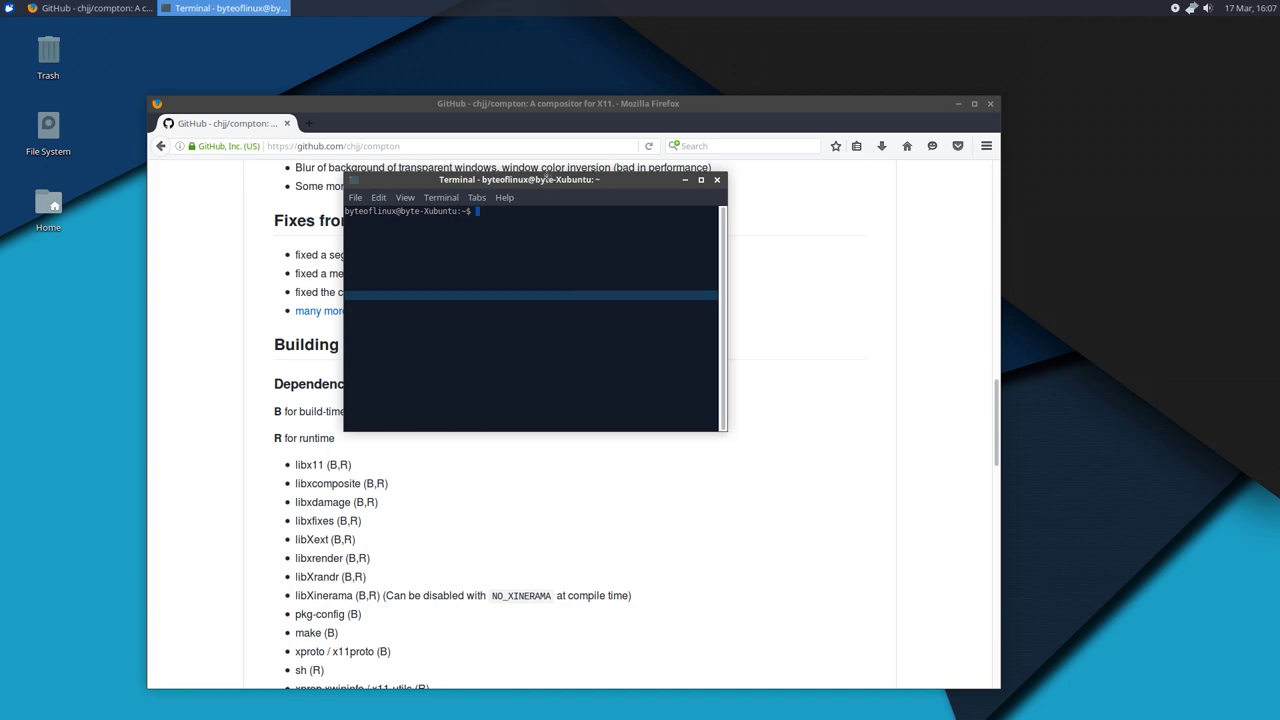
left_click_drag(559, 180, 648, 215)
left_click(661, 282)
- Add the repository ppa:richardgv/compton with sudo apt-add-repository, entering the account password and confirming the addition
type("sudo apt-a")
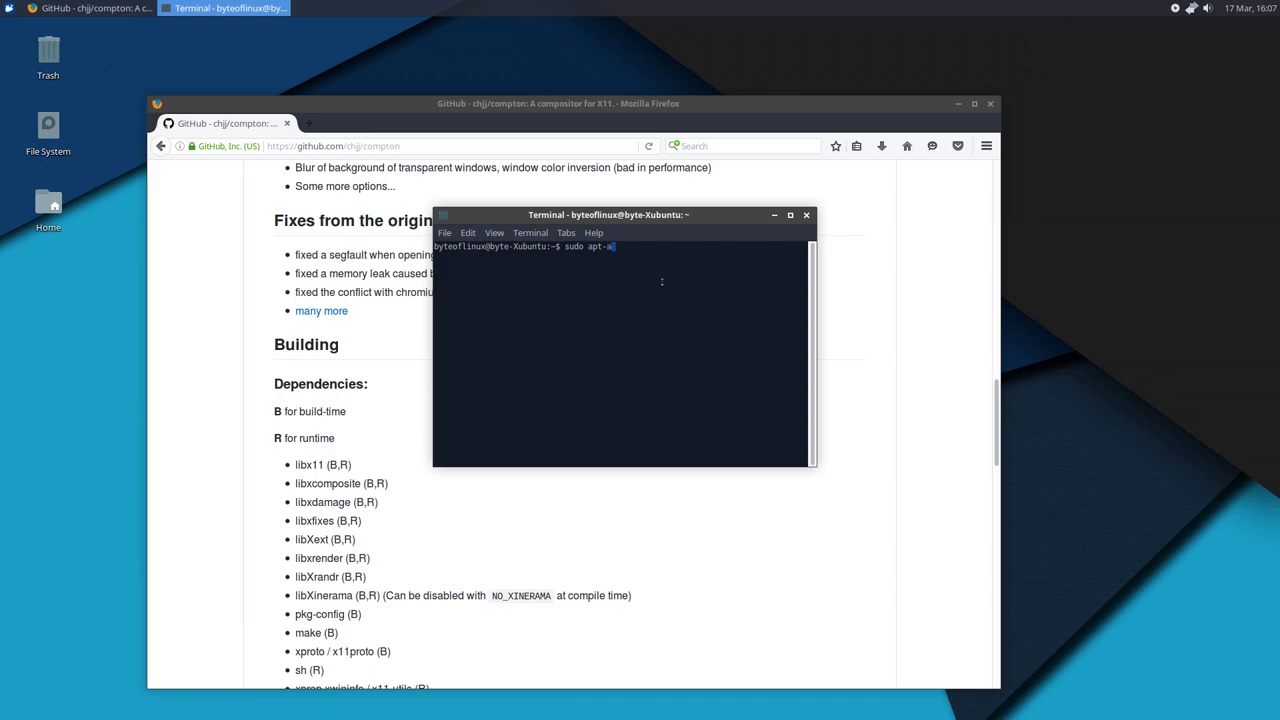
type("dd-repositrry ppa:richardgv/compton")
key("Return")
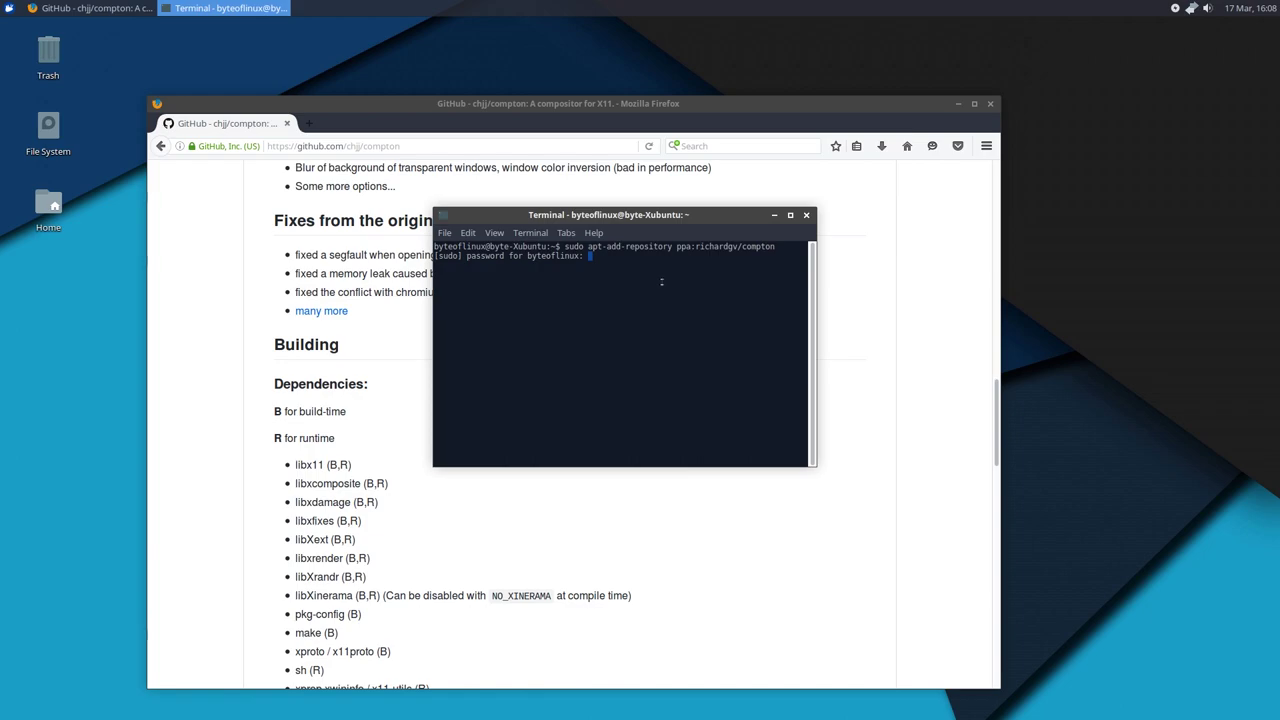
key("Return")
key("Return")
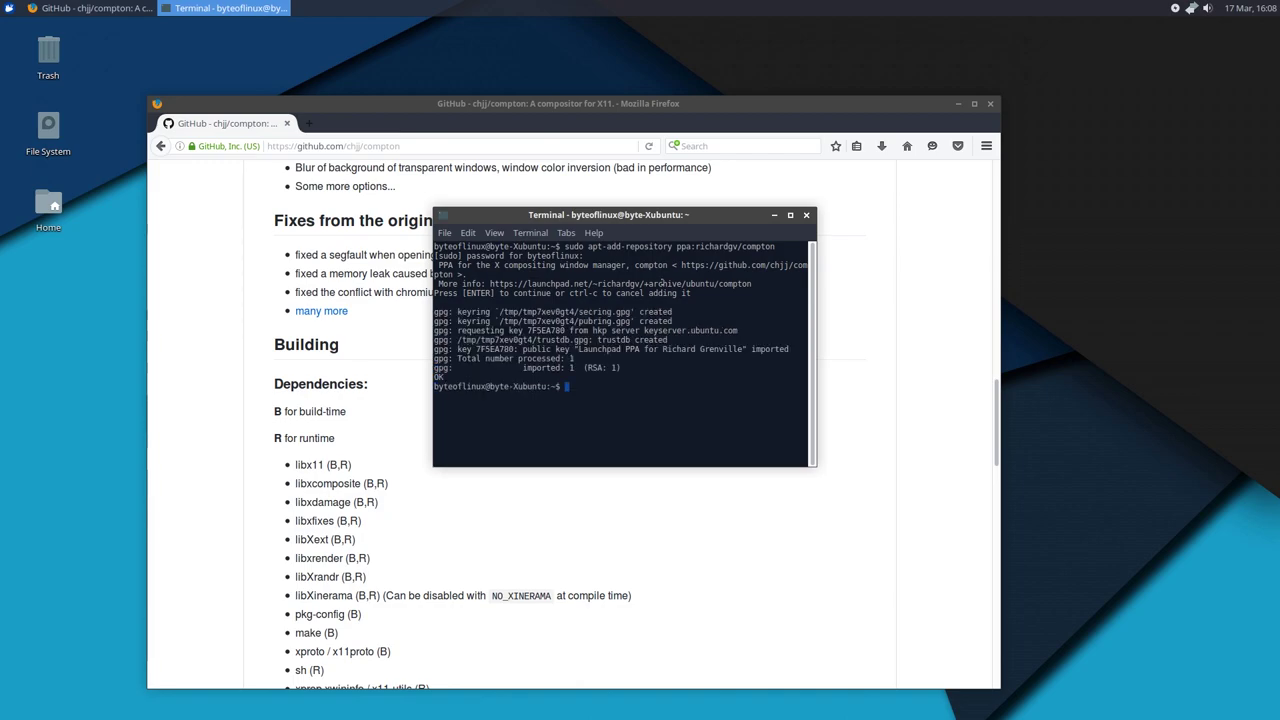
- Update the package lists with sudo apt-get update and install compton with sudo apt-get install compton
type("sudo apt-get update")
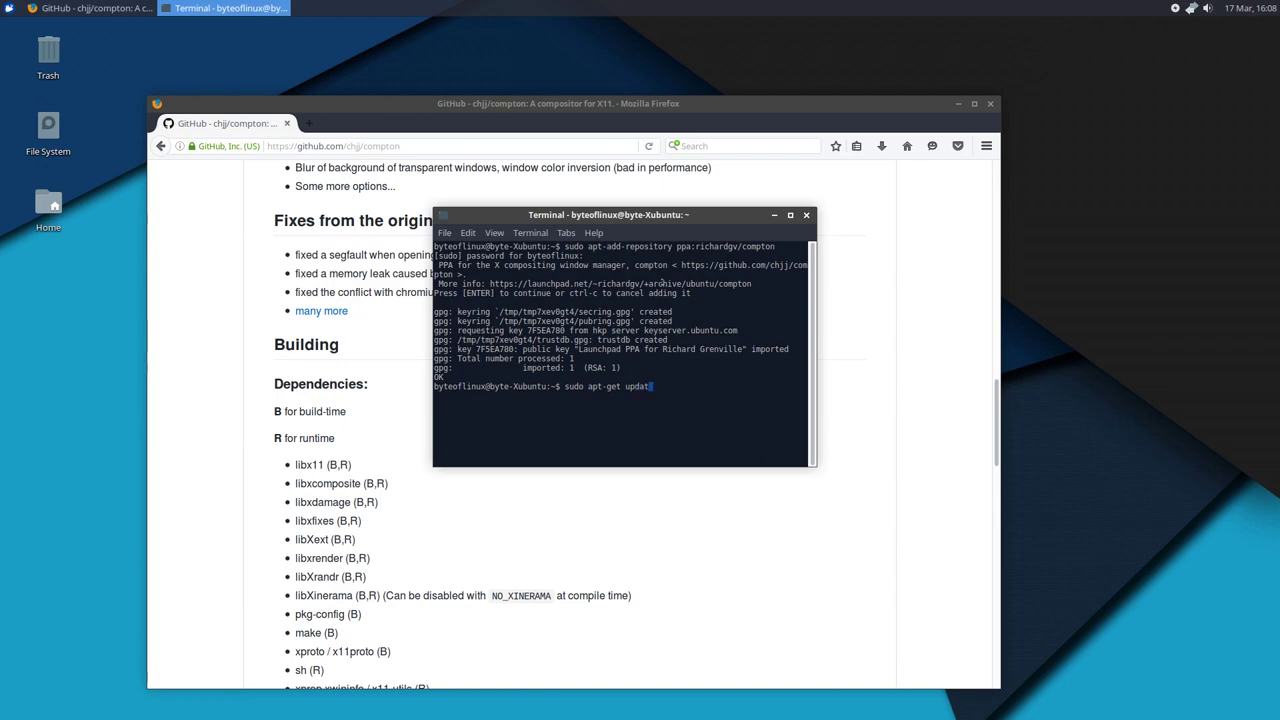
key("Return")
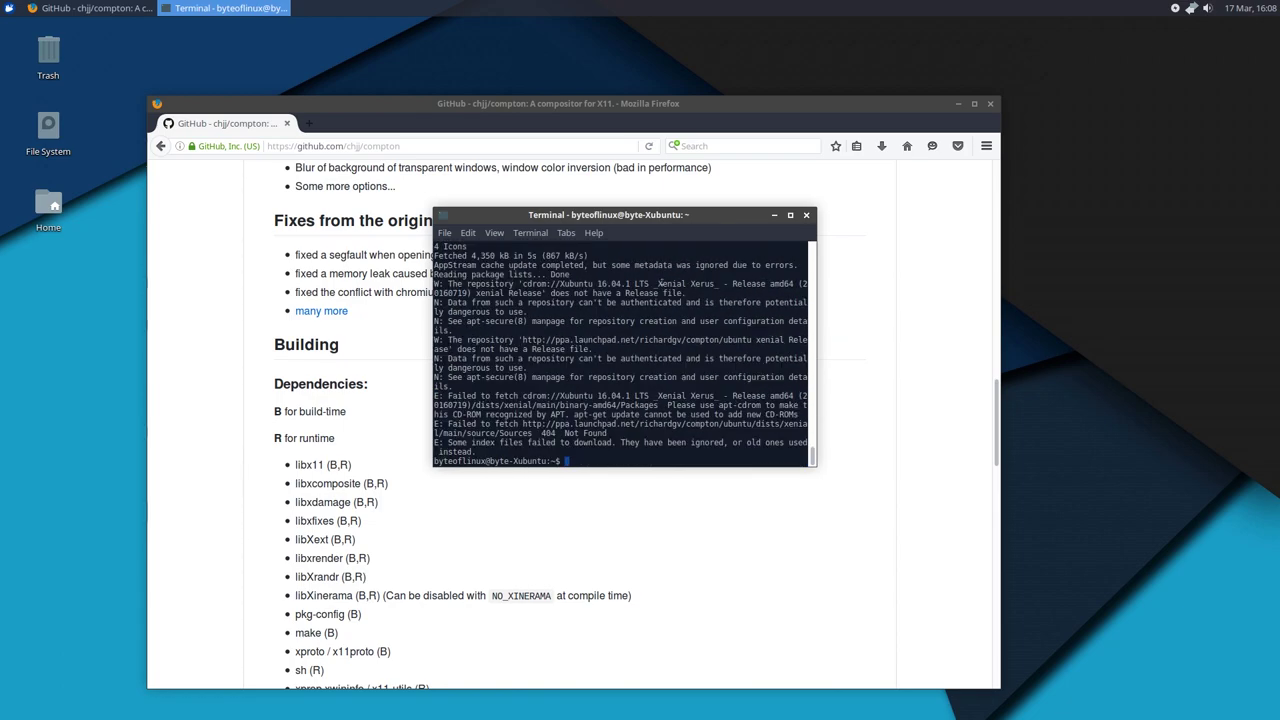
type("sudo apt-get install compo")
key("BackSpace")
type("ton")
key("Return")
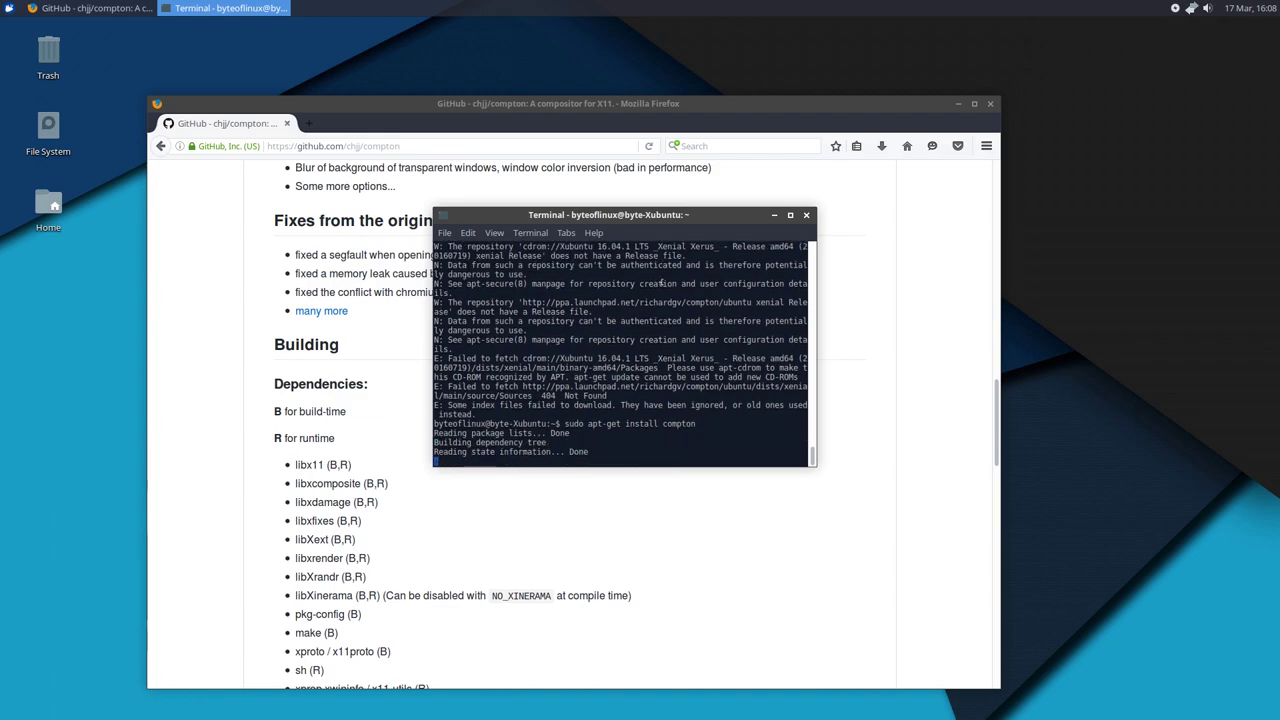
- Review the build and runtime dependencies listed in the Compton README, and switch back to the terminal
left_click(320, 452)
scroll(320, 452, "down", 2)
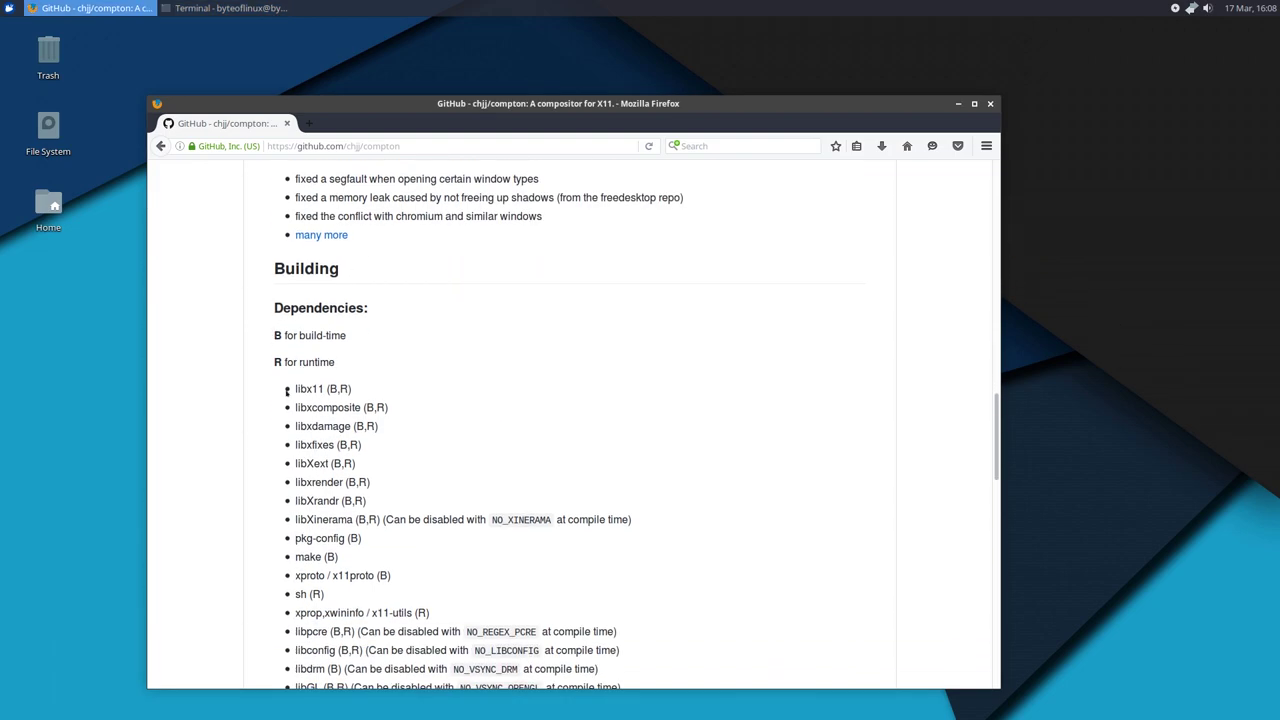
left_click_drag(295, 388, 388, 408)
left_click_drag(297, 410, 834, 502)
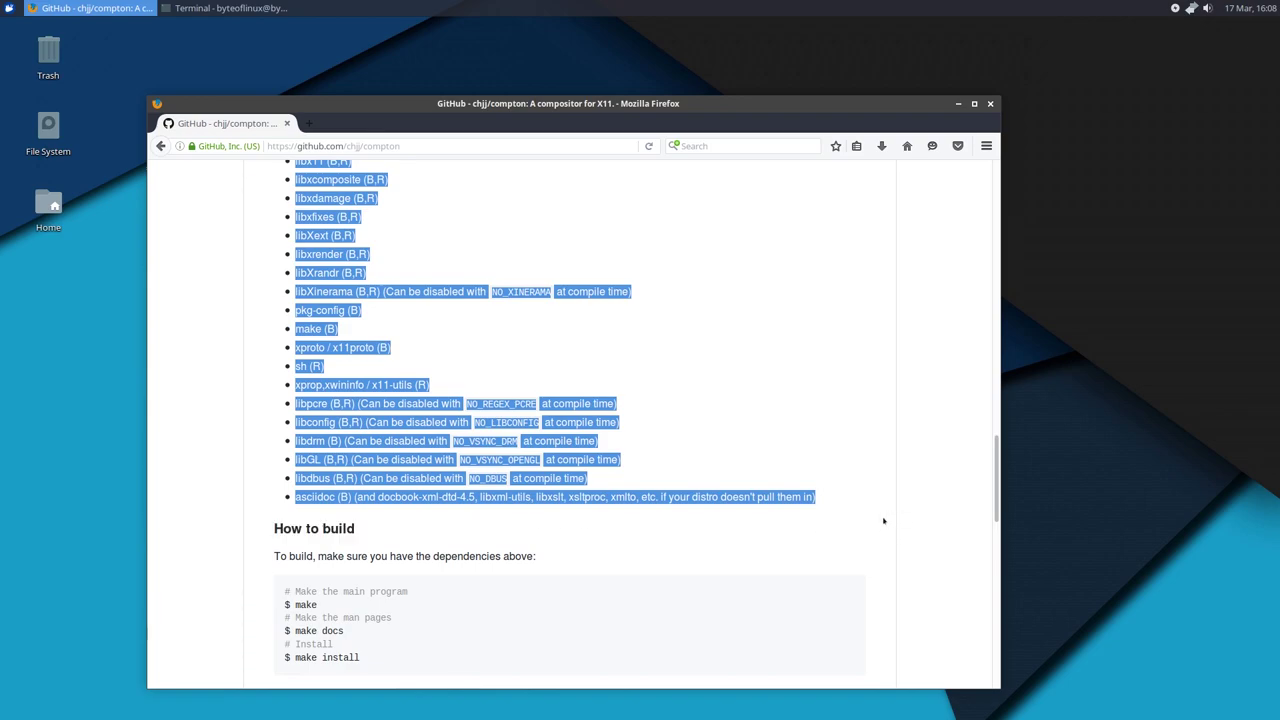
left_click(834, 502)
scroll(834, 502, "up", 3)
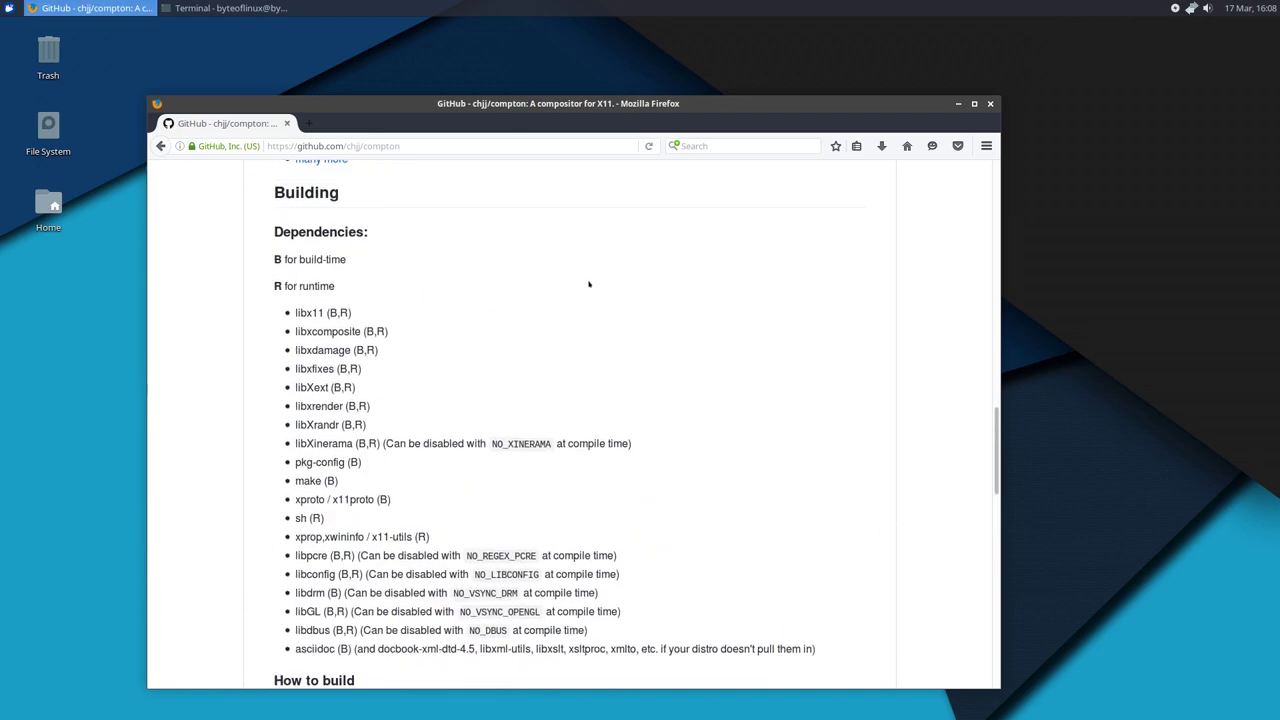
key("alt+Tab")
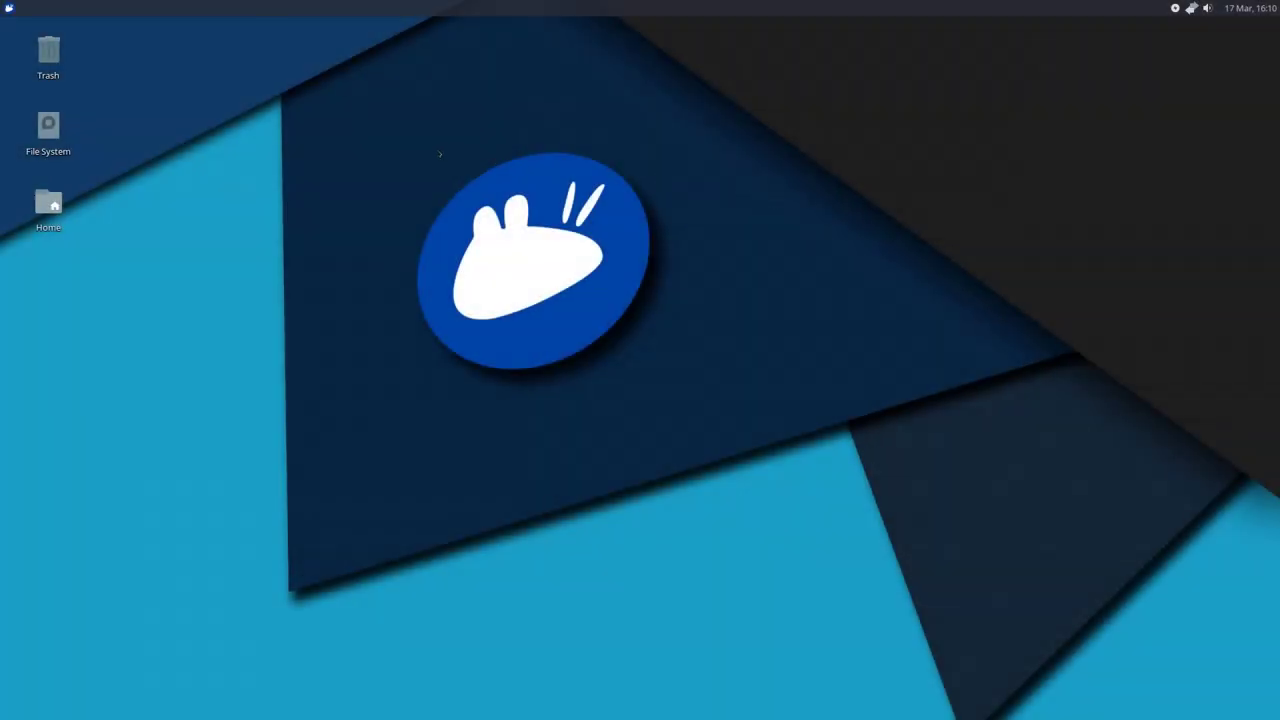
- Open the Compositor options of Window Manager Tweaks in the desktop settings
mouse_move(372, 136)
left_mouse_down()
mouse_move(430, 210)
mouse_move(396, 131)
left_mouse_up()
left_click(8, 7)
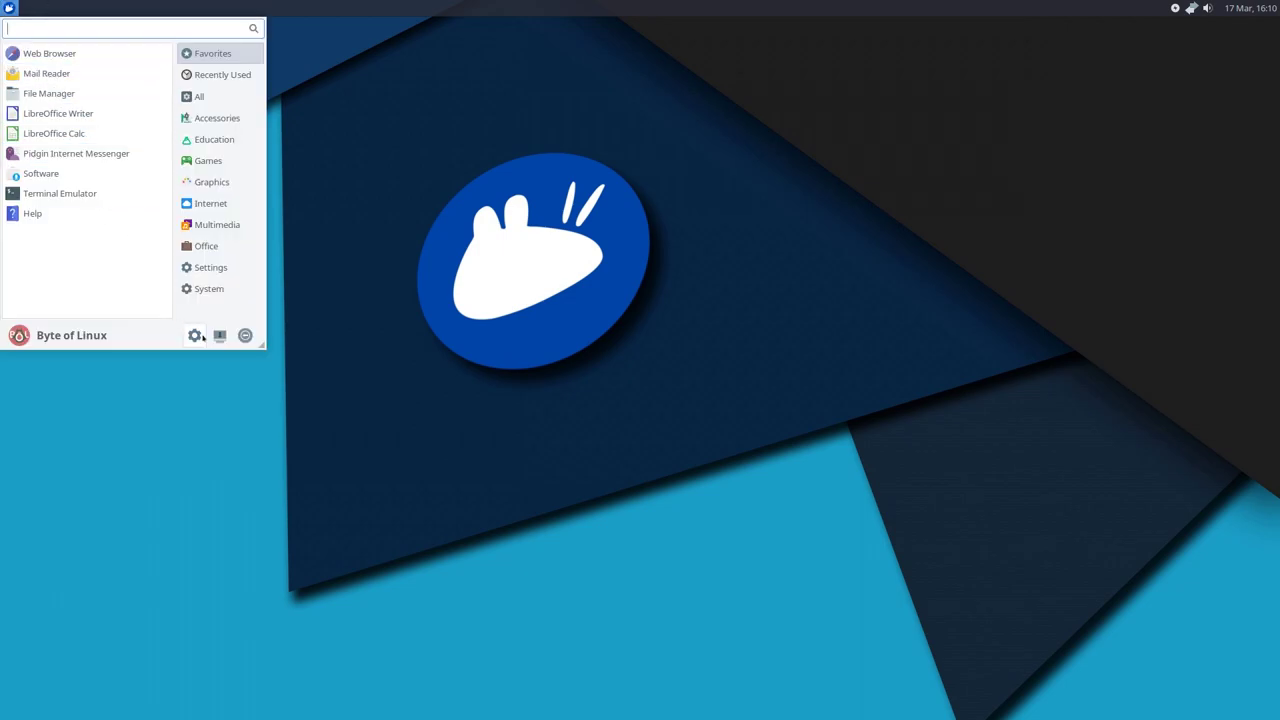
left_click(197, 336)
left_click_drag(593, 150, 571, 125)
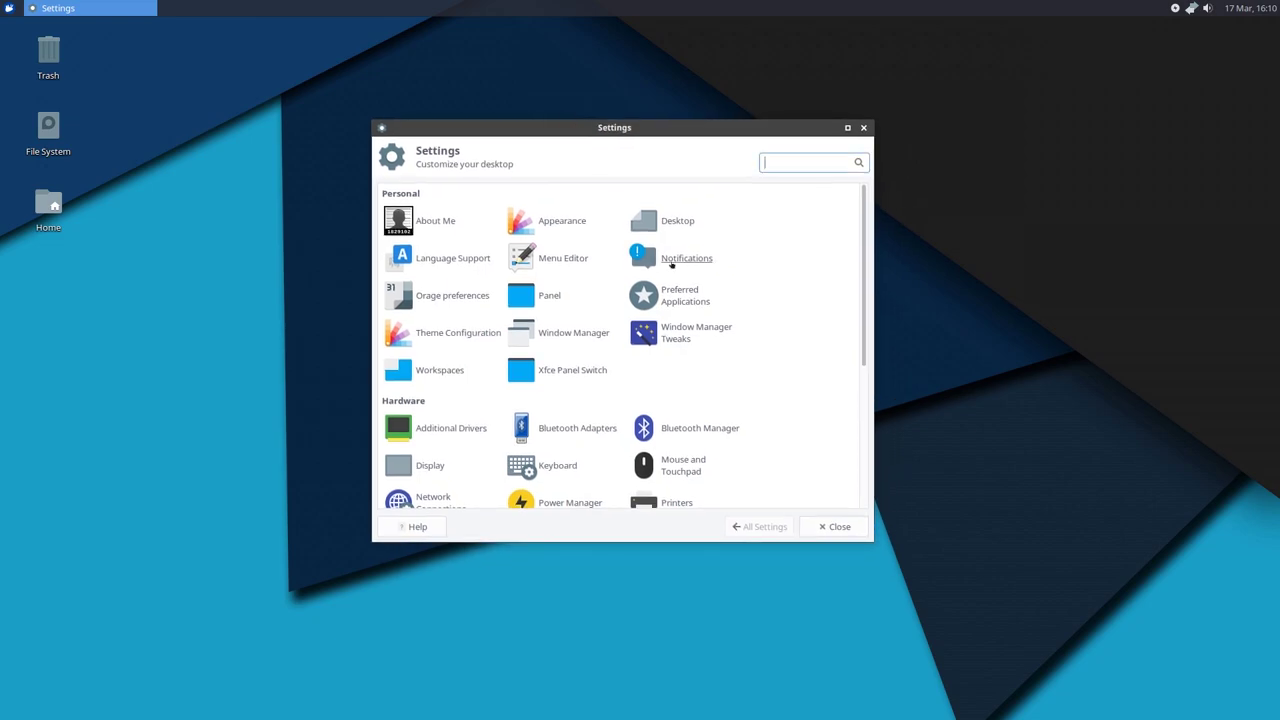
scroll(671, 254, "down", 5)
scroll(700, 270, "up", 5)
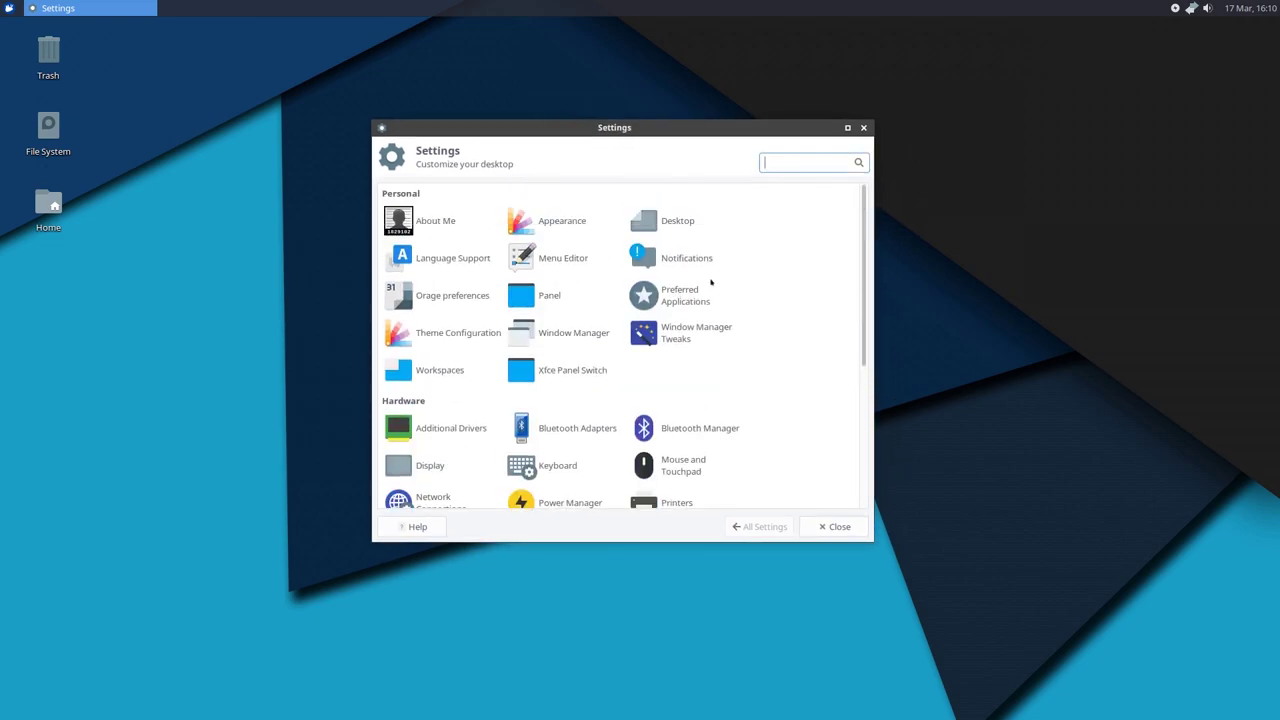
left_click(685, 337)
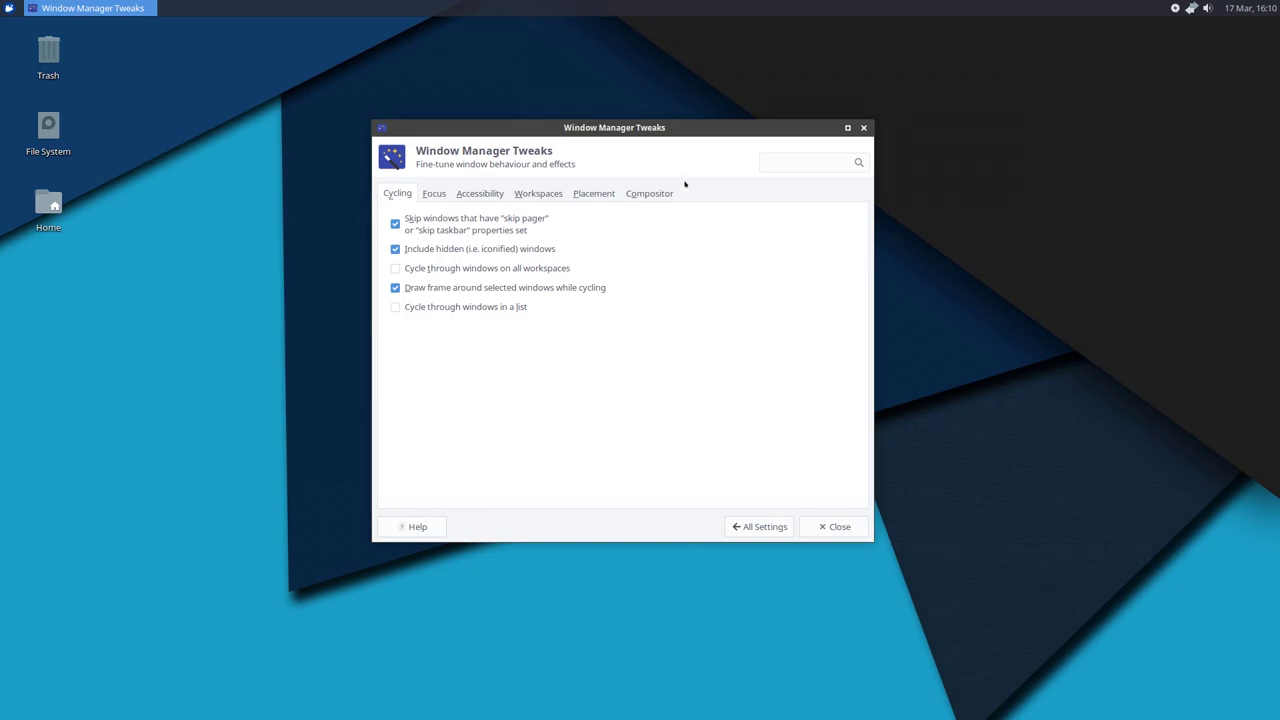
left_click(664, 194)
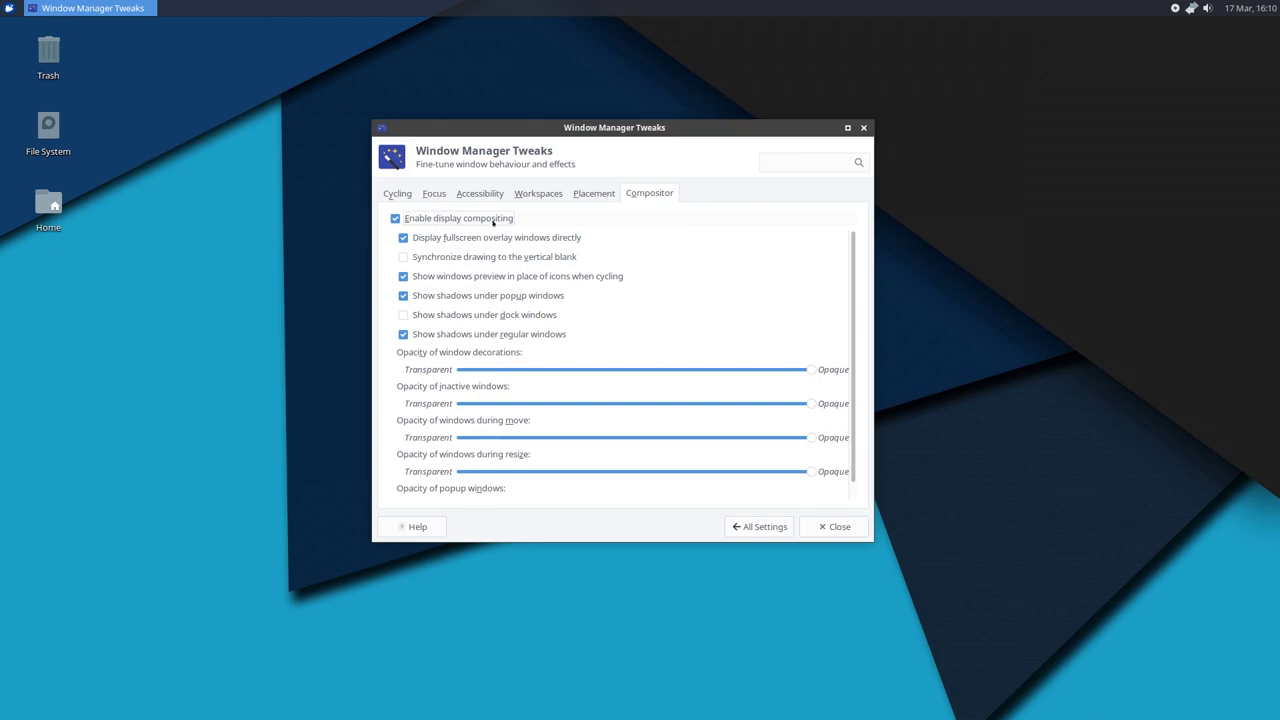
- Disable the built-in display compositing and close the Window Manager Tweaks window
left_click(394, 218)
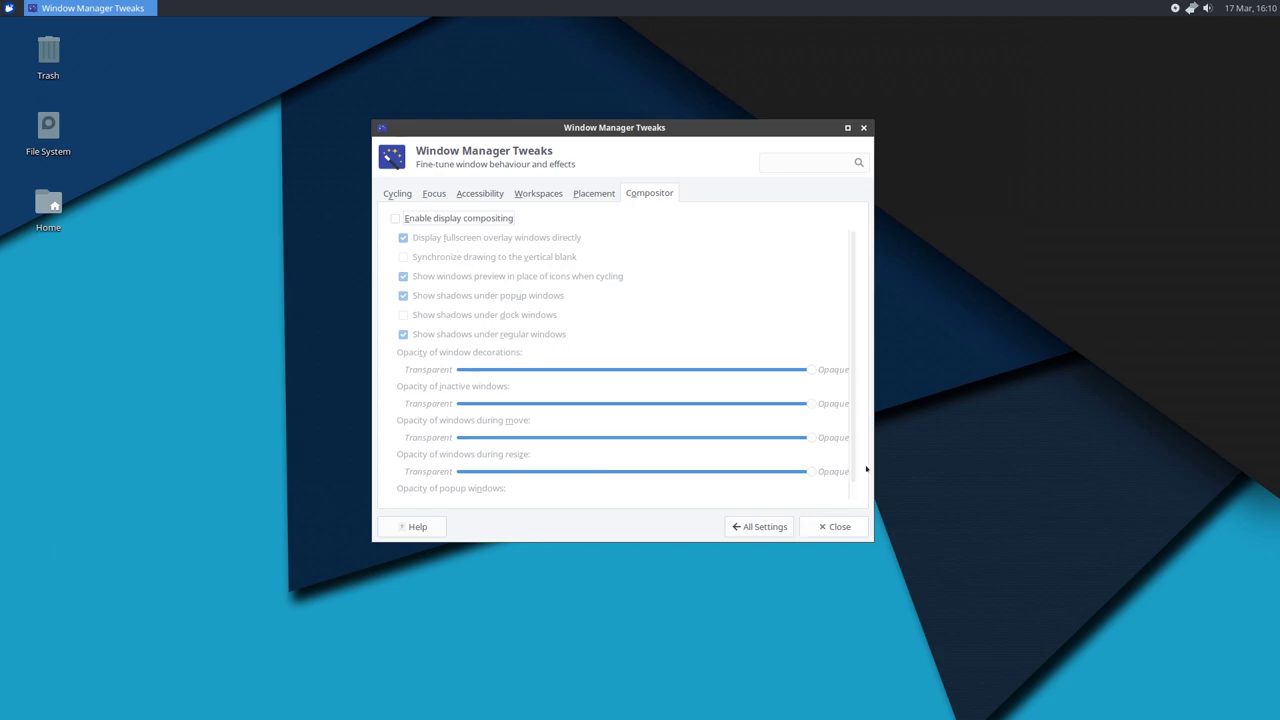
left_click(860, 531)
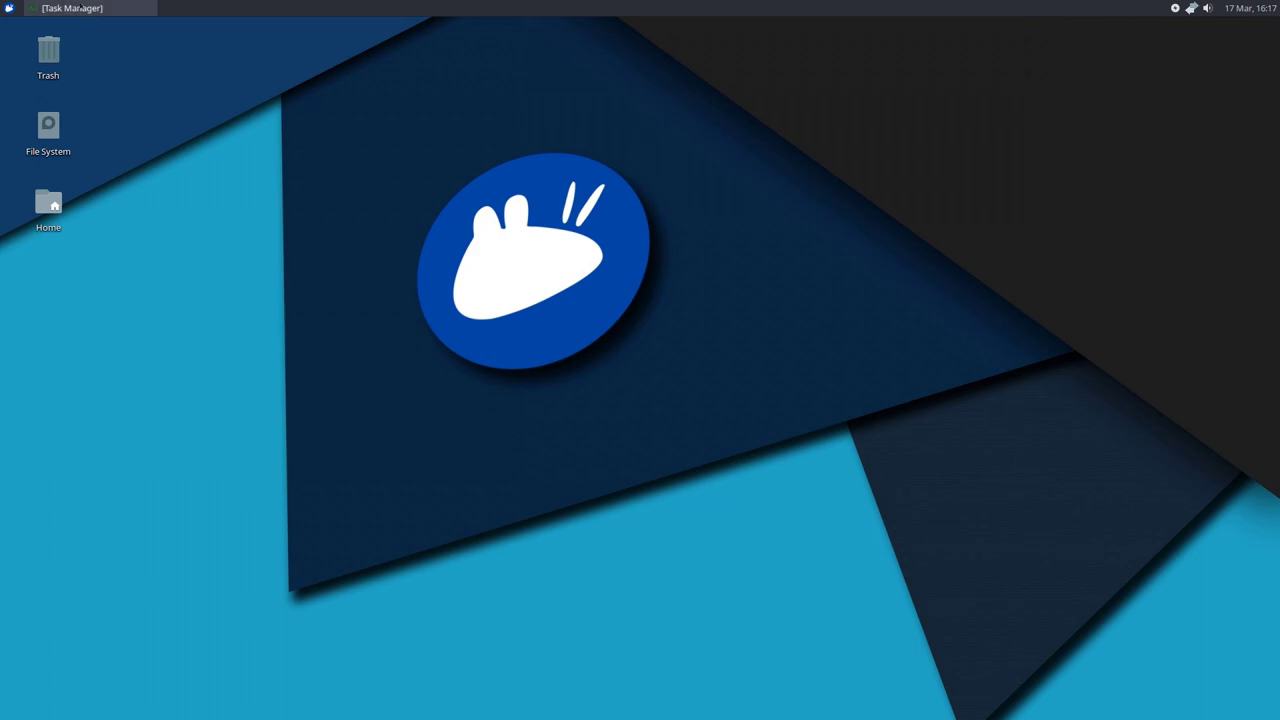
- Launch compton from the desktop by running the command compton
left_click(9, 8)
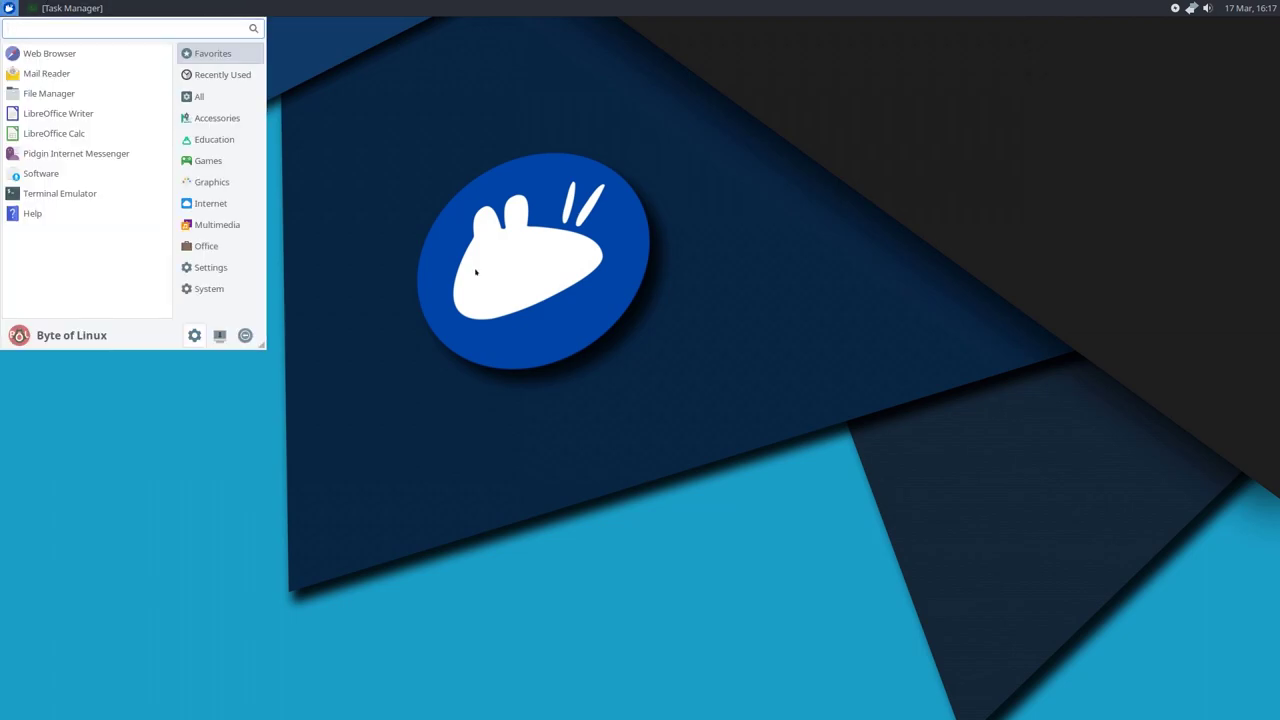
type("compton")
key("Return")
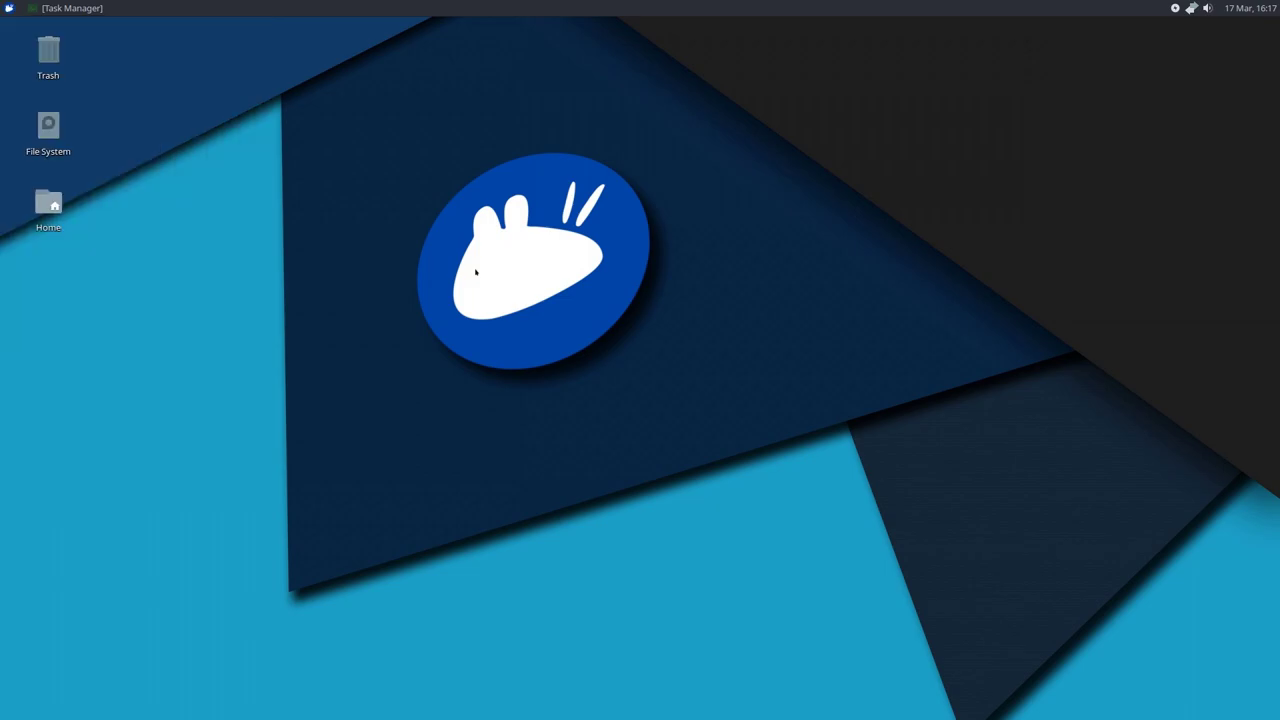
key("alt+F2")
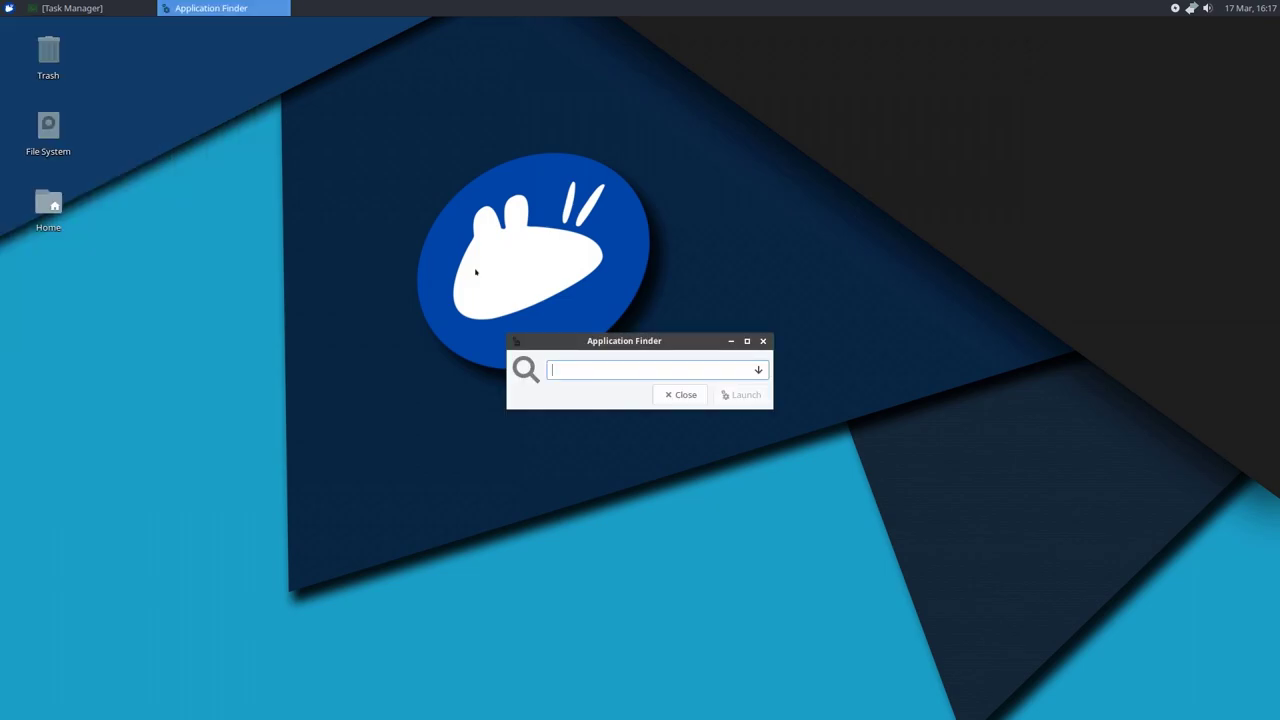
type("compton")
key("Return")
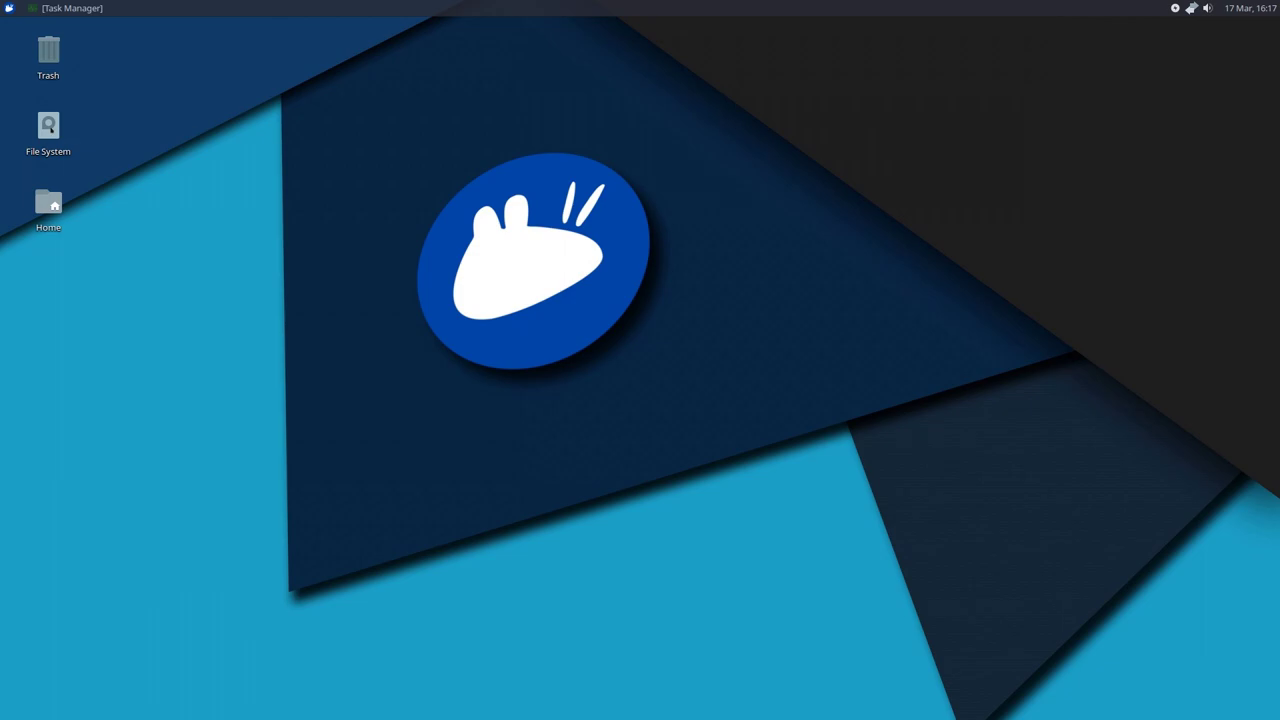
- Test the compositing effects by opening, moving and closing the File System and Trash windows
double_click(50, 128)
left_click_drag(509, 17, 652, 105)
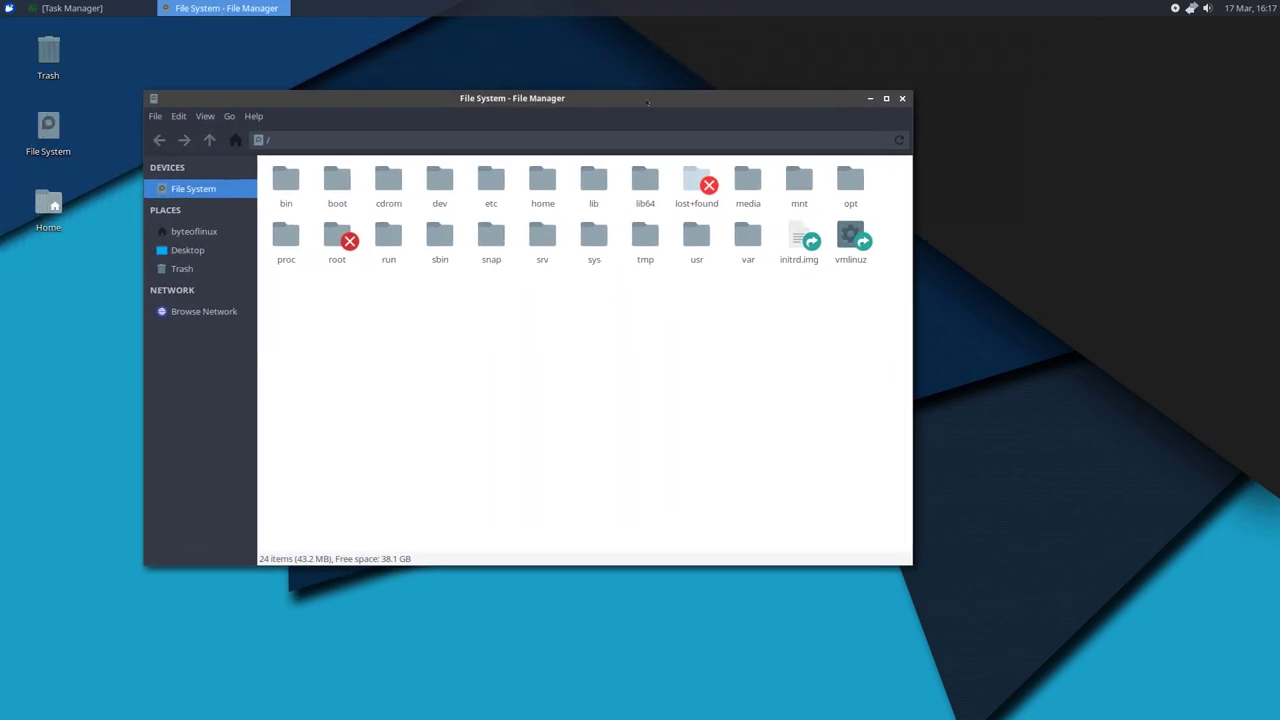
left_click(902, 98)
double_click(48, 55)
left_click_drag(552, 55, 602, 72)
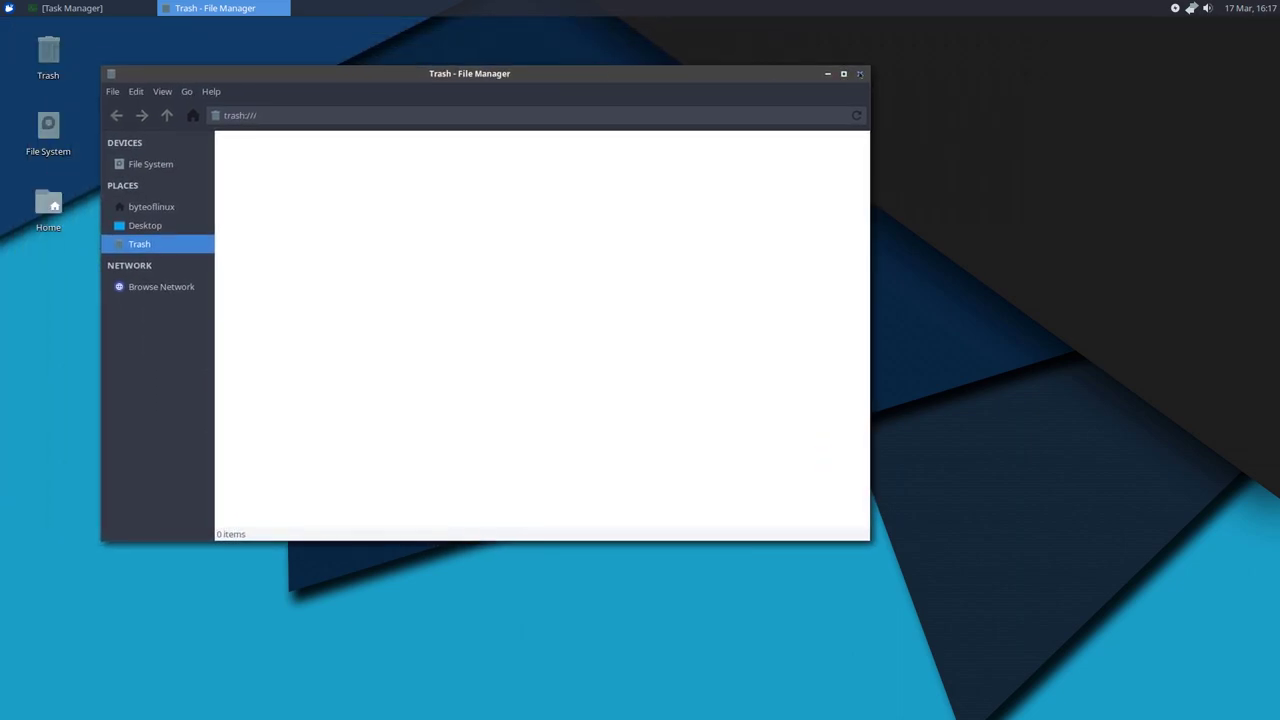
left_click(859, 74)
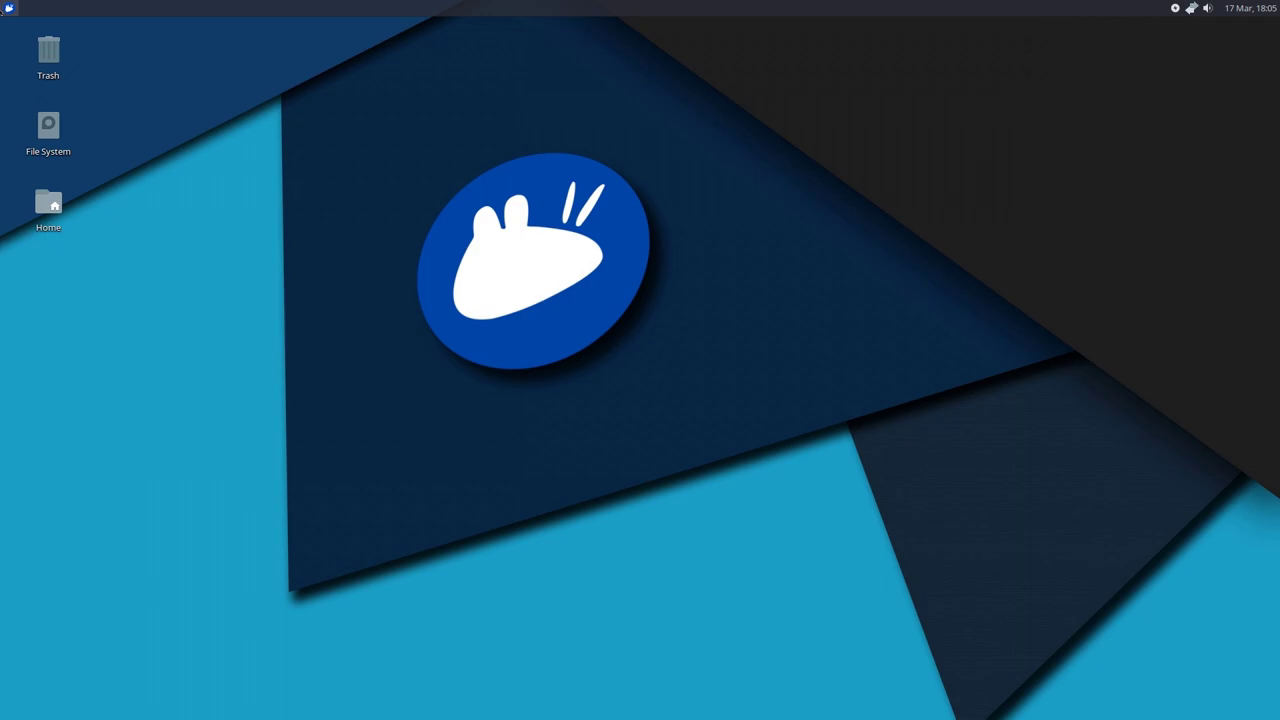
- Search the desktop settings for session and open the Application Autostart list of Session and Startup
left_click(5, 9)
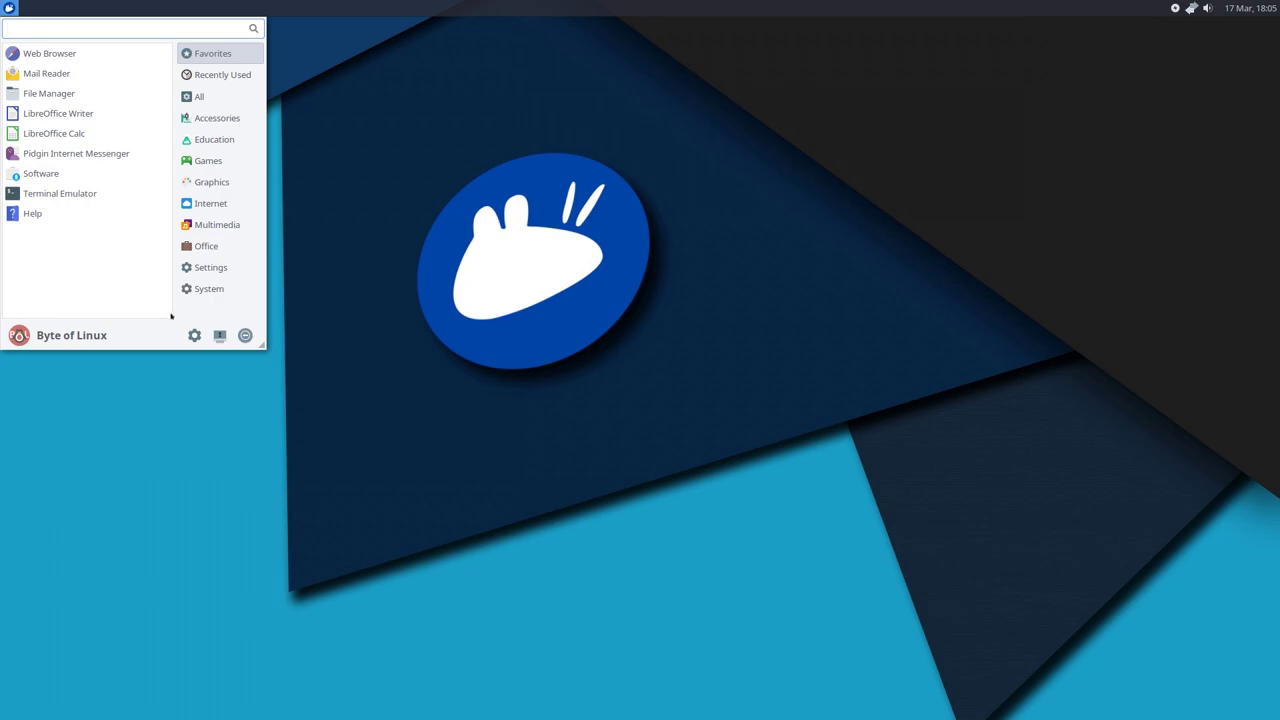
left_click(193, 334)
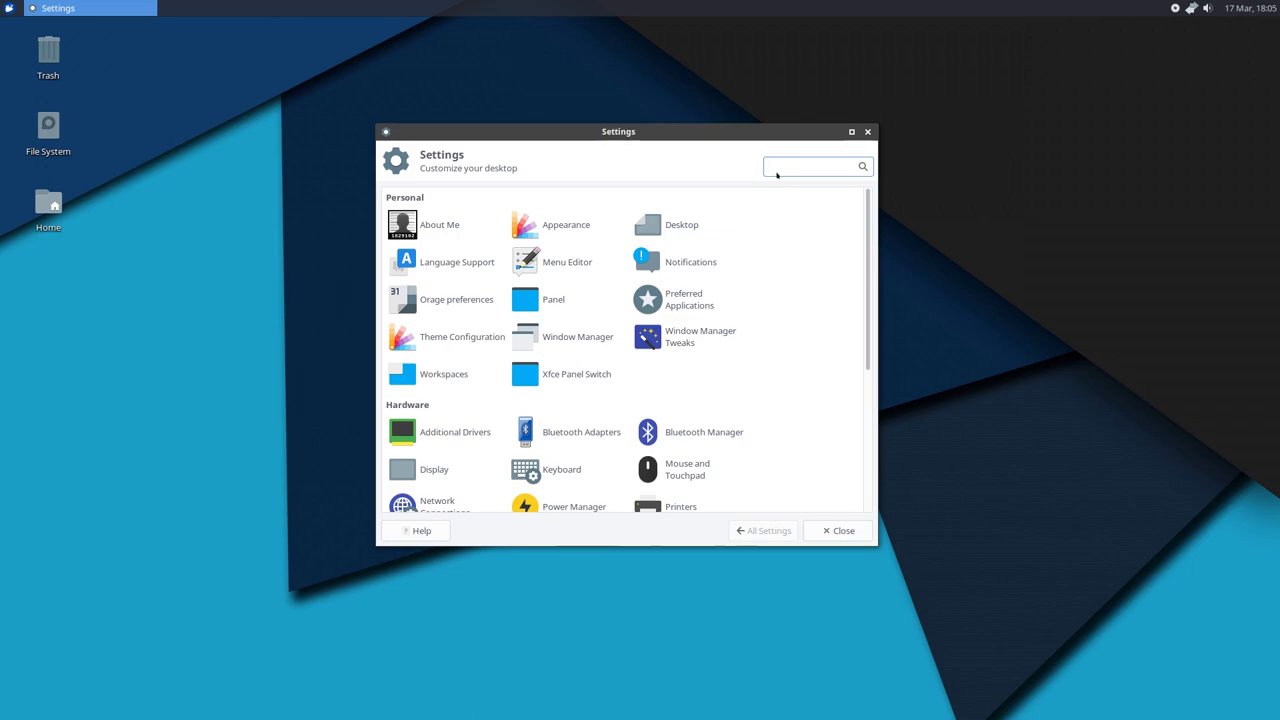
type("session")
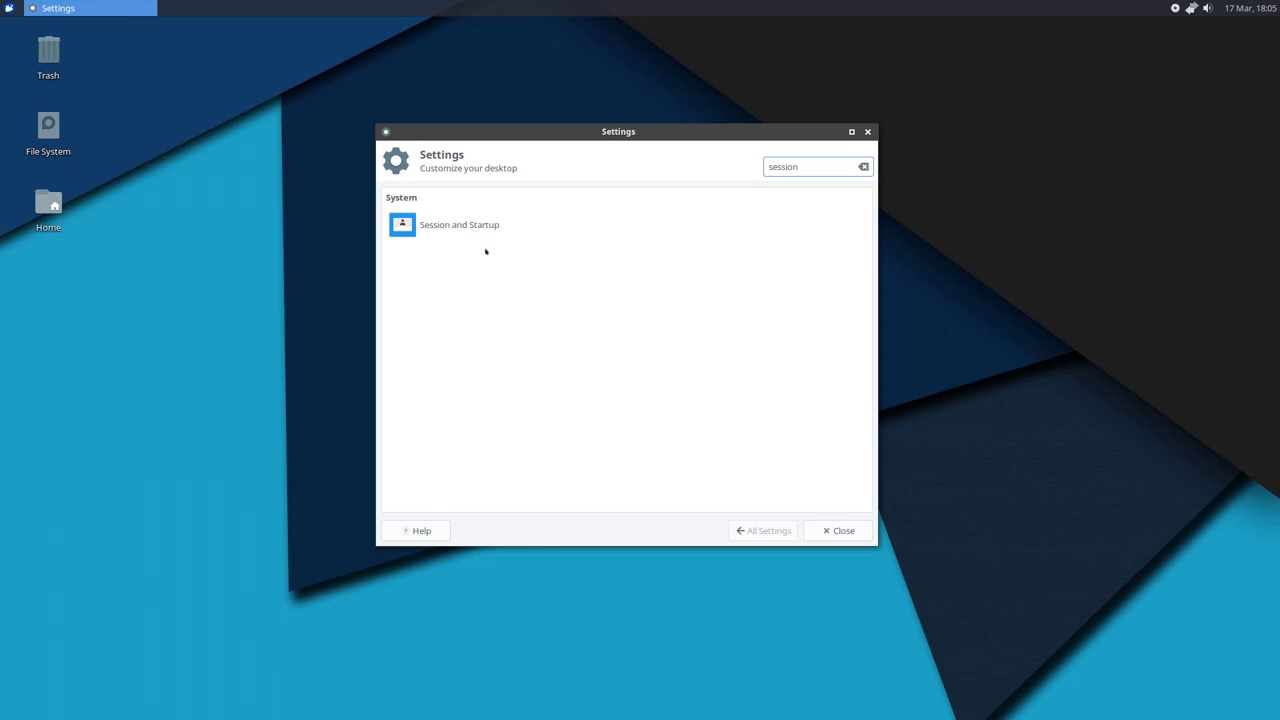
left_click(458, 228)
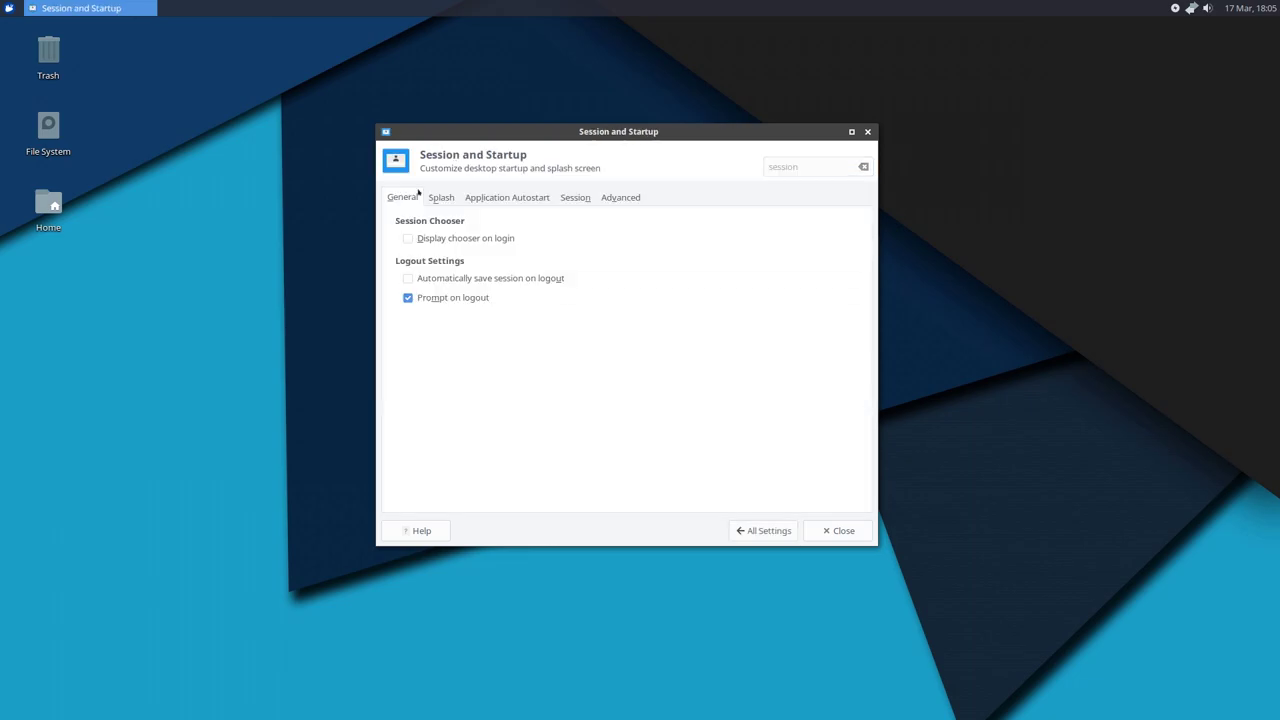
left_click(478, 198)
- Add an autostart application named Compton with the description Window Compositor and the command compton
scroll(796, 337, "down", 7)
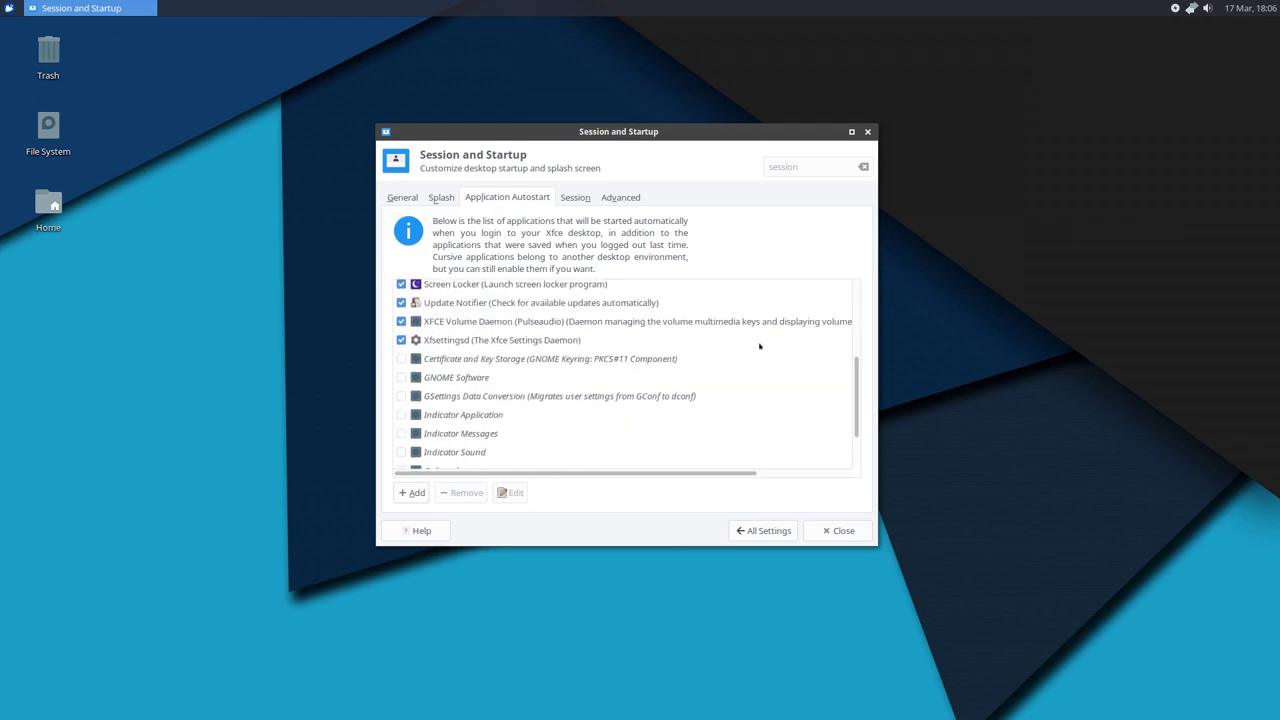
scroll(571, 443, "right", 3)
scroll(543, 403, "up", 6)
left_click_drag(494, 470, 400, 472)
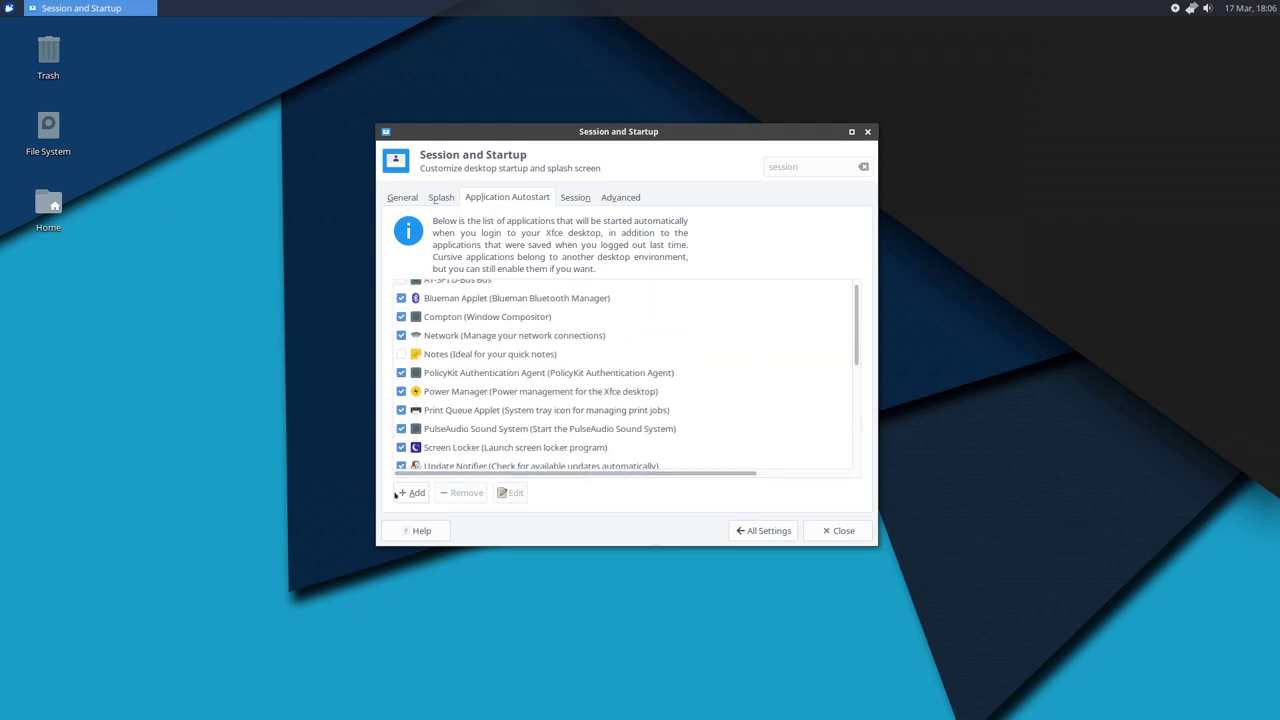
left_click(410, 493)
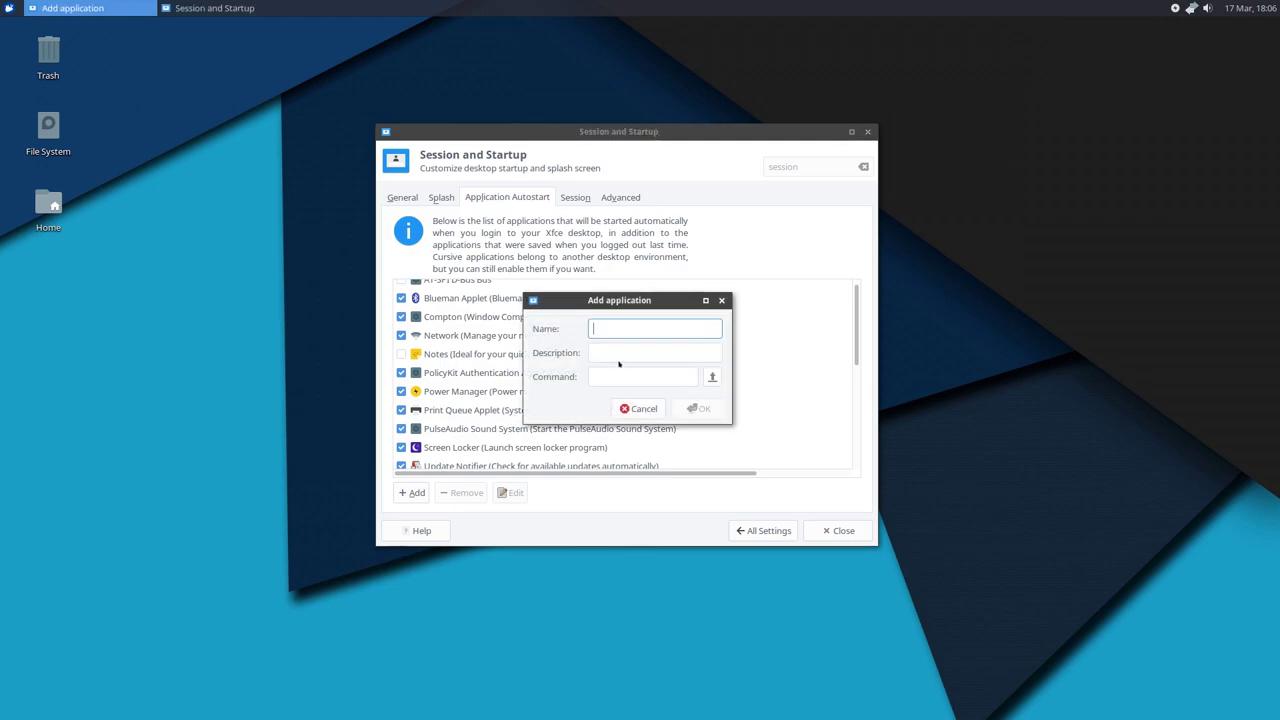
type("Compton")
key("Tab")
type("Compo")
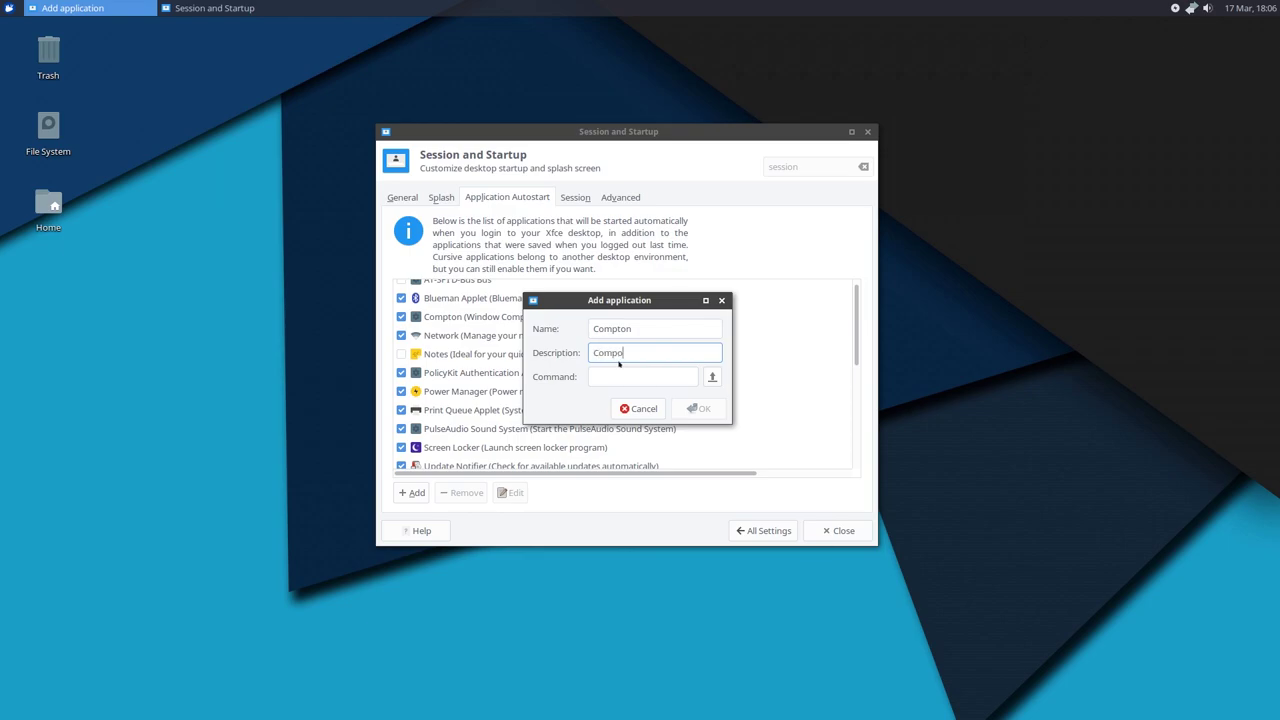
type("sitro")
key("BackSpace")
key("BackSpace")
type("orWindow")
key("Tab")
type("compton")
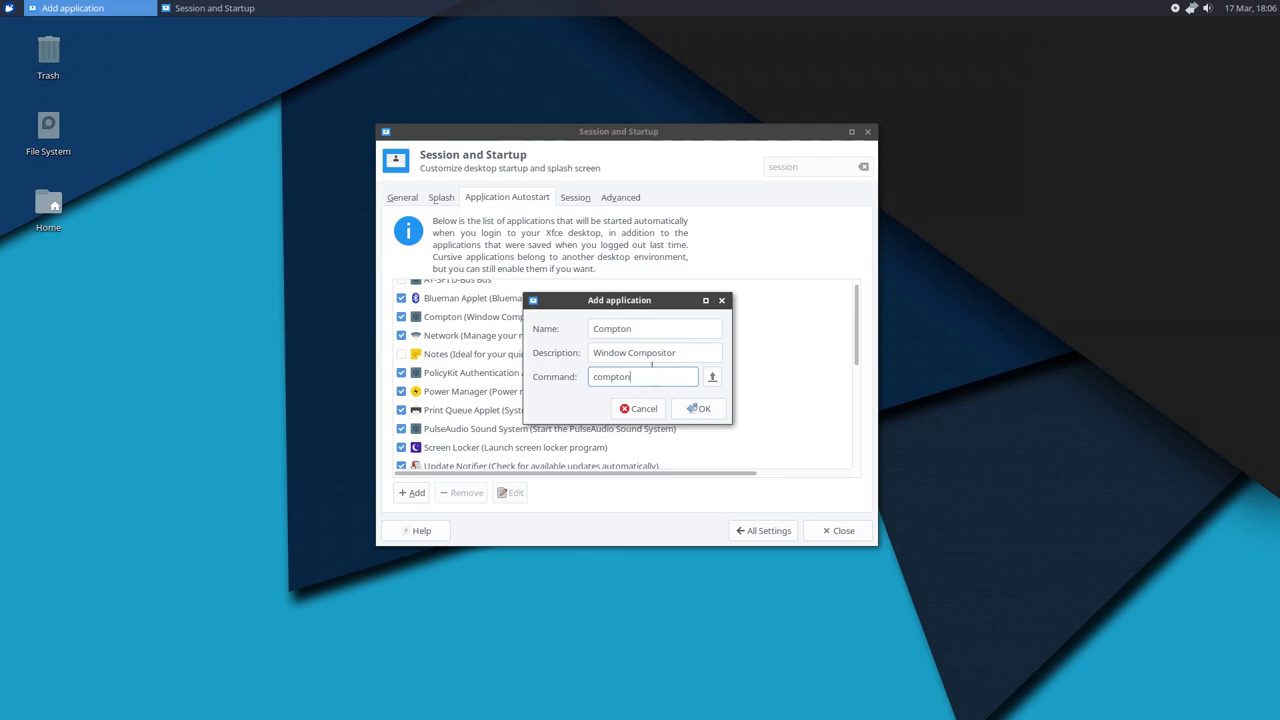
left_click(695, 408)
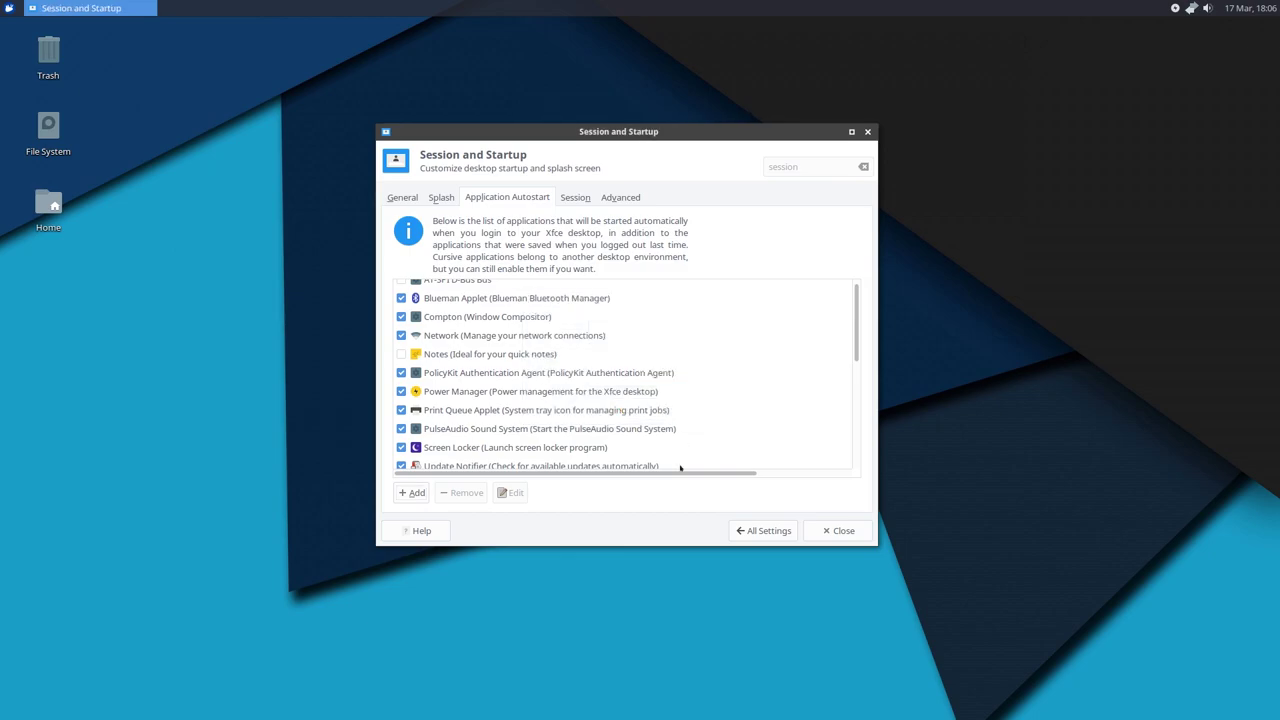
- Check the Application Autostart list for the Compton (Window Compositor) entry
scroll(729, 440, "down", 10)
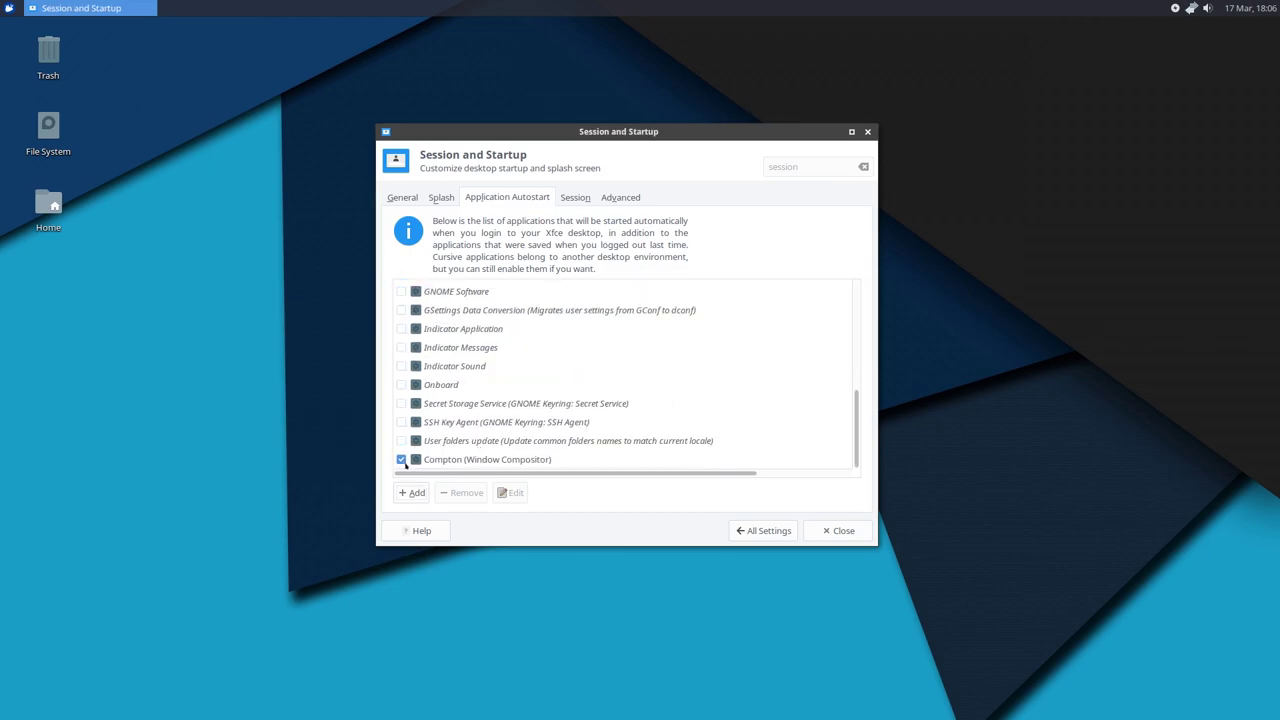
scroll(814, 451, "up", 10)
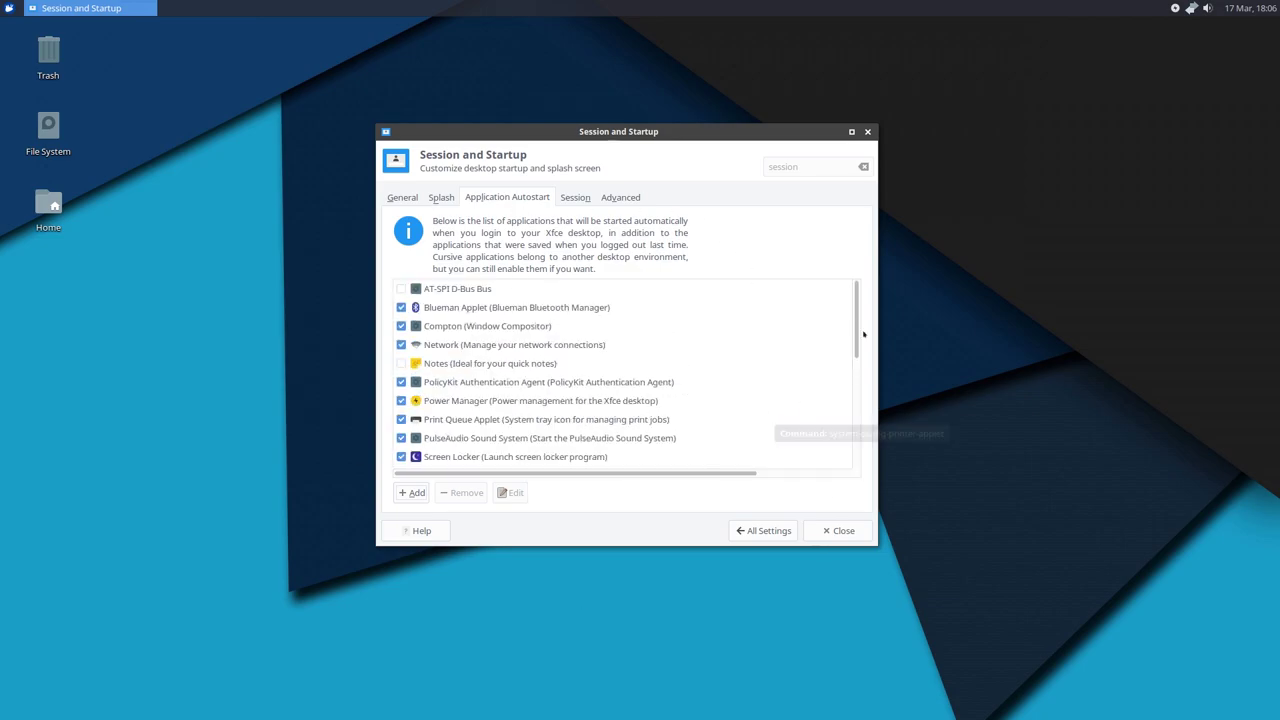
left_click_drag(855, 334, 839, 302)
left_click_drag(805, 131, 783, 143)
key("super")
key("Escape")
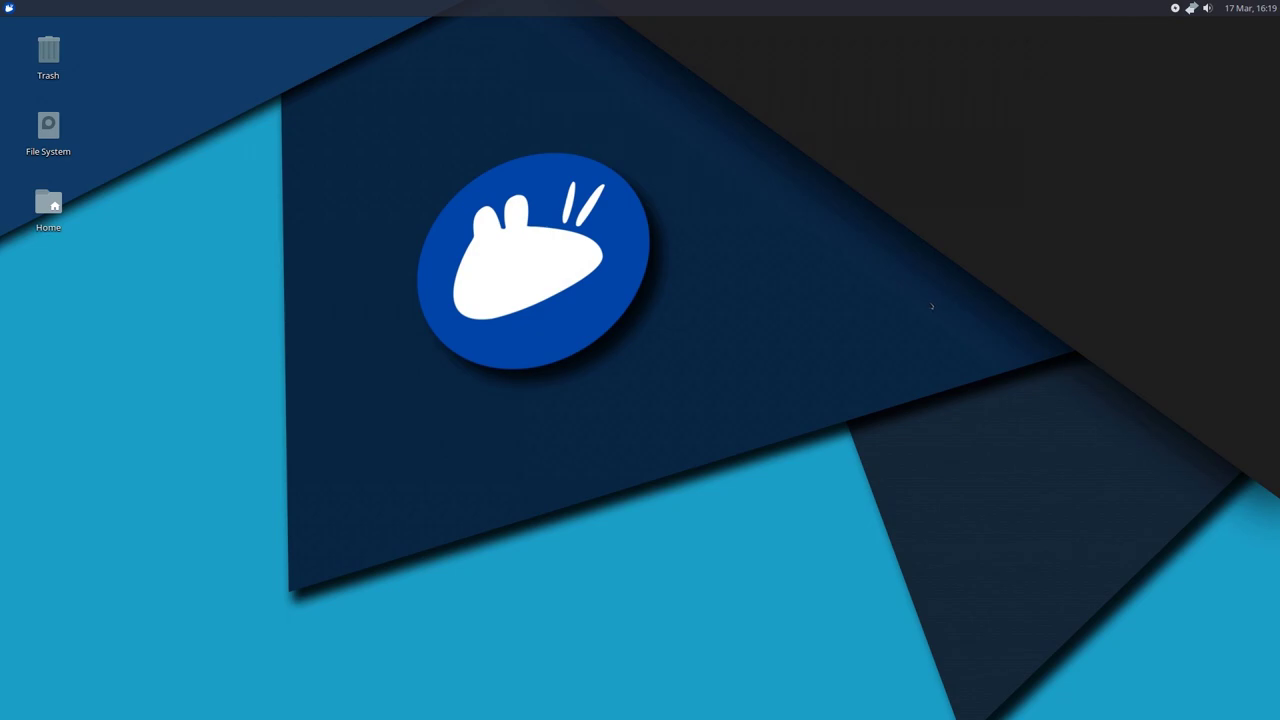
- Open the home folder in the file manager
double_click(45, 200)
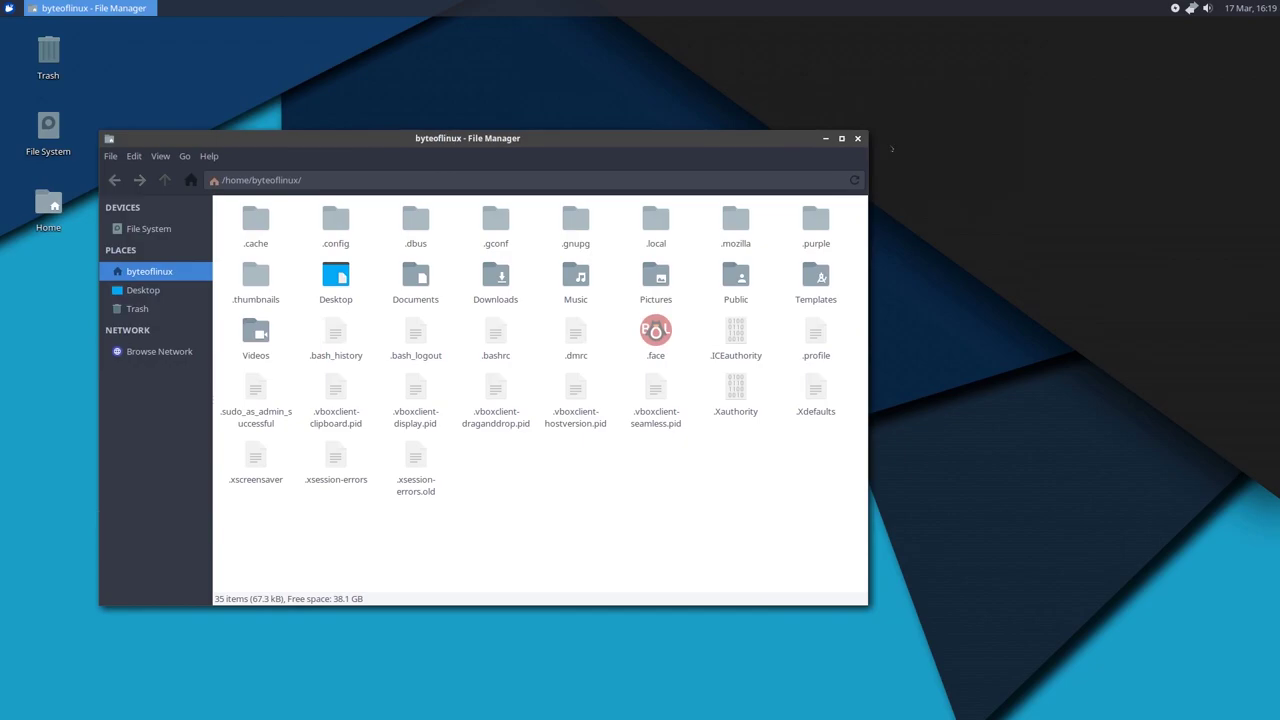
left_click(857, 138)
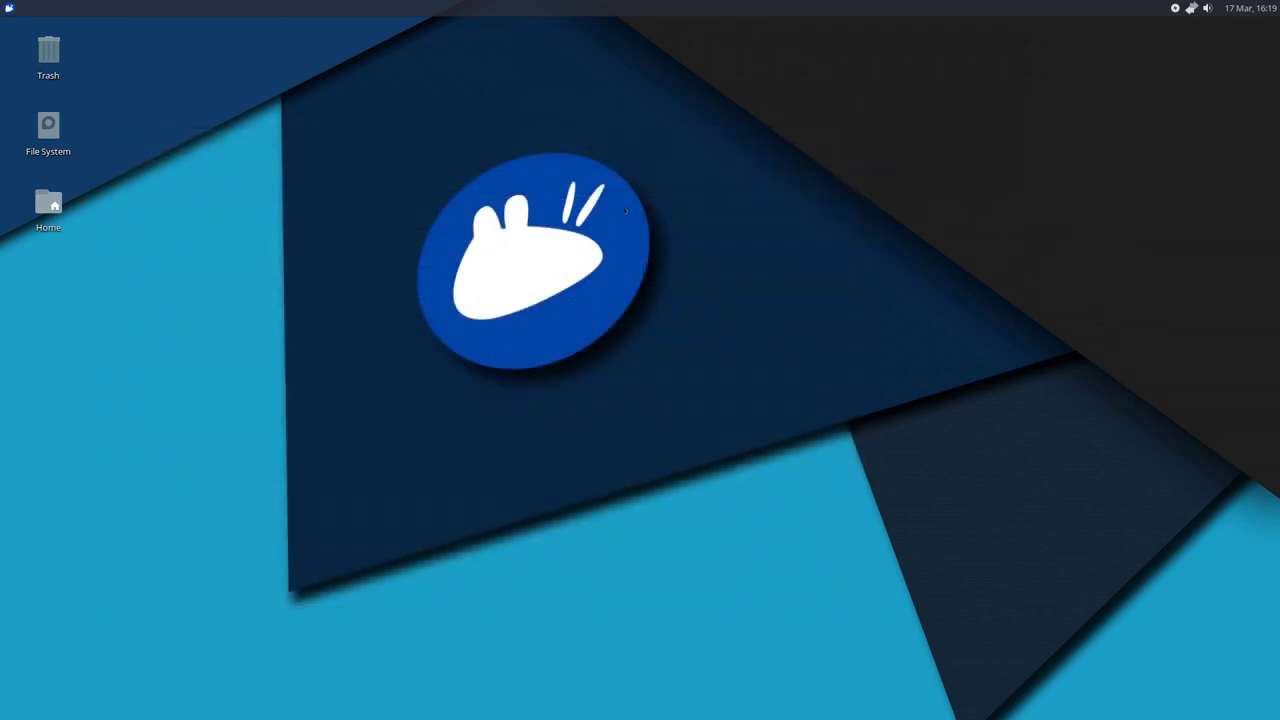
double_click(48, 205)
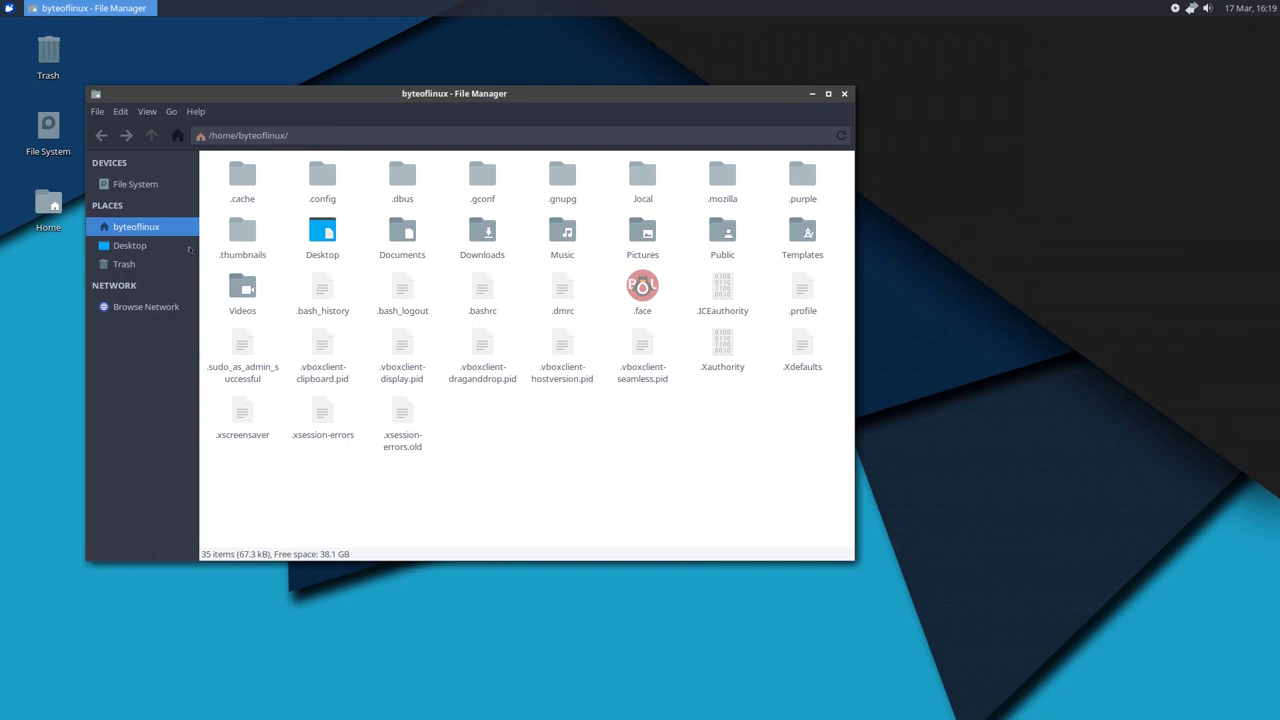
- Turn off the display of hidden files, visit the File System location and return to the home folder
left_click(147, 111)
left_click(180, 241)
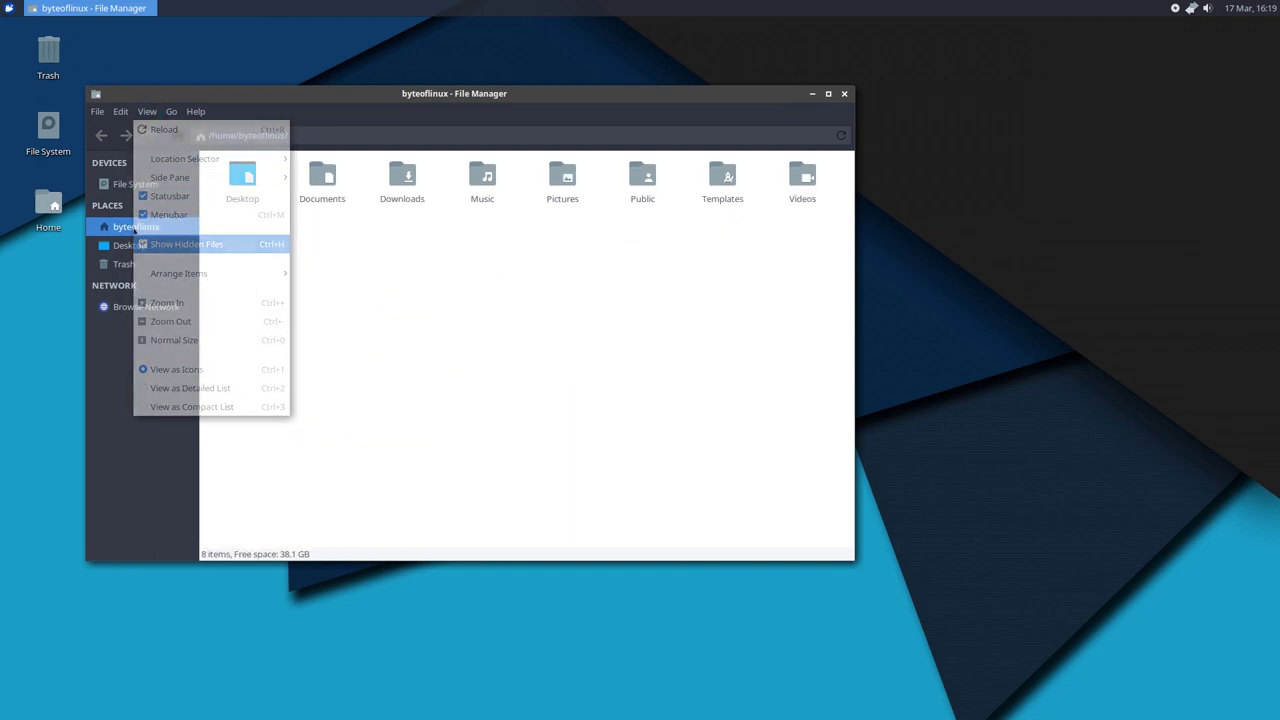
left_click(140, 184)
left_click(136, 227)
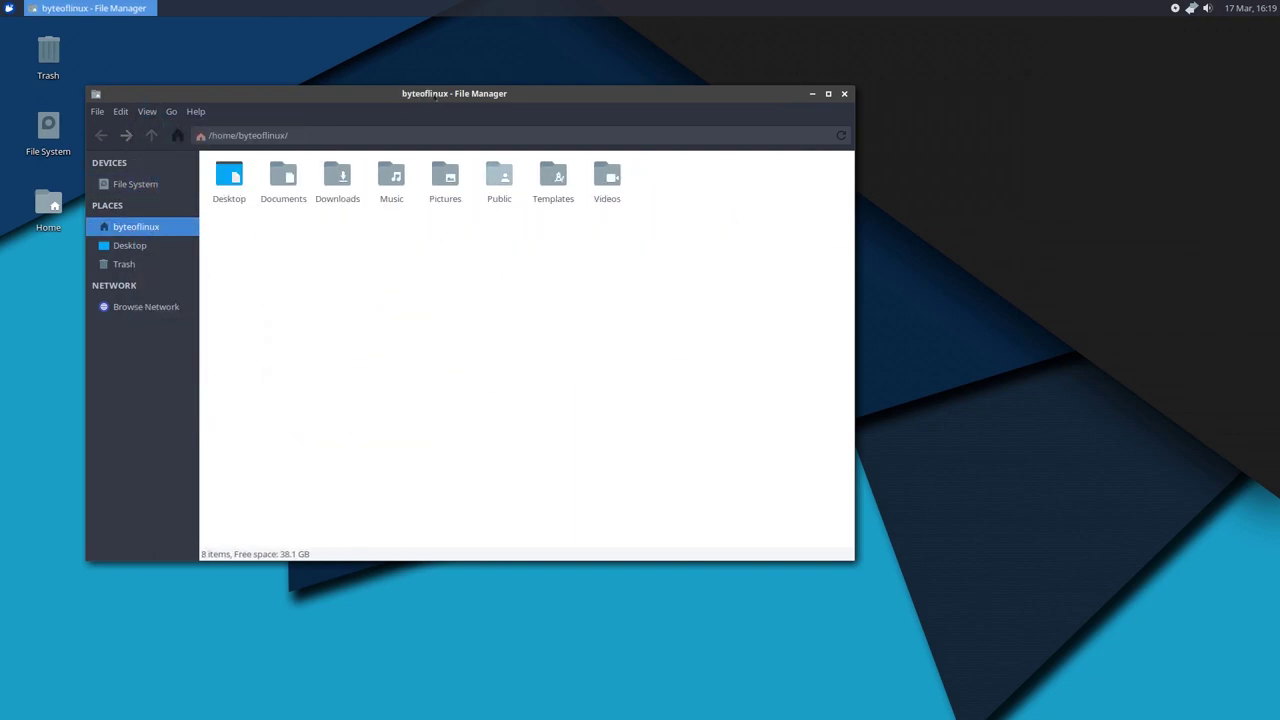
- Reposition the file manager window and show hidden files in the home folder
left_click_drag(443, 95, 574, 179)
left_click(278, 195)
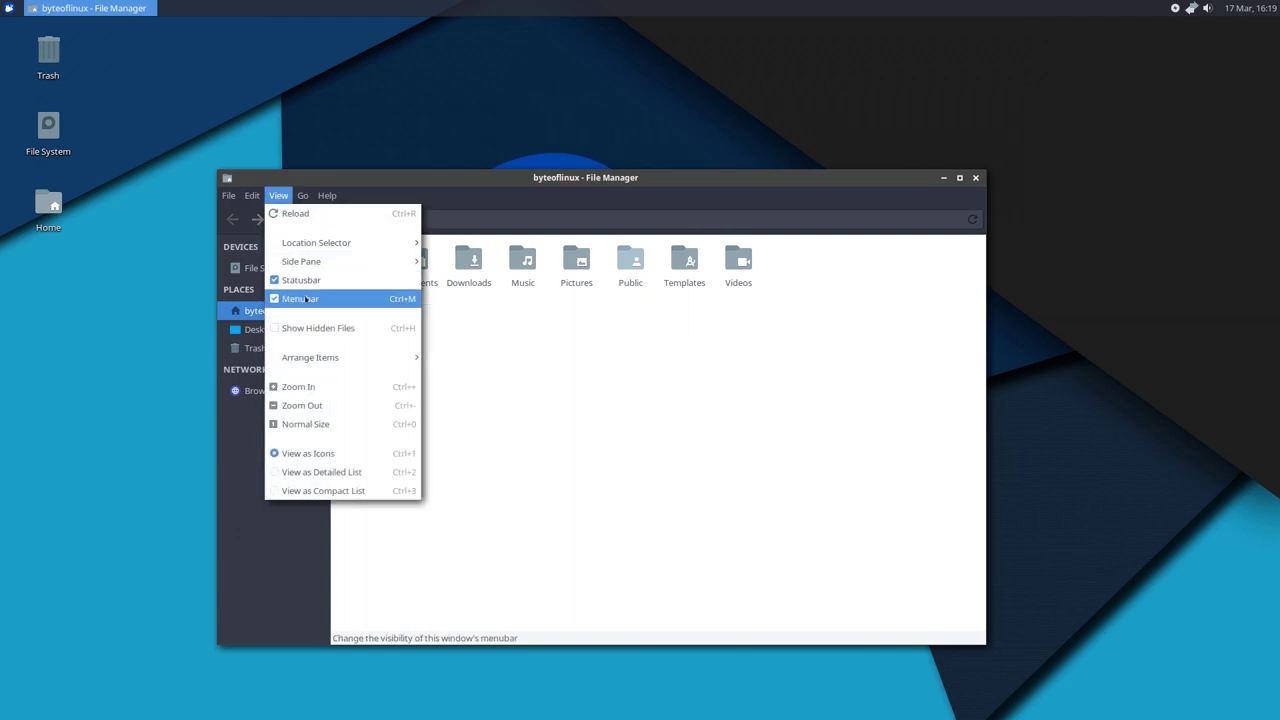
mouse_move(346, 355)
left_click(347, 328)
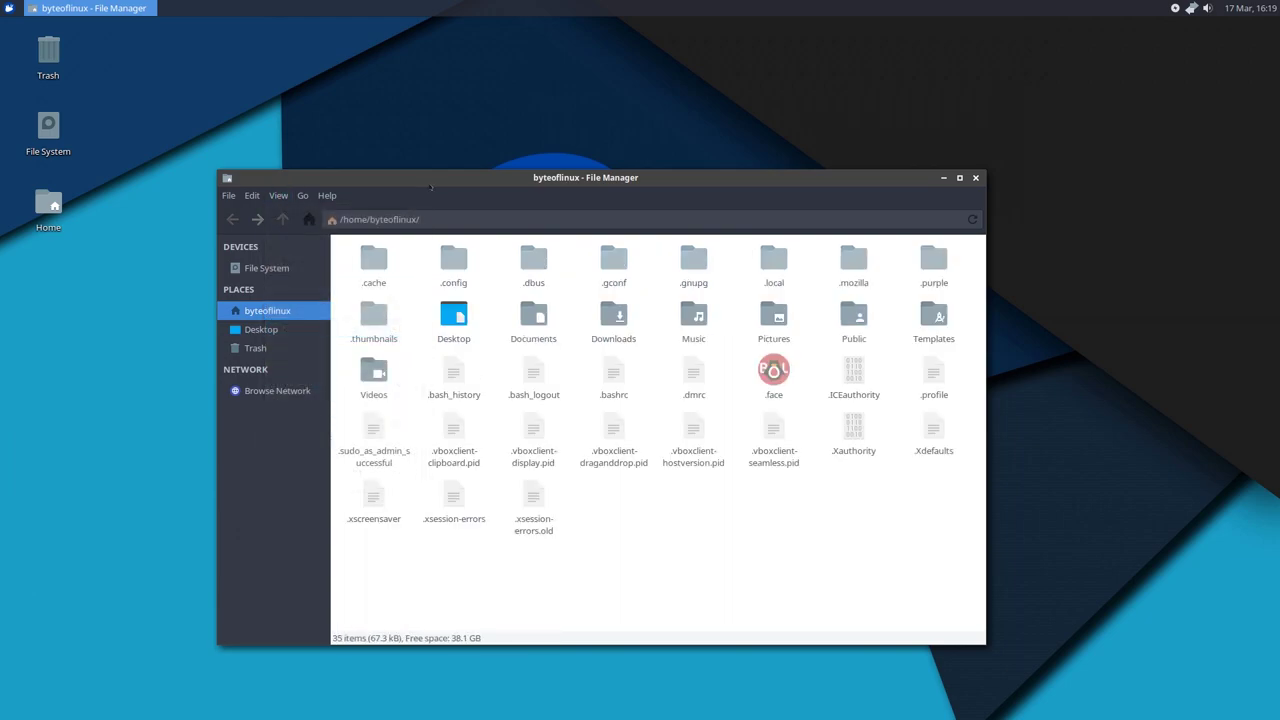
- Open compton.conf from the home folder's hidden .config folder and look through its settings
left_click_drag(434, 180, 435, 123)
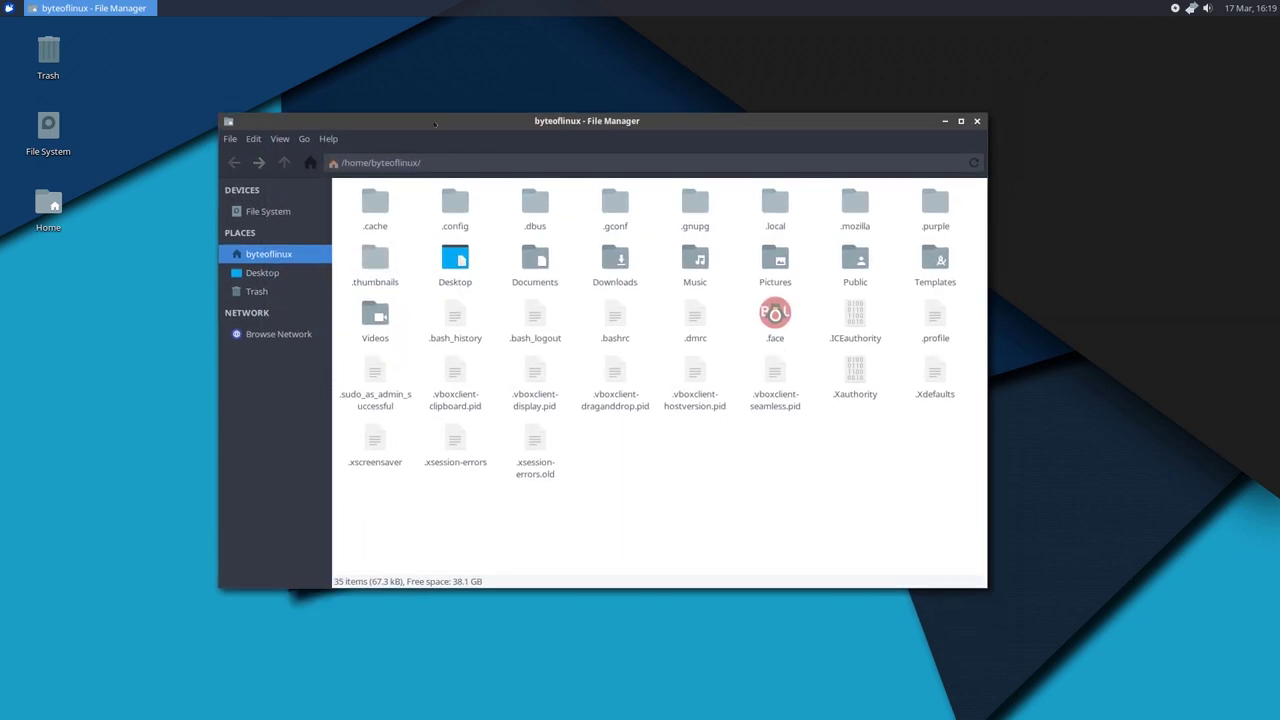
double_click(455, 202)
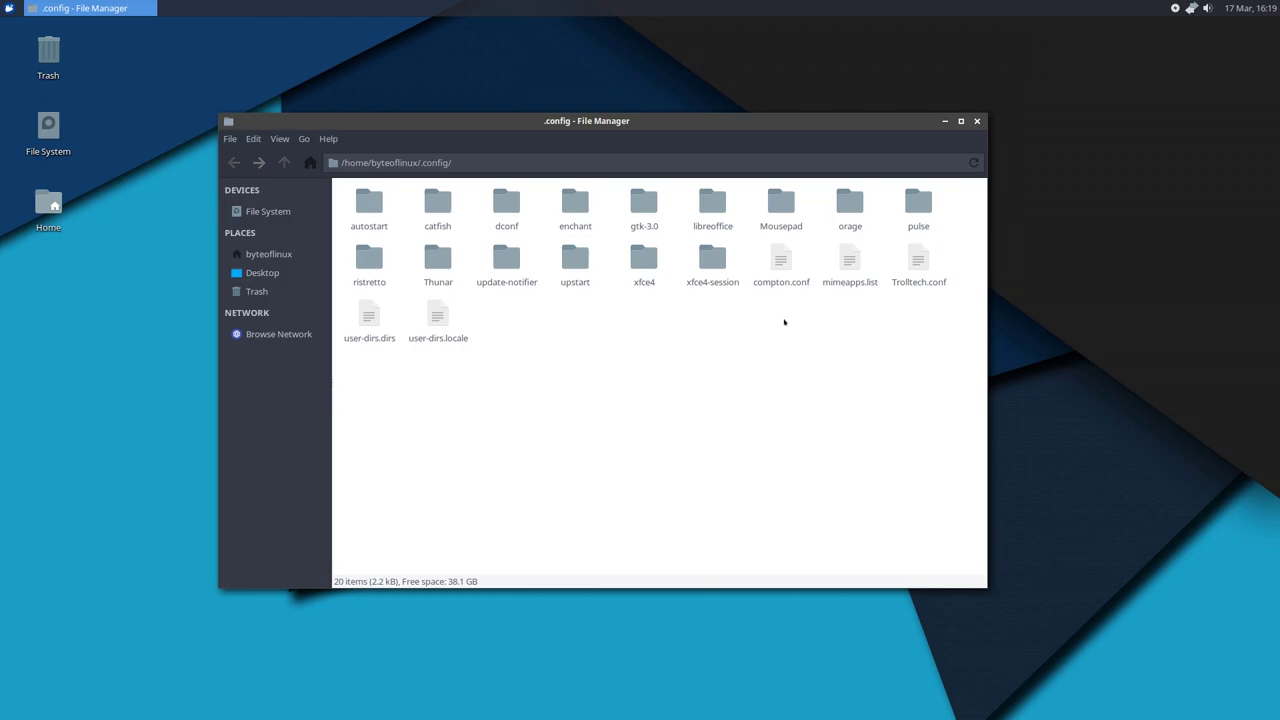
double_click(781, 260)
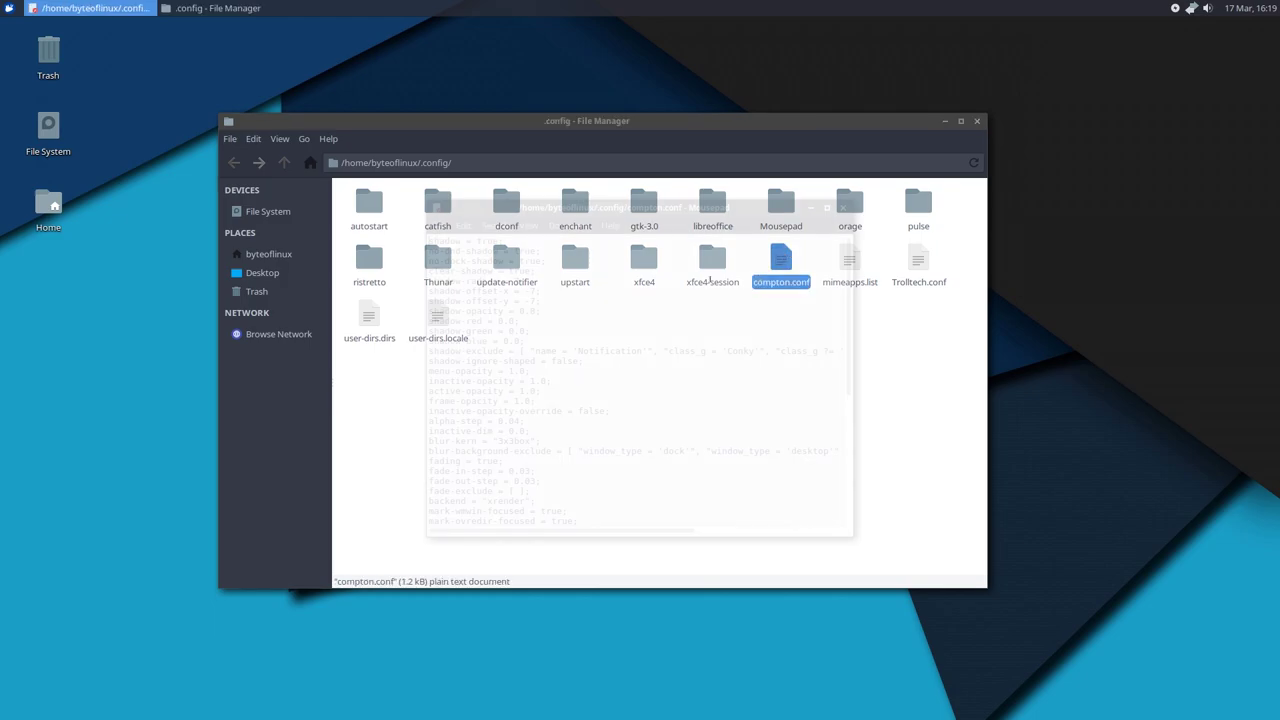
scroll(733, 364, "up", 6)
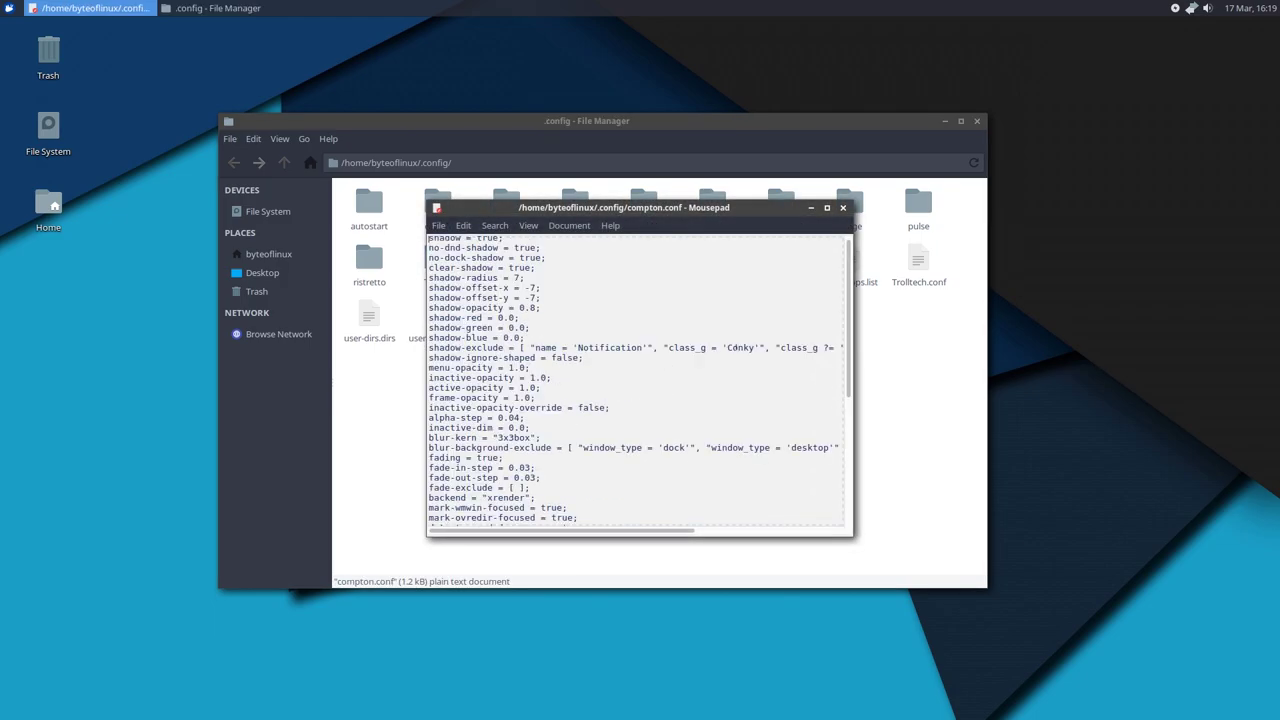
scroll(740, 360, "down", 3)
scroll(760, 383, "down", 5)
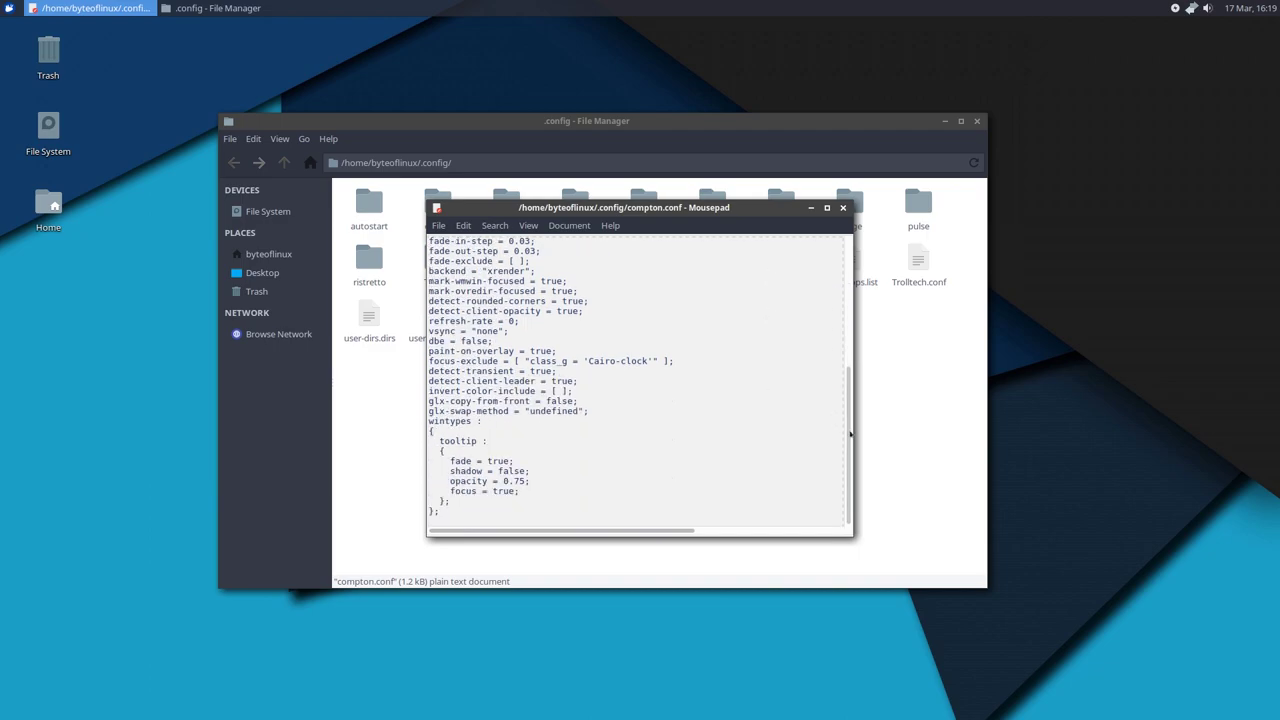
left_click_drag(849, 450, 863, 244)
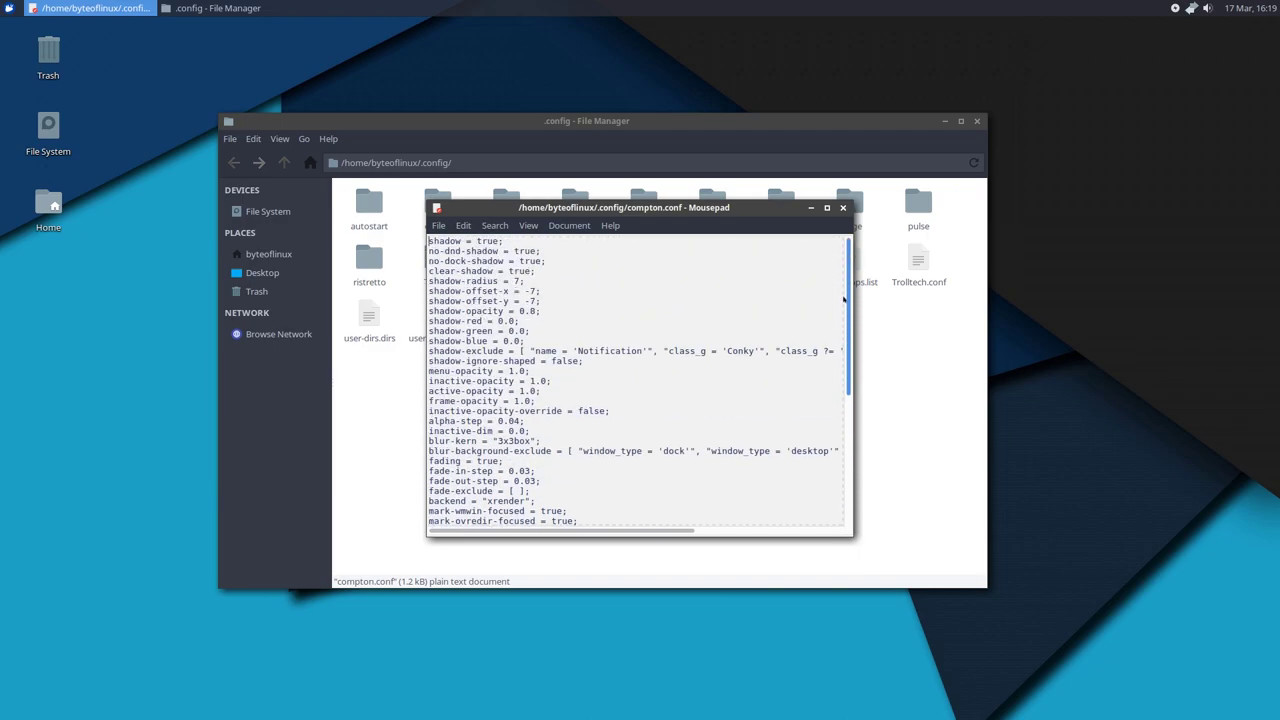
- Review the existing compton.conf settings from the shadow options through to the wintypes block
scroll(815, 340, "down", 8)
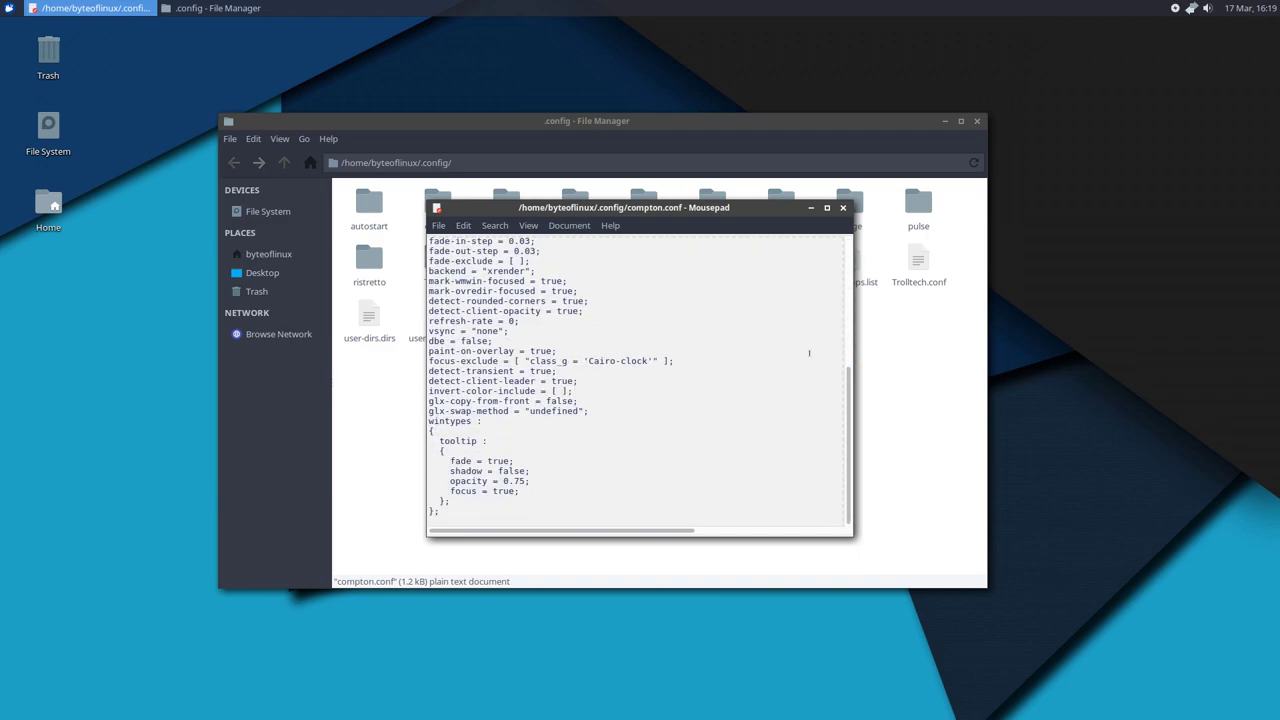
scroll(809, 352, "up", 7)
scroll(807, 312, "down", 7)
scroll(651, 347, "up", 8)
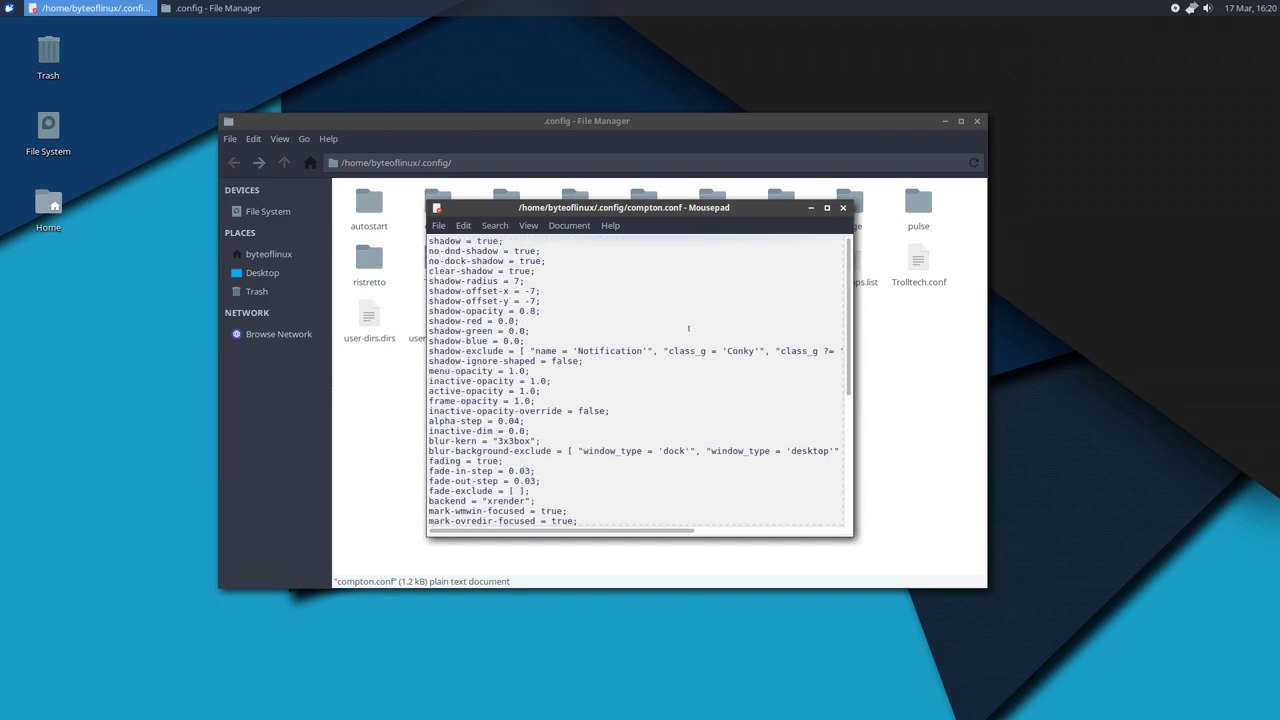
- Switch to Firefox and bring up the Google results for "compton window compositor"
key("super")
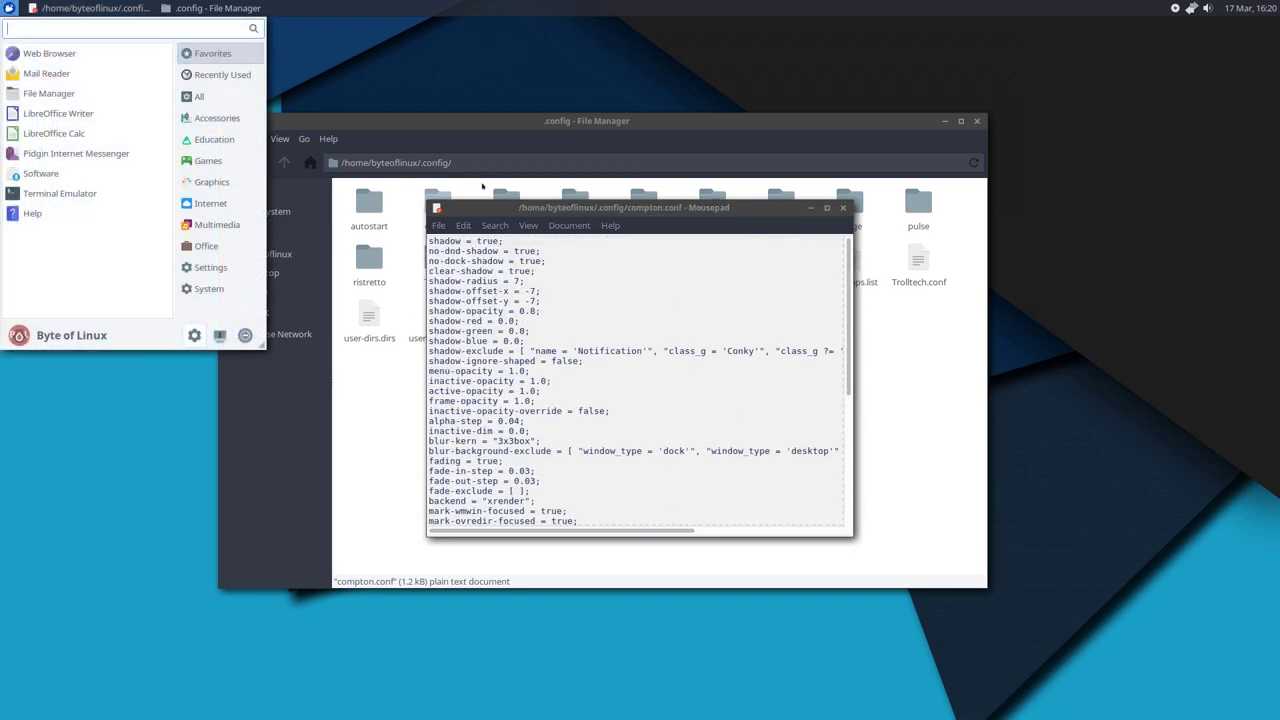
type("fire")
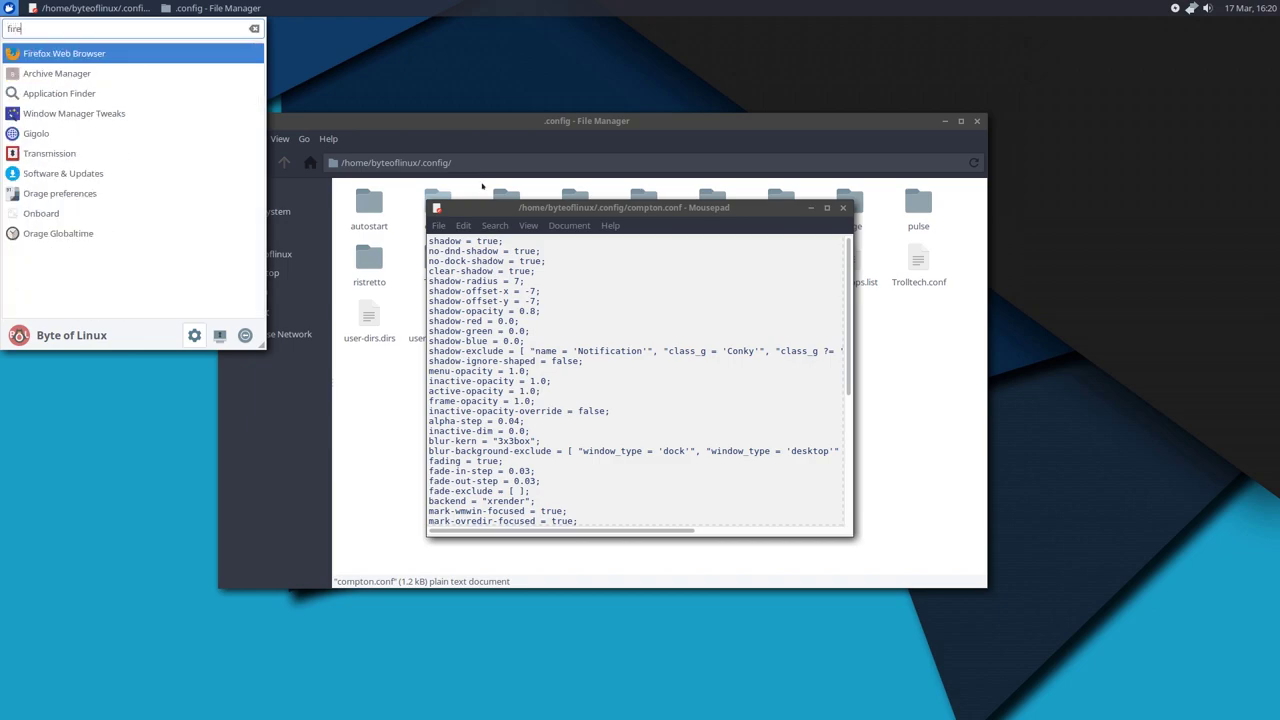
key("Escape")
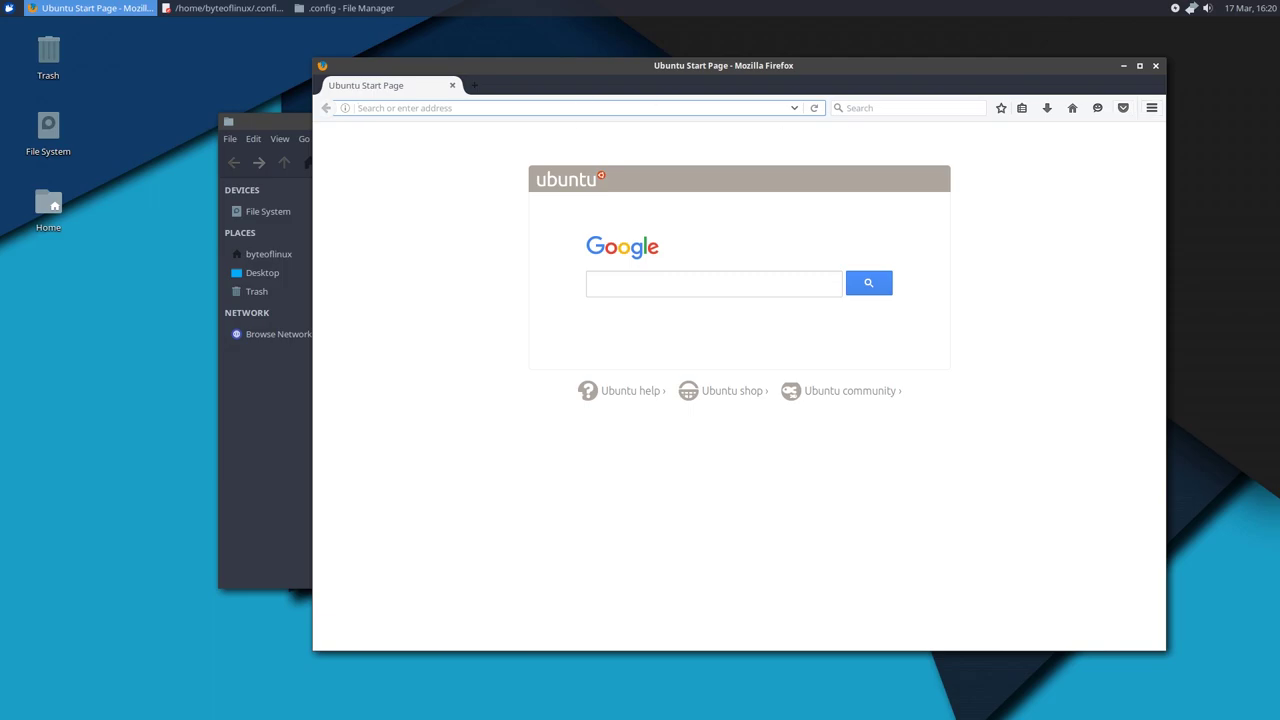
type("compton")
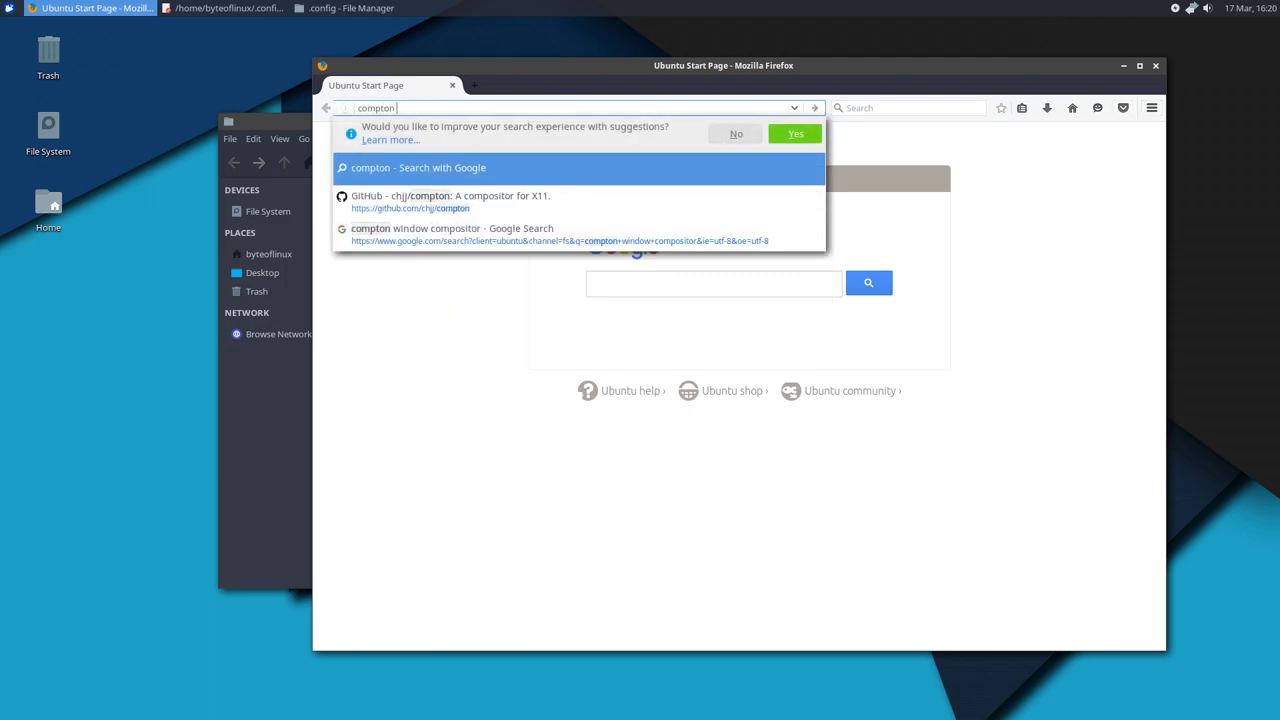
left_click(614, 235)
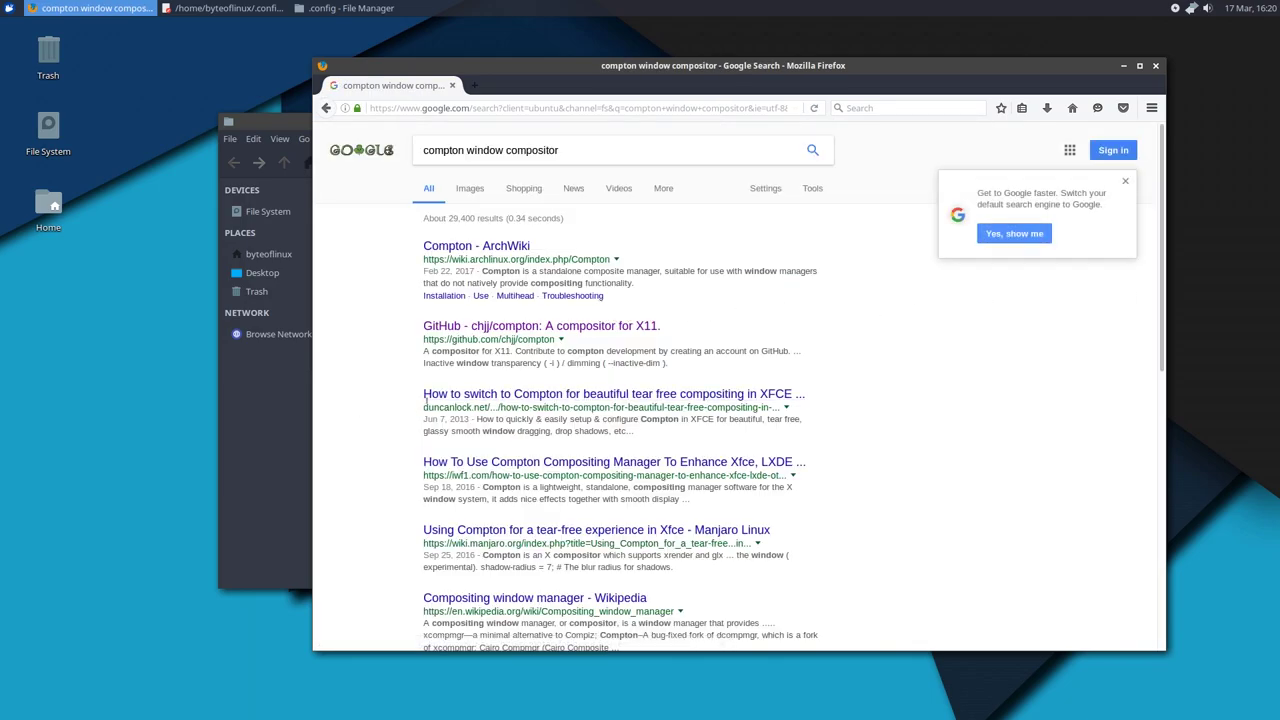
- Open the duncanlock.net article on switching to Compton for tear-free compositing in XFCE and reposition the browser window
left_click_drag(423, 407, 490, 407)
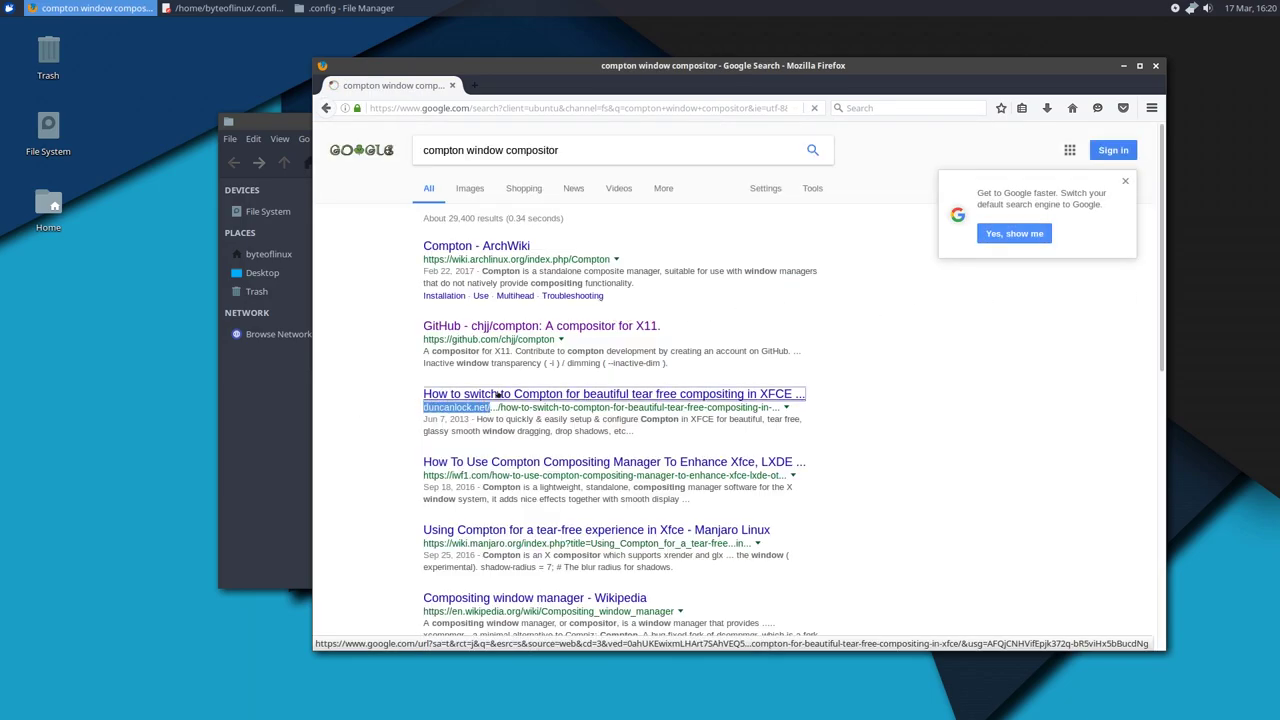
left_click(495, 394)
left_click_drag(700, 65, 740, 76)
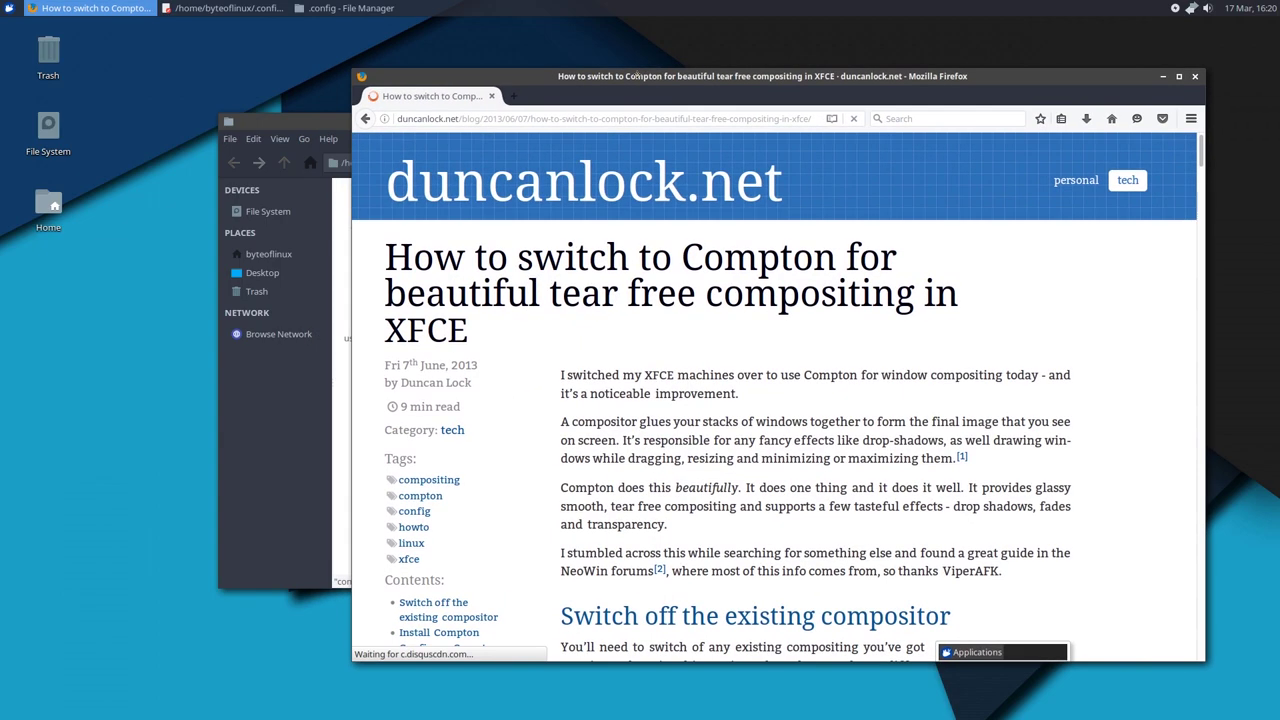
key("ctrl+Escape")
key("Escape")
- Copy the complete sample configuration from the article's Configure Compton section and close the browser
scroll(851, 596, "down", 15)
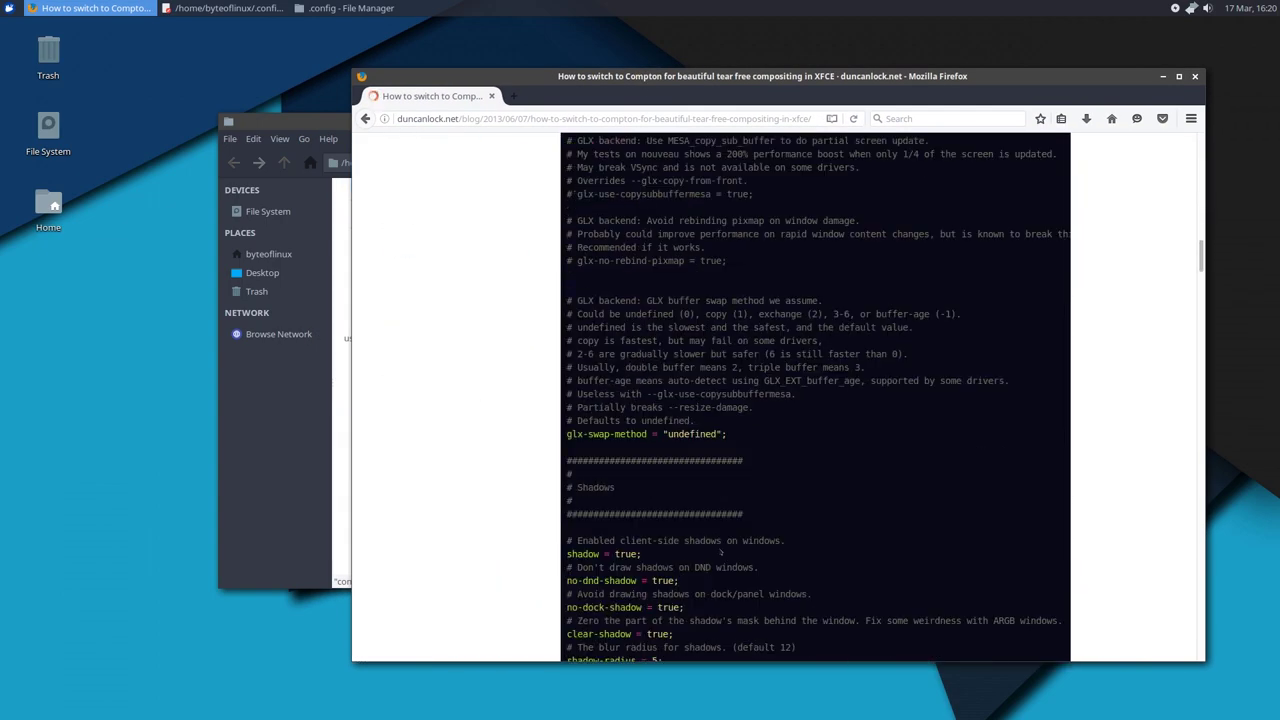
scroll(851, 596, "up", 5)
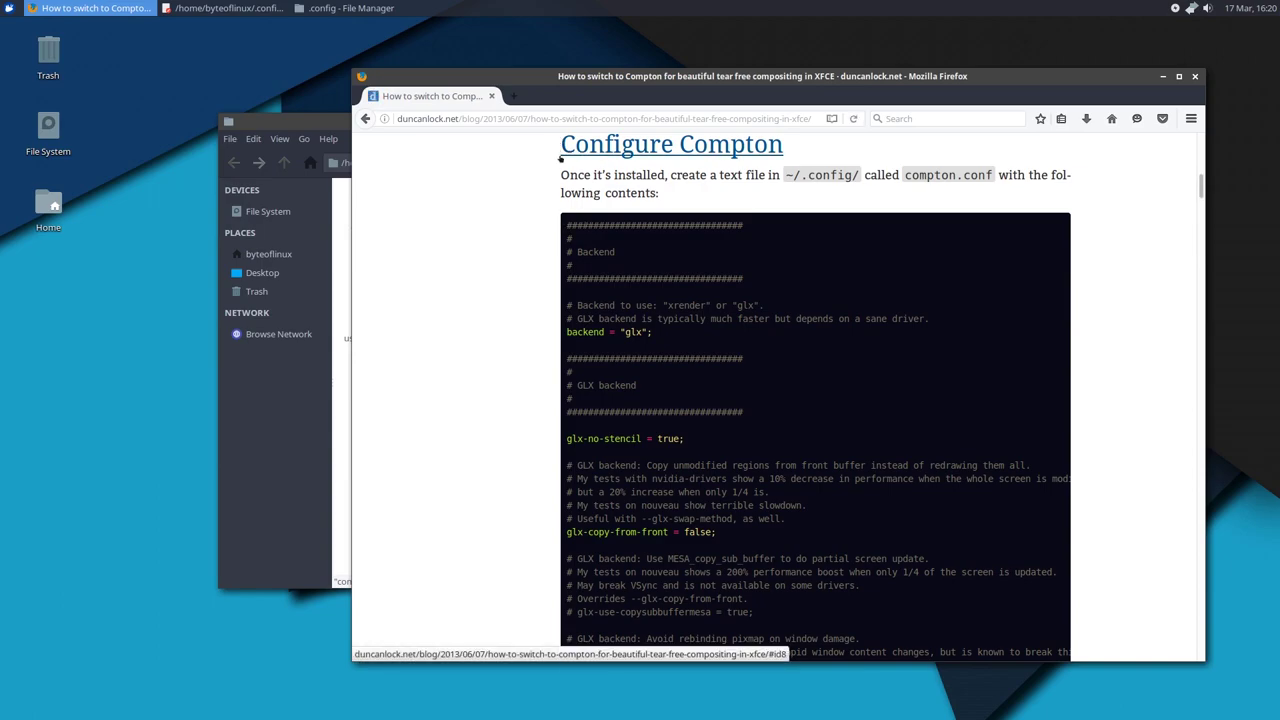
left_click_drag(563, 218, 631, 483)
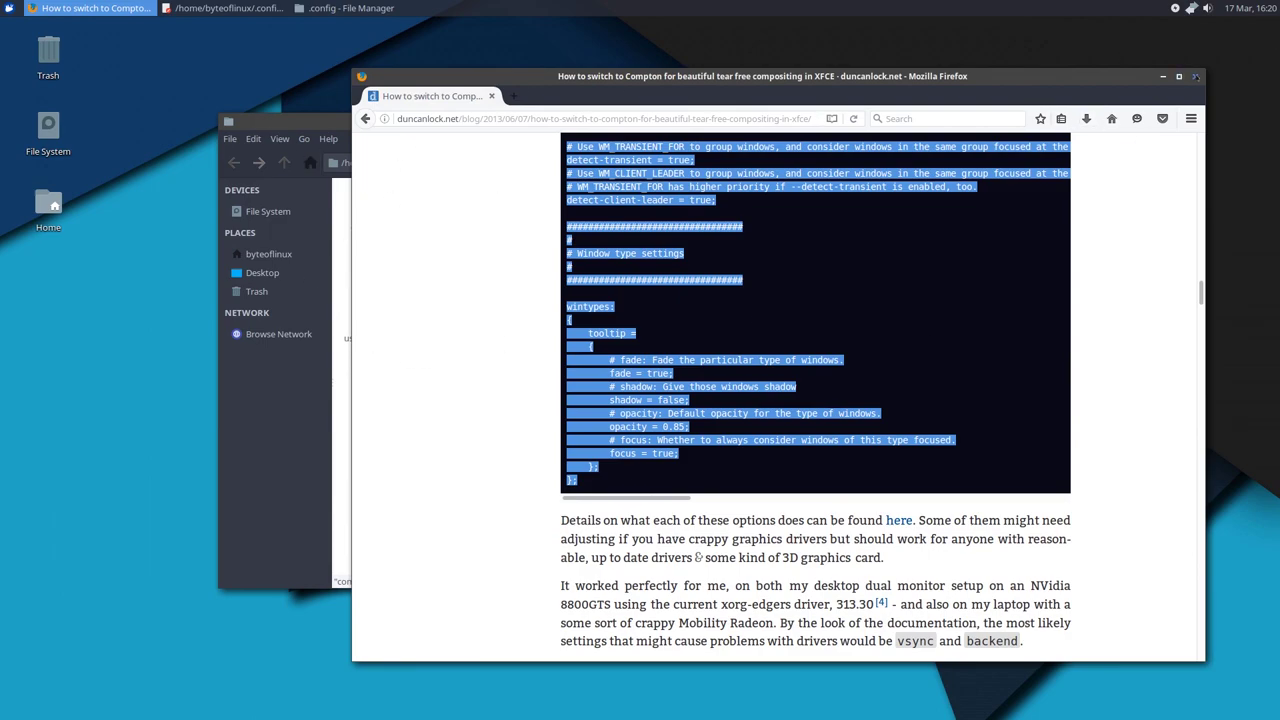
left_click(1195, 76)
- Replace the entire contents of compton.conf with the copied sample configuration, then save and close the file
key("ctrl+a")
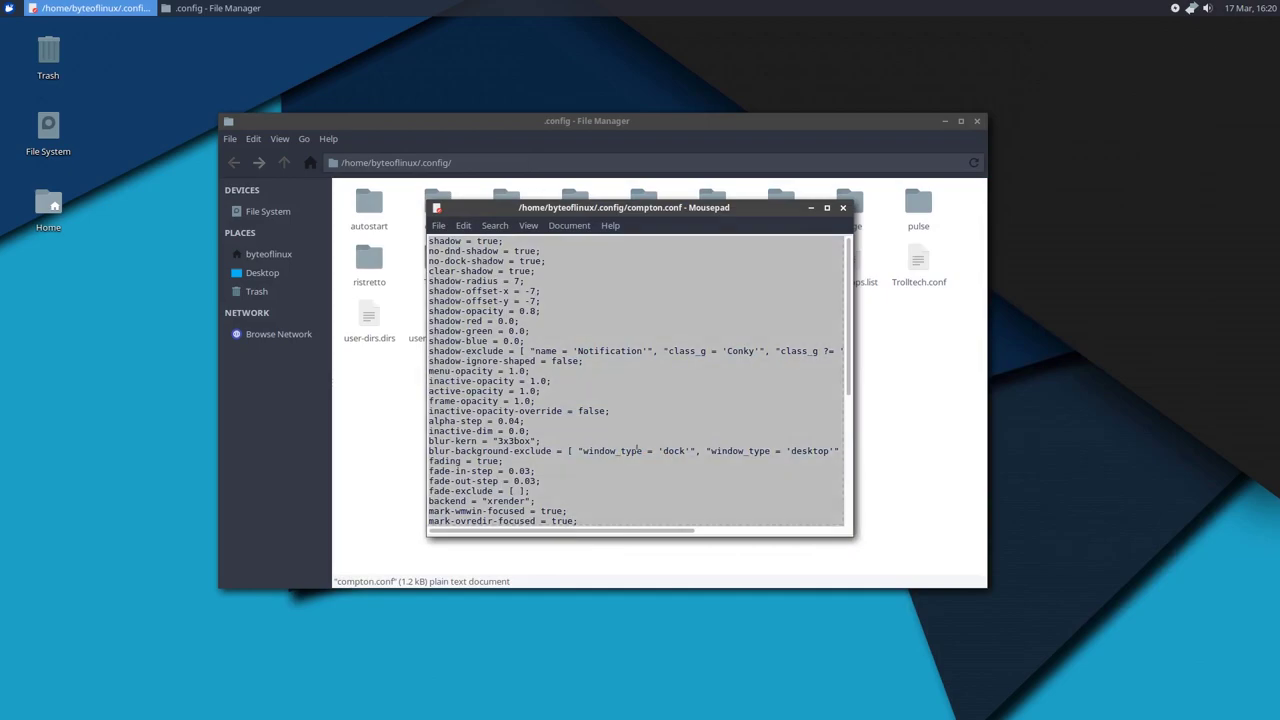
key("BackSpace")
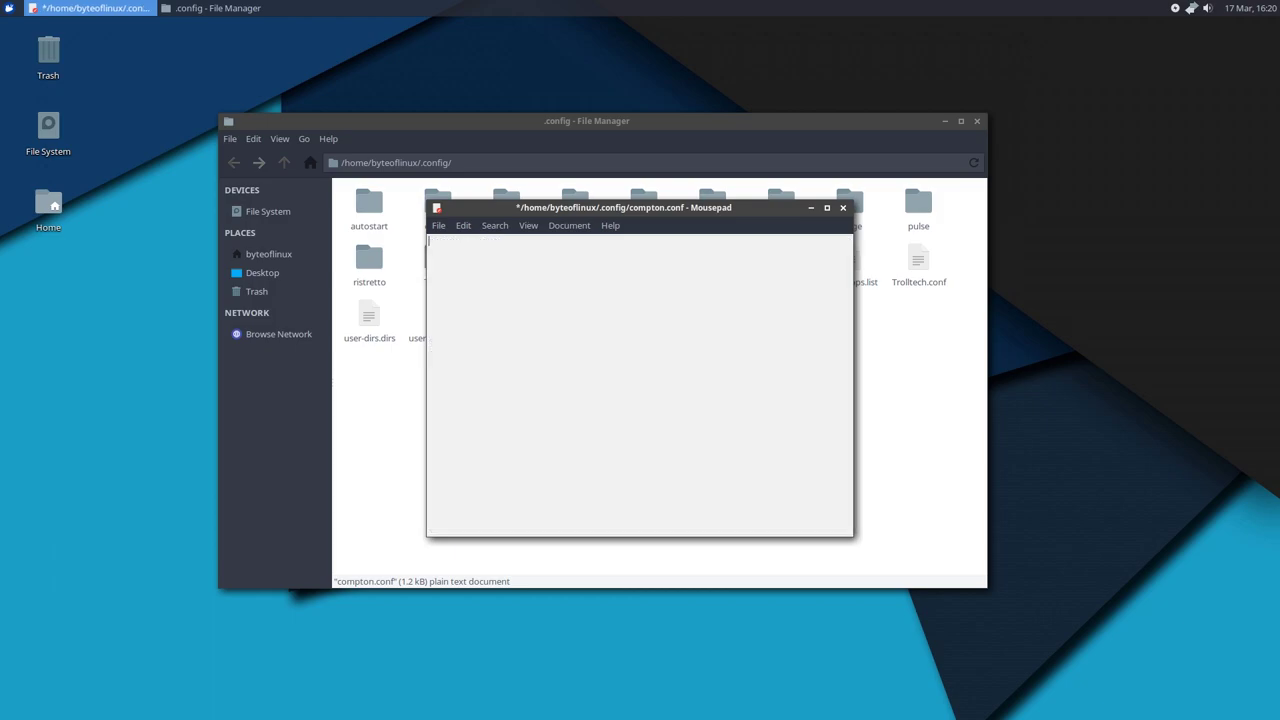
key("ctrl+v")
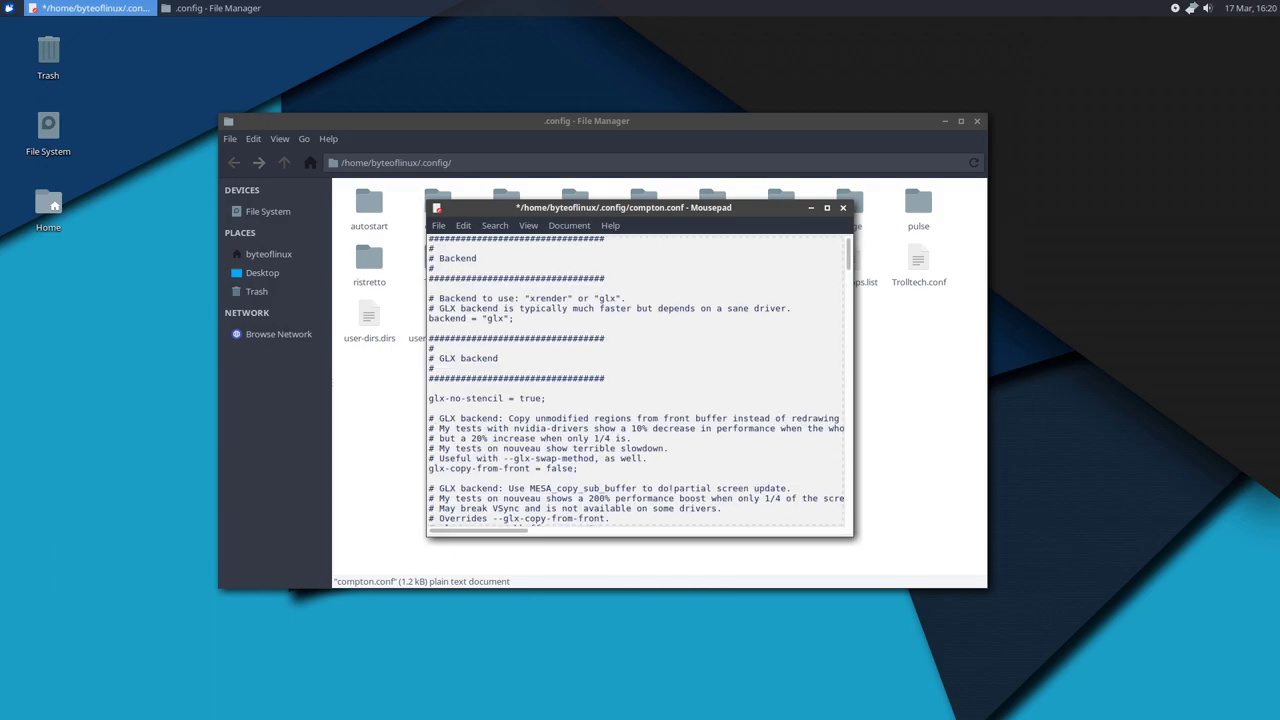
scroll(832, 511, "down", 5)
scroll(832, 511, "down", 15)
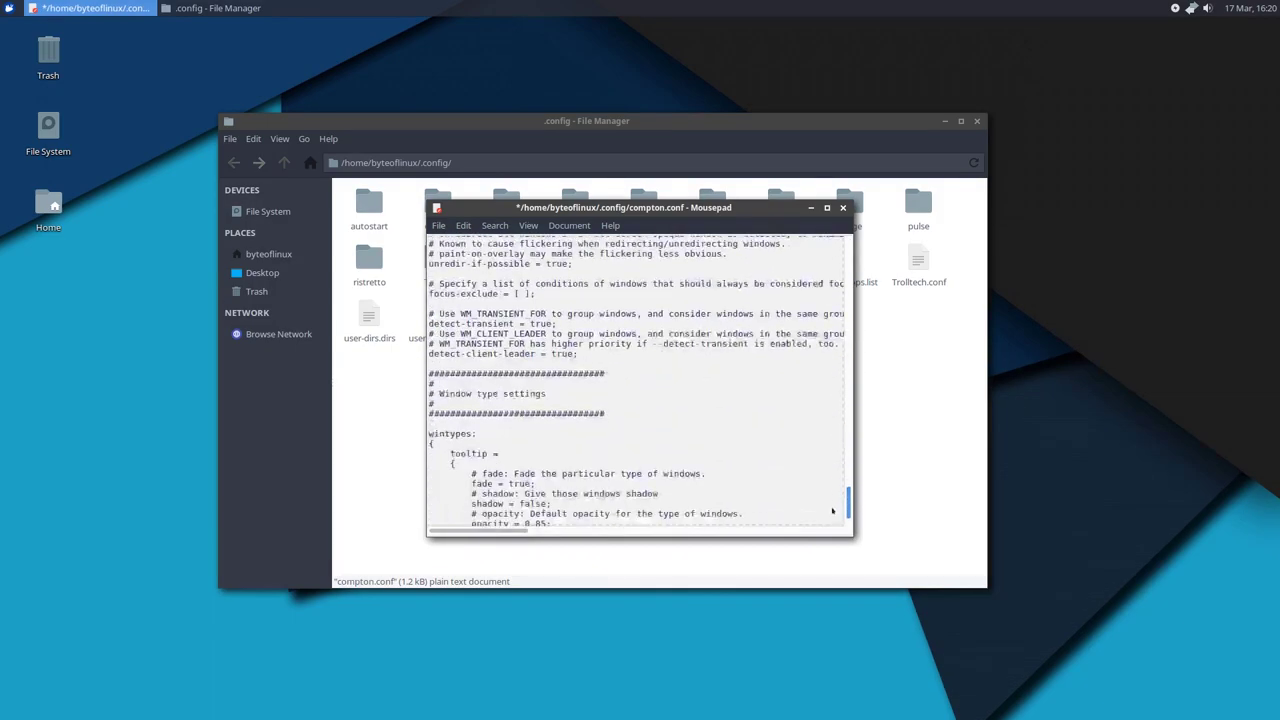
scroll(832, 511, "up", 20)
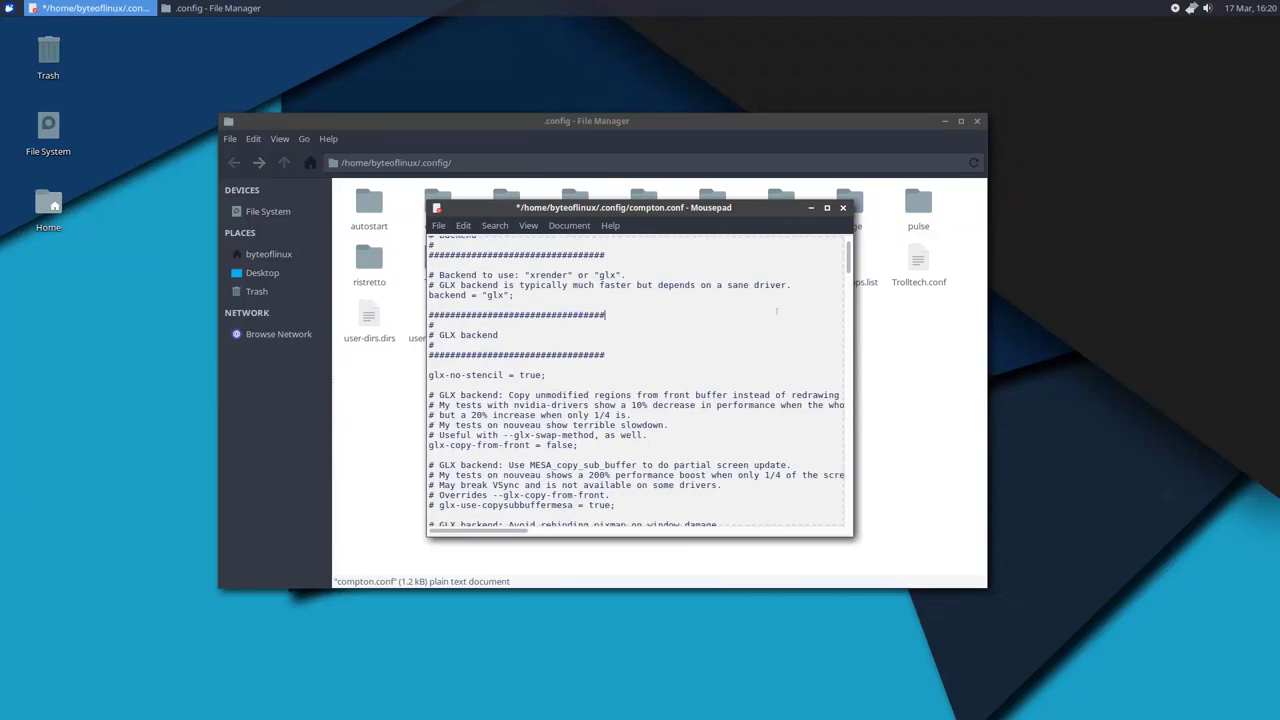
key("ctrl+s")
left_click(843, 207)
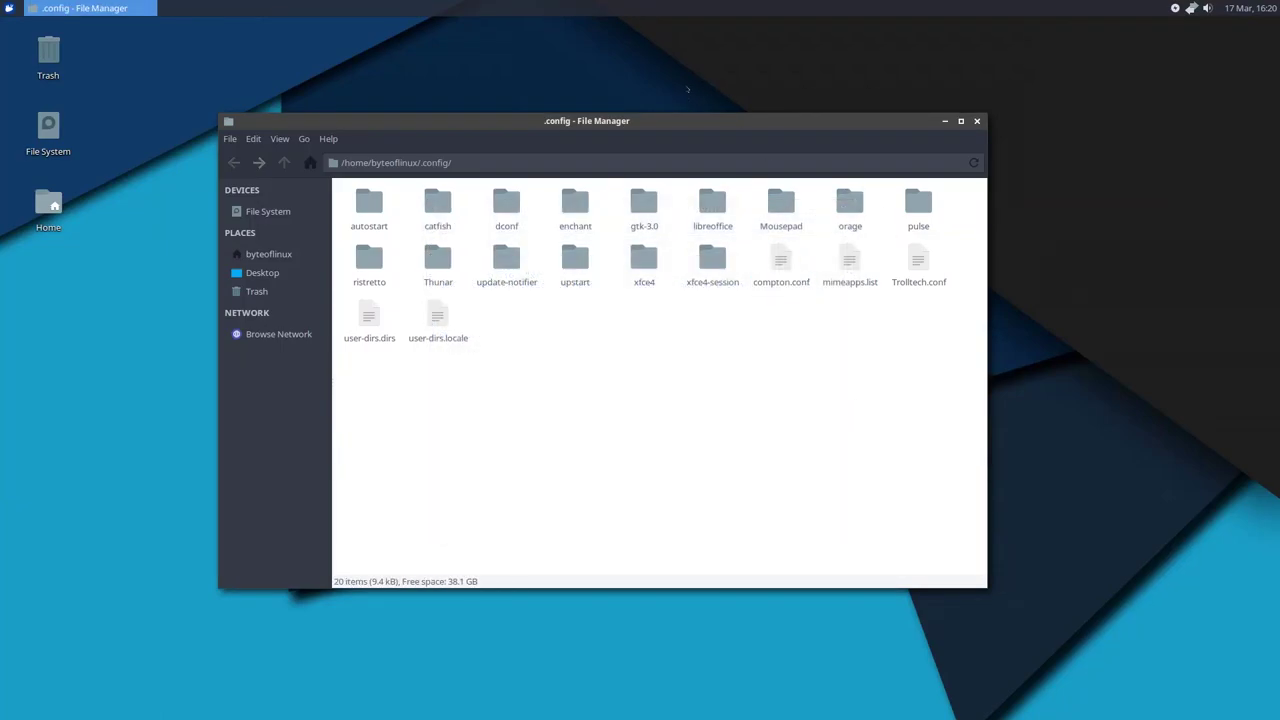
- Find the running compton process in Task Manager, end it and close Task Manager
left_click_drag(694, 120, 957, 36)
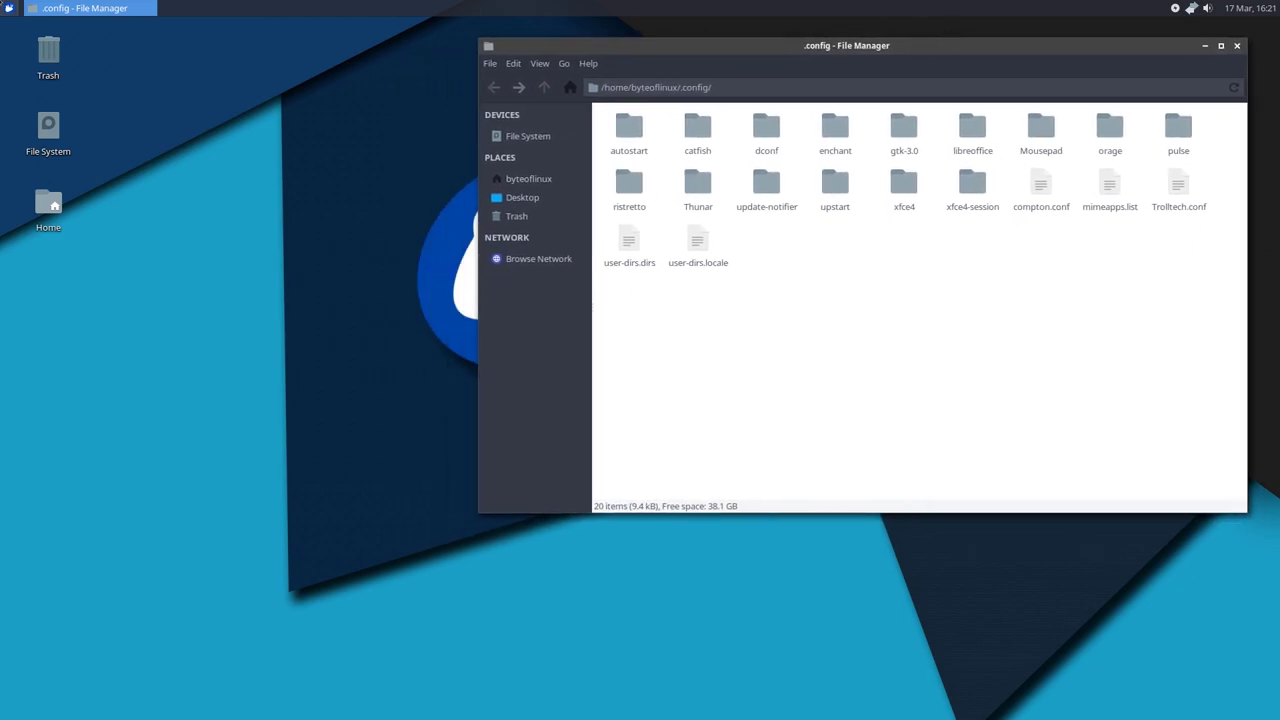
key("super")
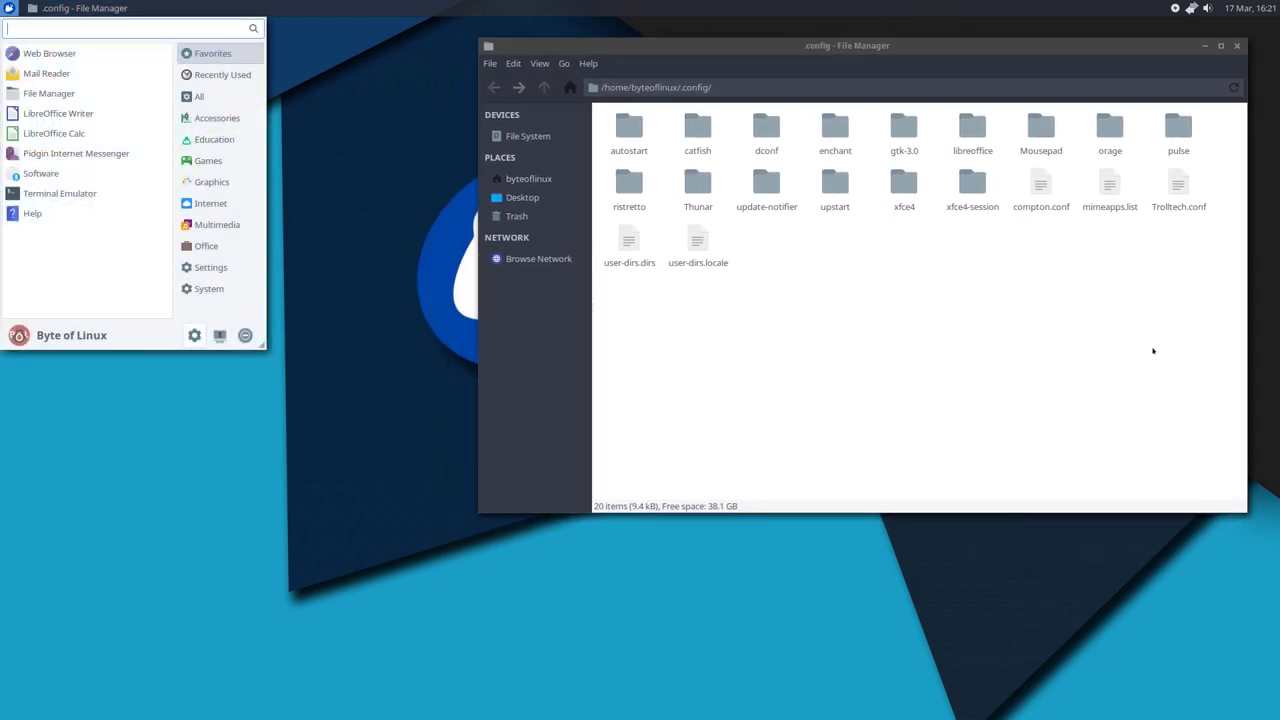
type("task")
key("Return")
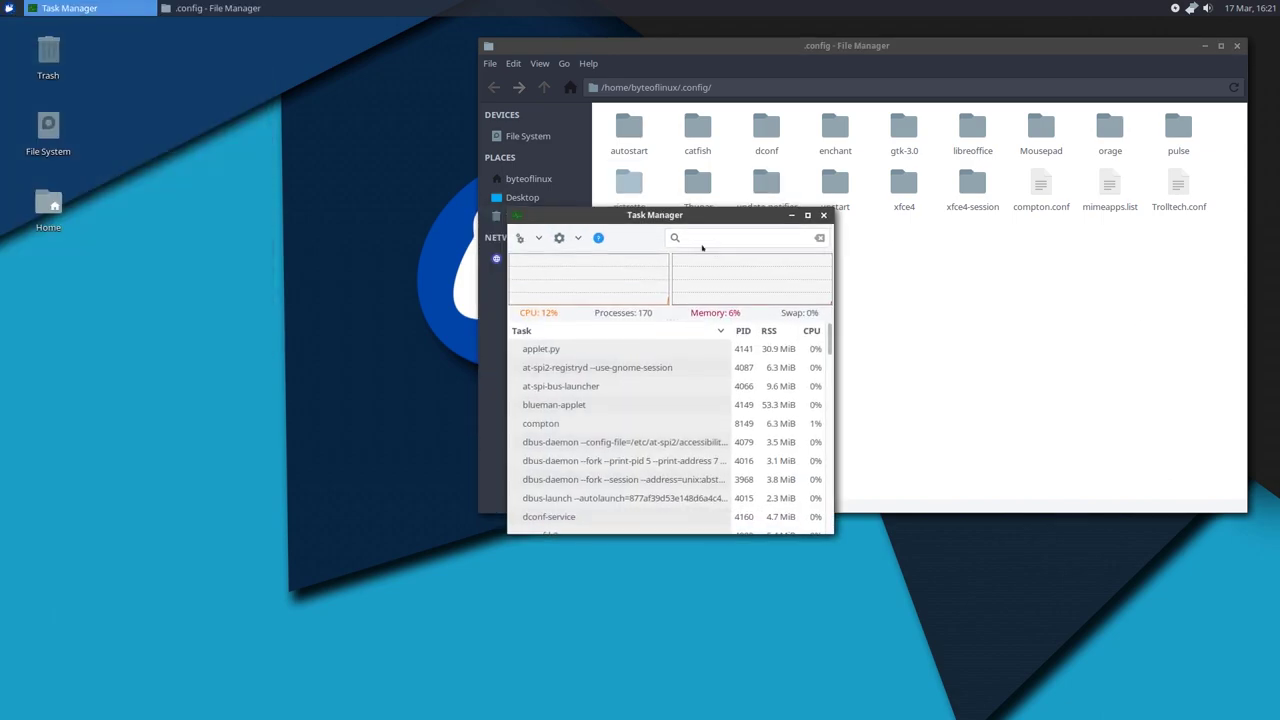
type("compton")
left_click(671, 349)
right_click(671, 349)
left_click(700, 397)
left_click(806, 438)
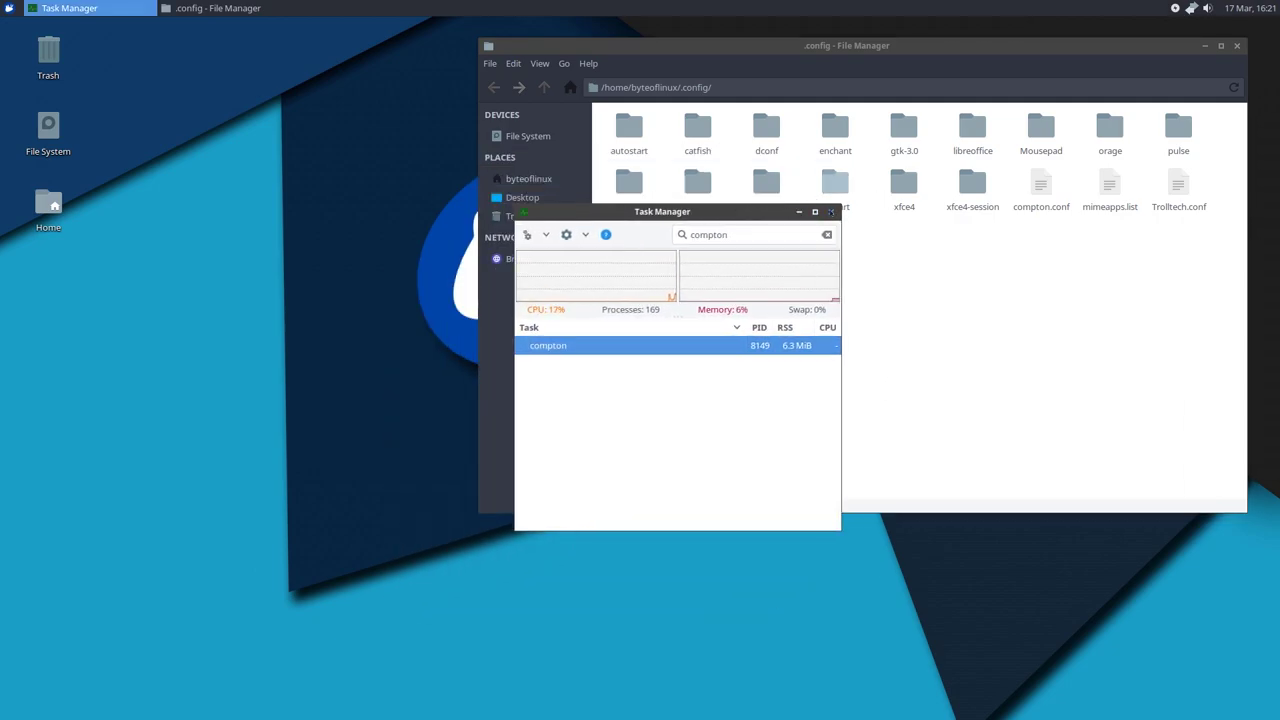
left_click(830, 211)
- Run compton again from the application menu's search
left_click(9, 8)
type("compton")
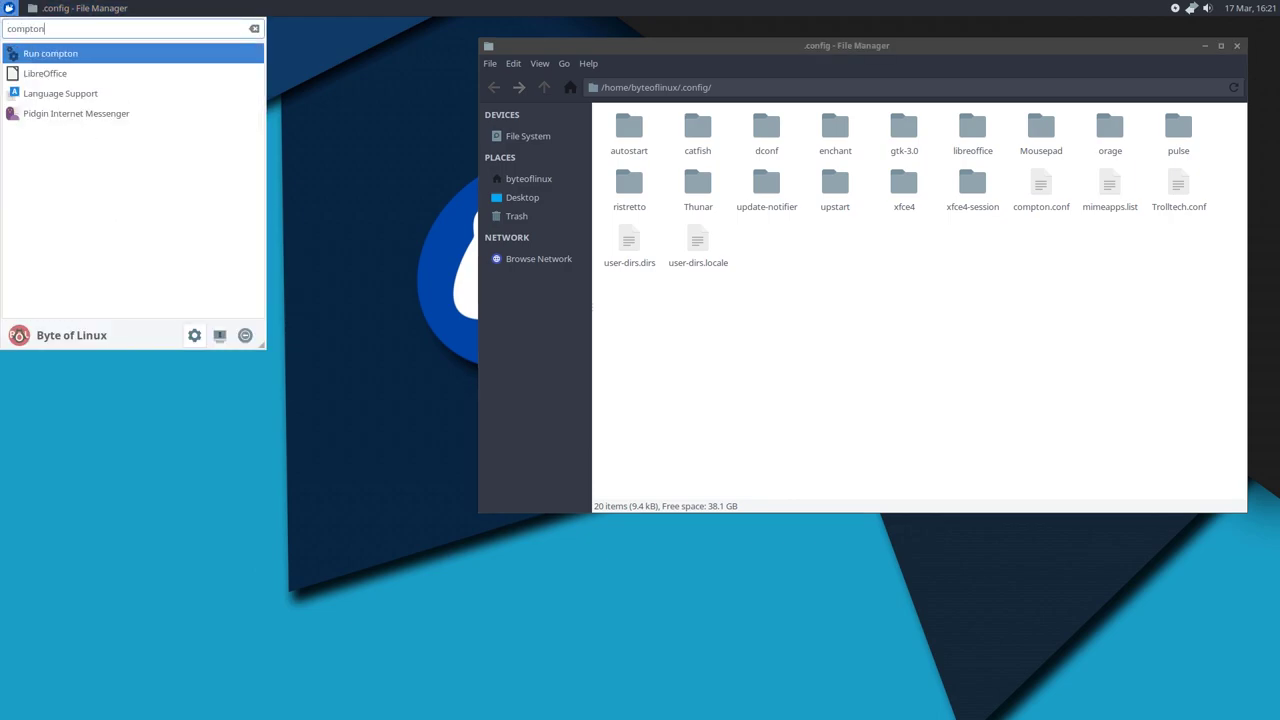
key("Return")
- Test the new compositing effects by toggling the application menu and moving and minimizing the file manager window
key("super")
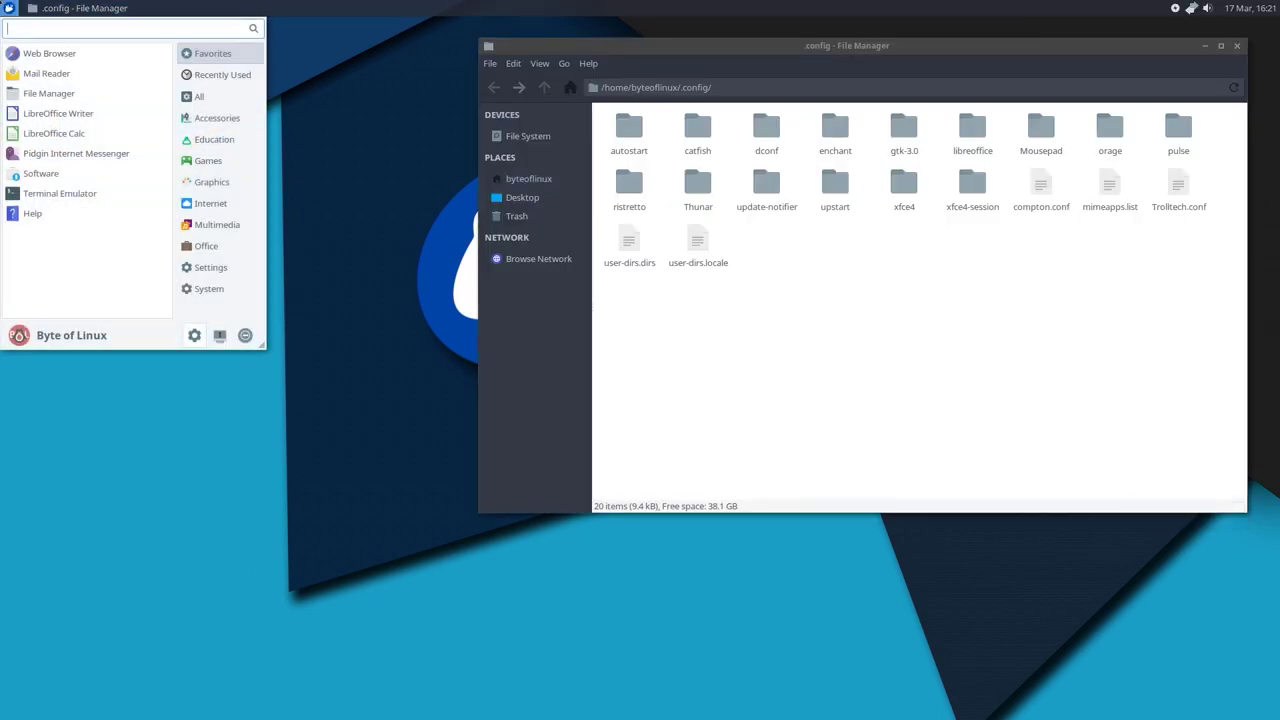
key("super")
key("super")
left_click(591, 77)
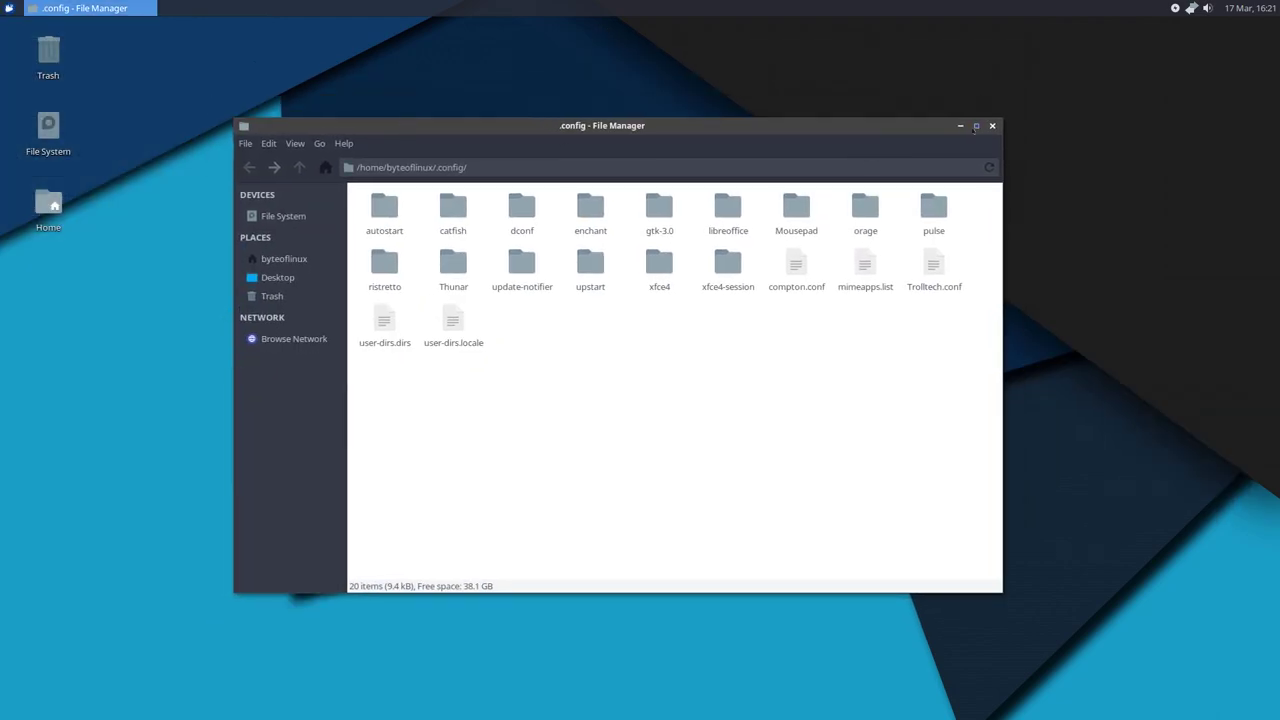
left_click(960, 126)
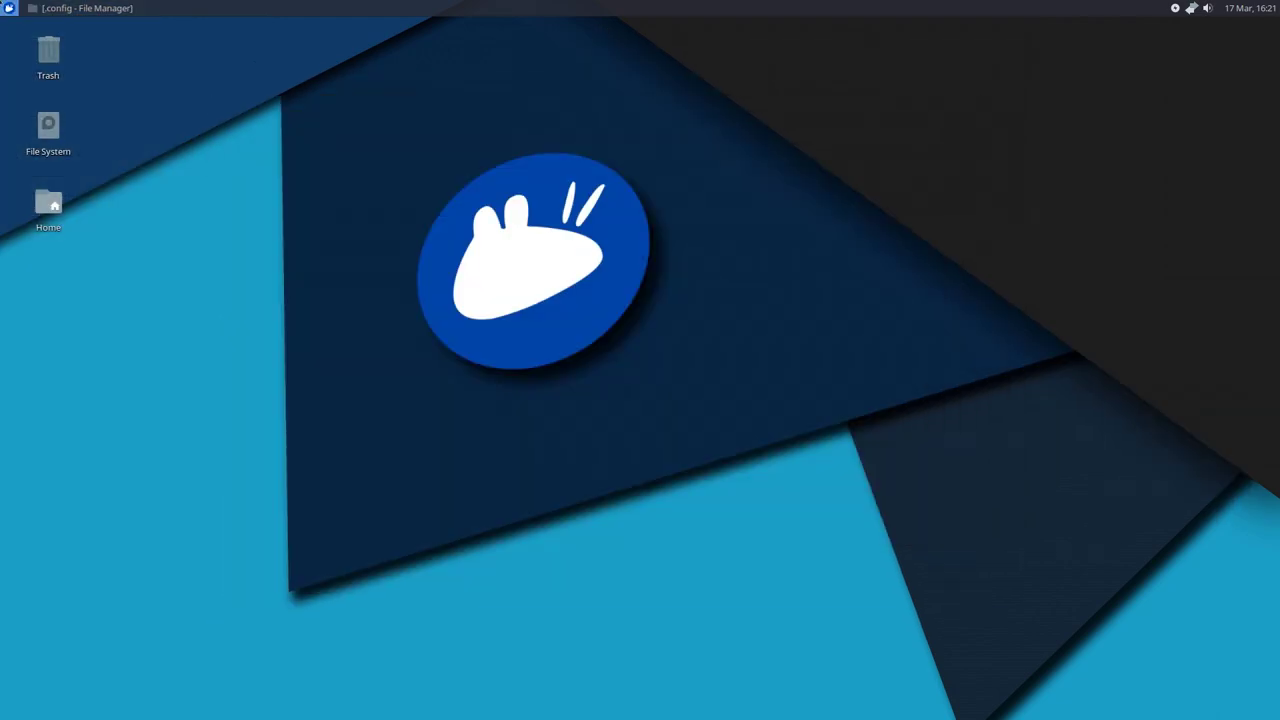
left_click(9, 8)
left_click(9, 8)
key("super")
key("super")
- Open compton.conf from the home folder's .config folder in a new file manager window and maximize the editor
left_click(46, 128)
double_click(46, 128)
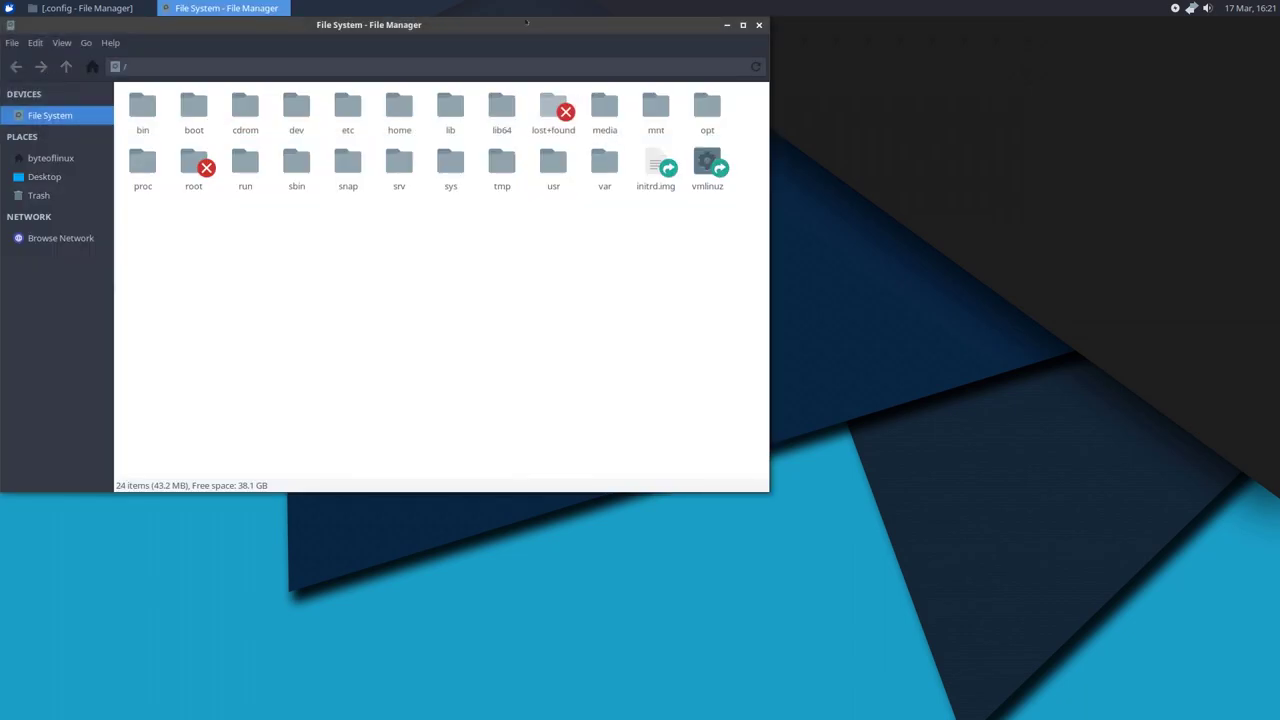
left_click_drag(530, 14, 627, 84)
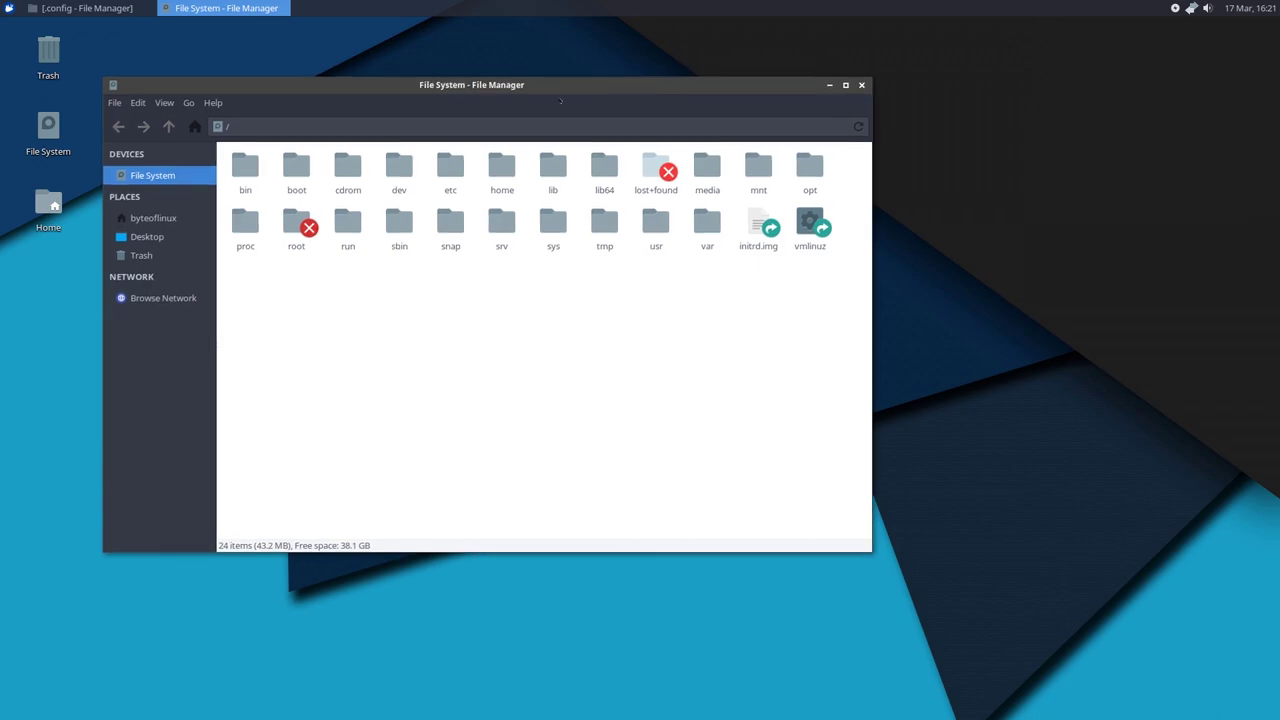
key("alt+Home")
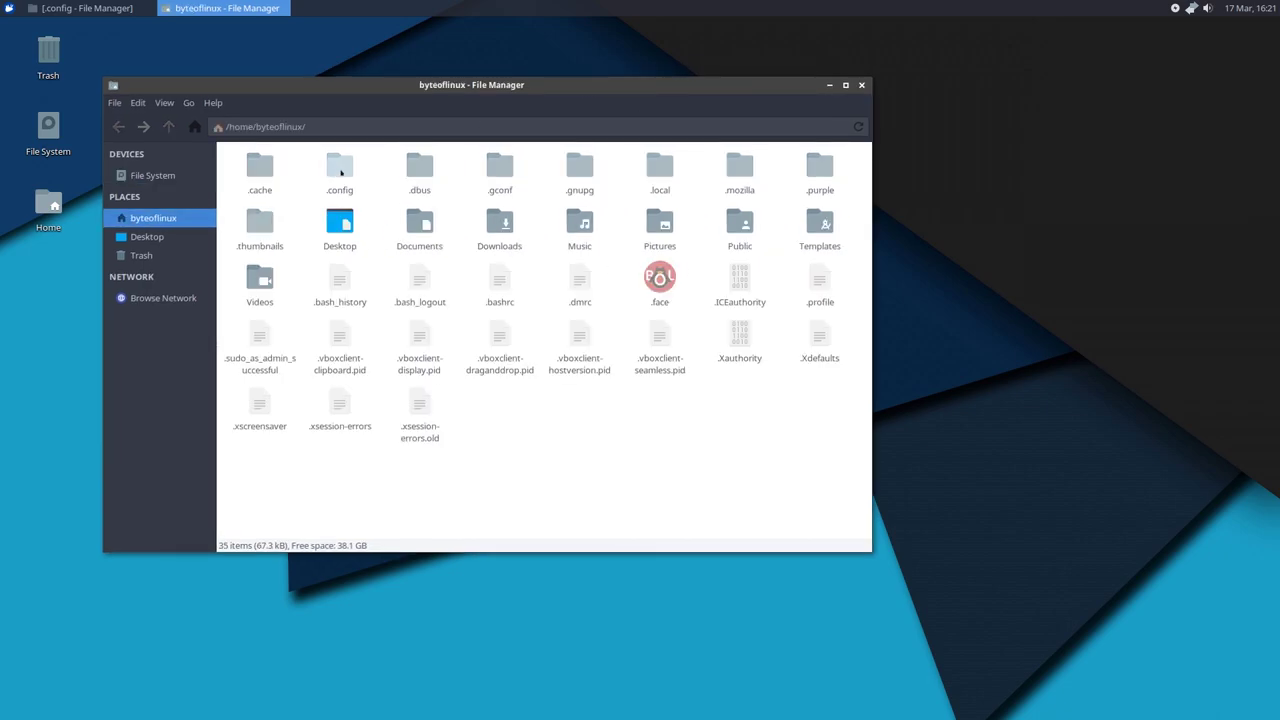
left_click(341, 172)
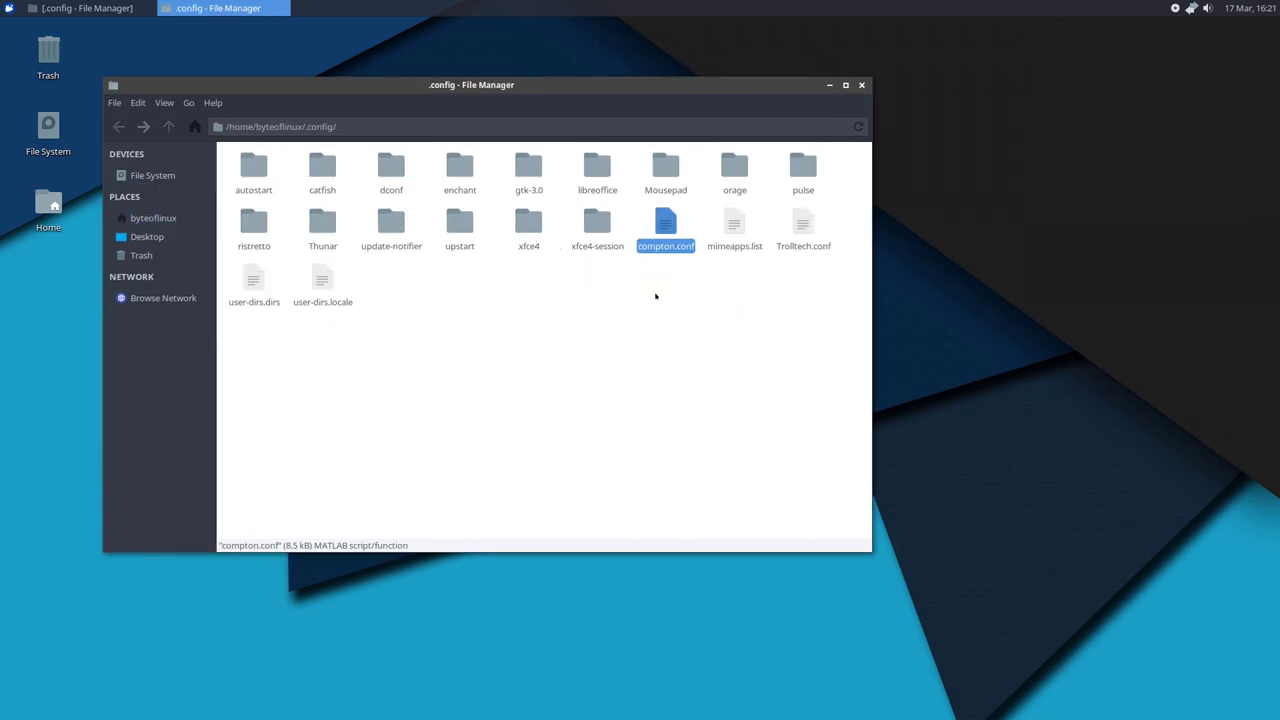
double_click(665, 225)
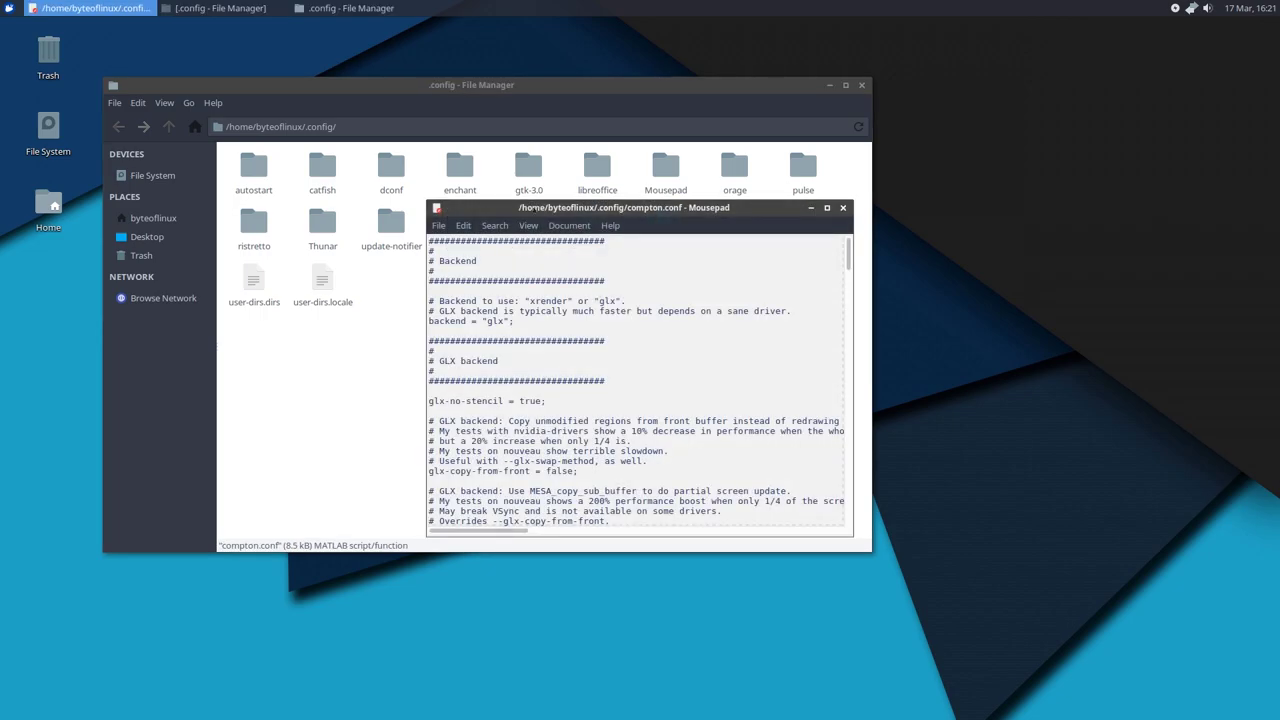
key("super+KP_Home")
left_click(613, 25)
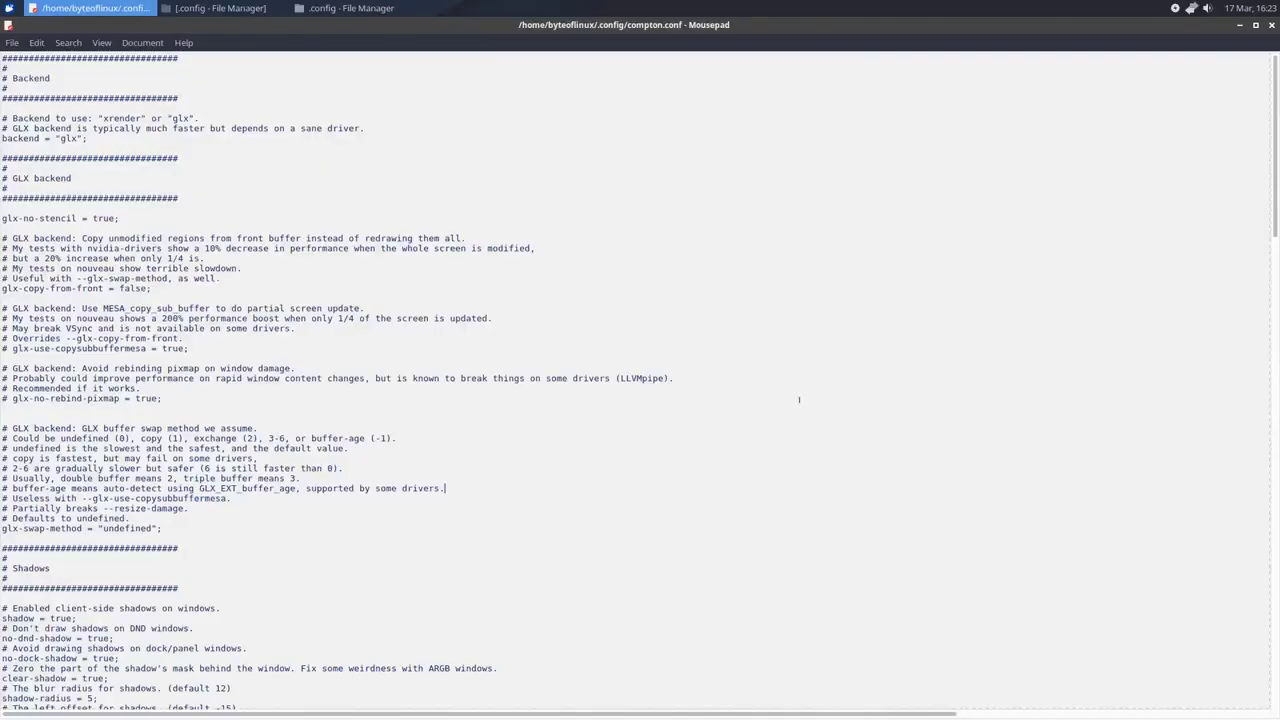
- Examine the Backend and GLX backend settings in compton.conf and continue to the Shadows section
left_click_drag(3, 78, 84, 118)
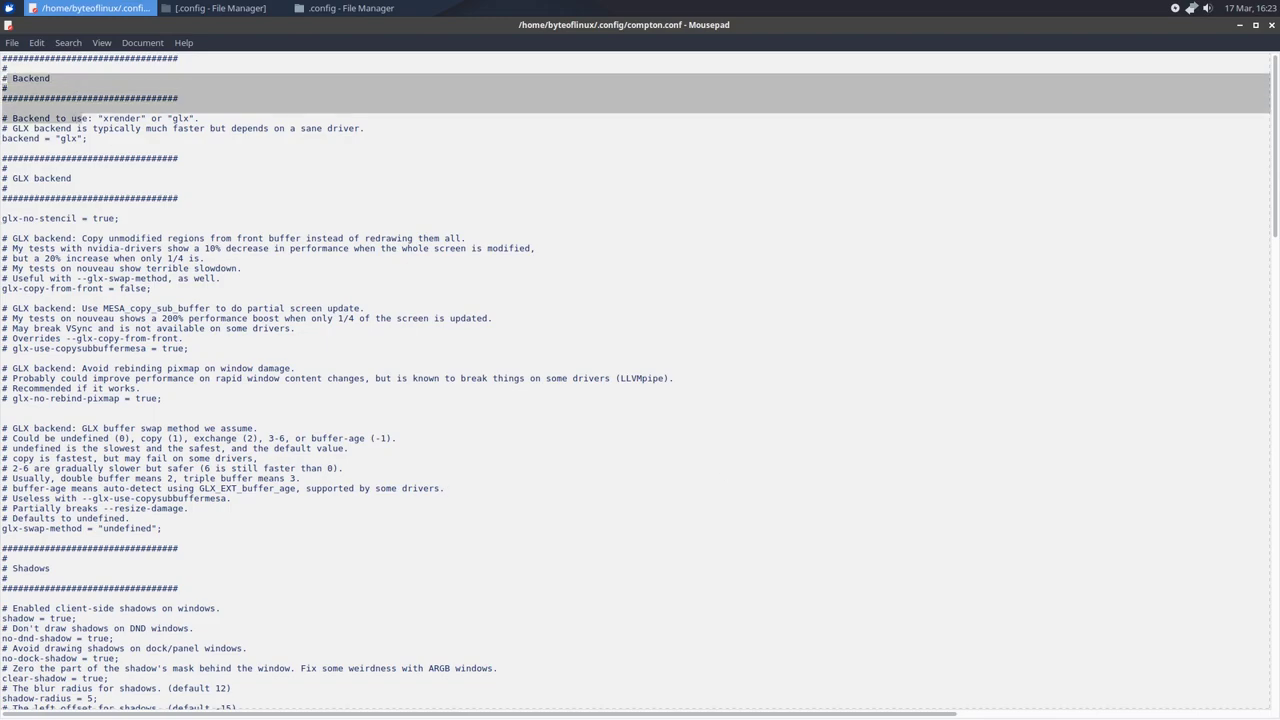
left_click(20, 136)
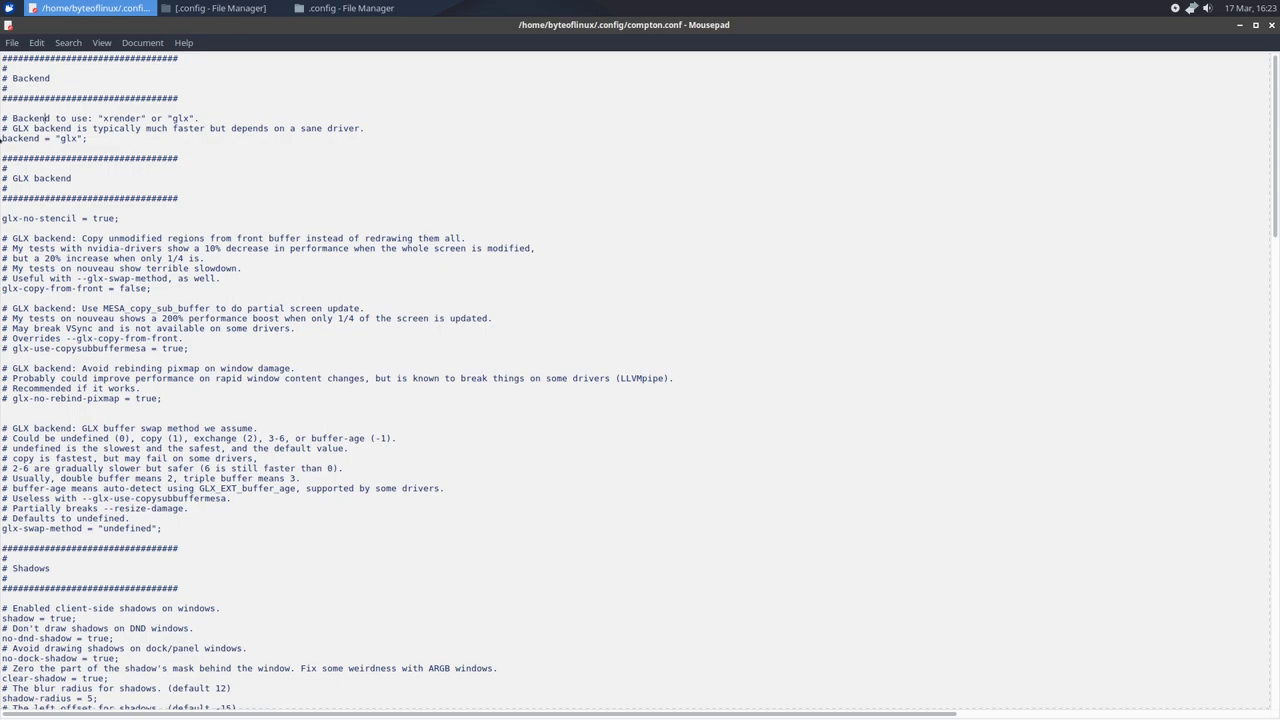
left_click_drag(56, 138, 146, 118)
left_click(149, 162)
scroll(160, 210, "down", 7)
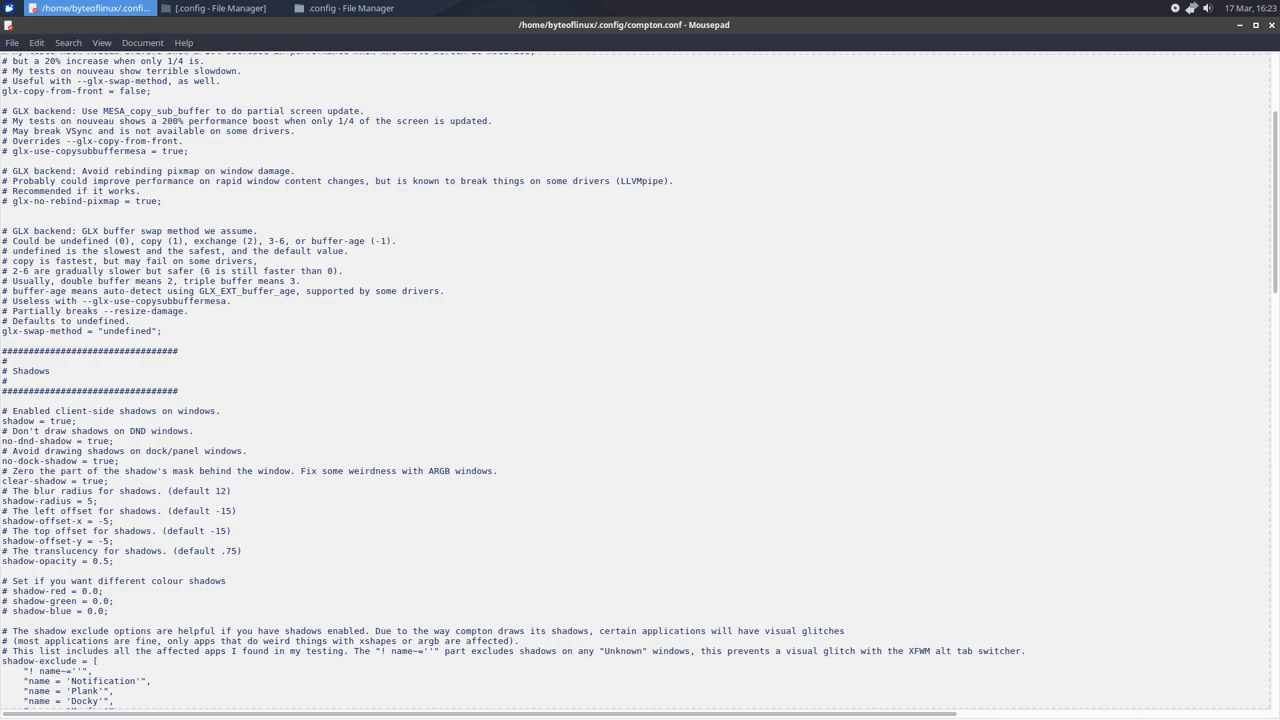
- Re-examine the Backend, GLX backend and Shadows sections of compton.conf, and look at the window shadow with the editor briefly unmaximized
scroll(855, 390, "up", 7)
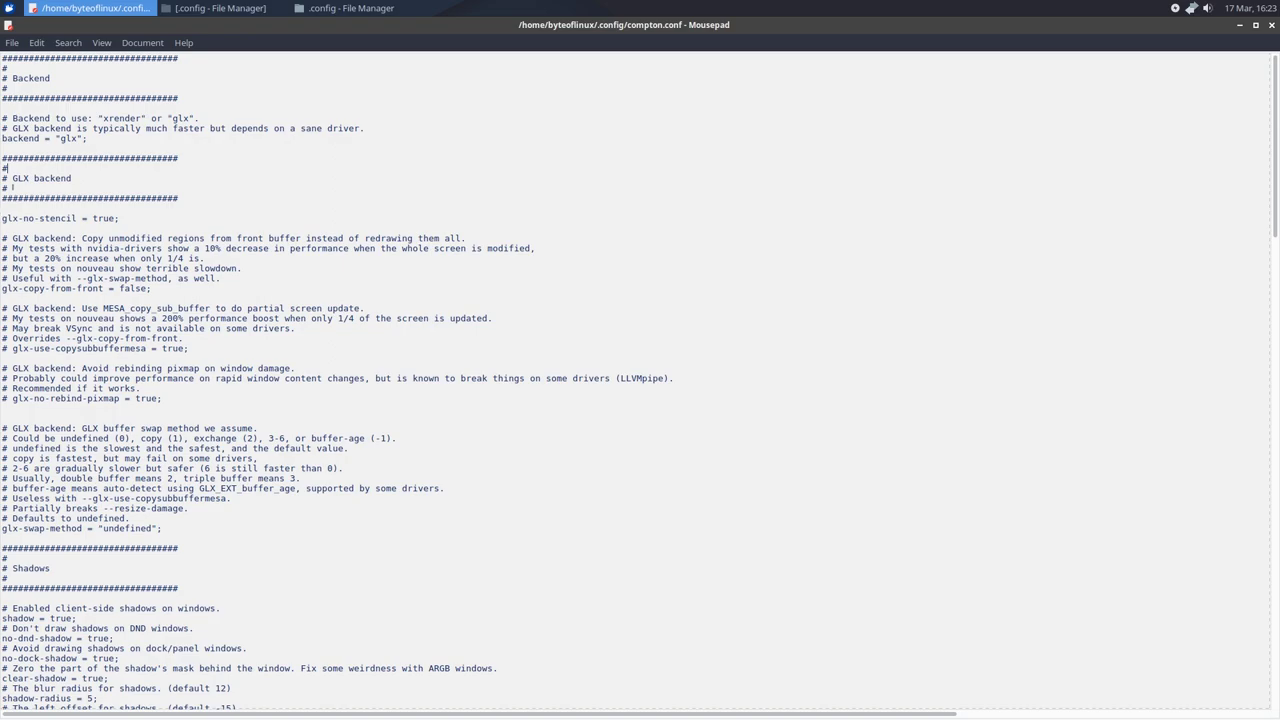
left_click_drag(2, 178, 137, 398)
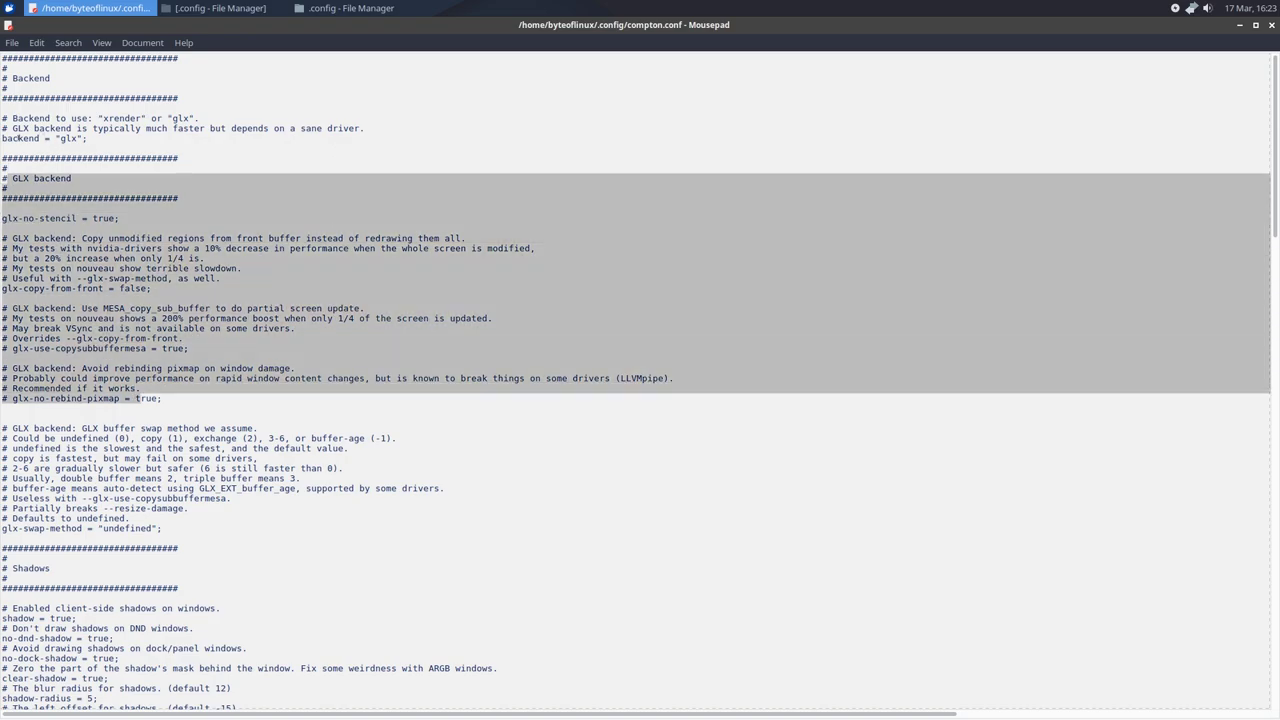
left_click(40, 142)
scroll(115, 153, "down", 2)
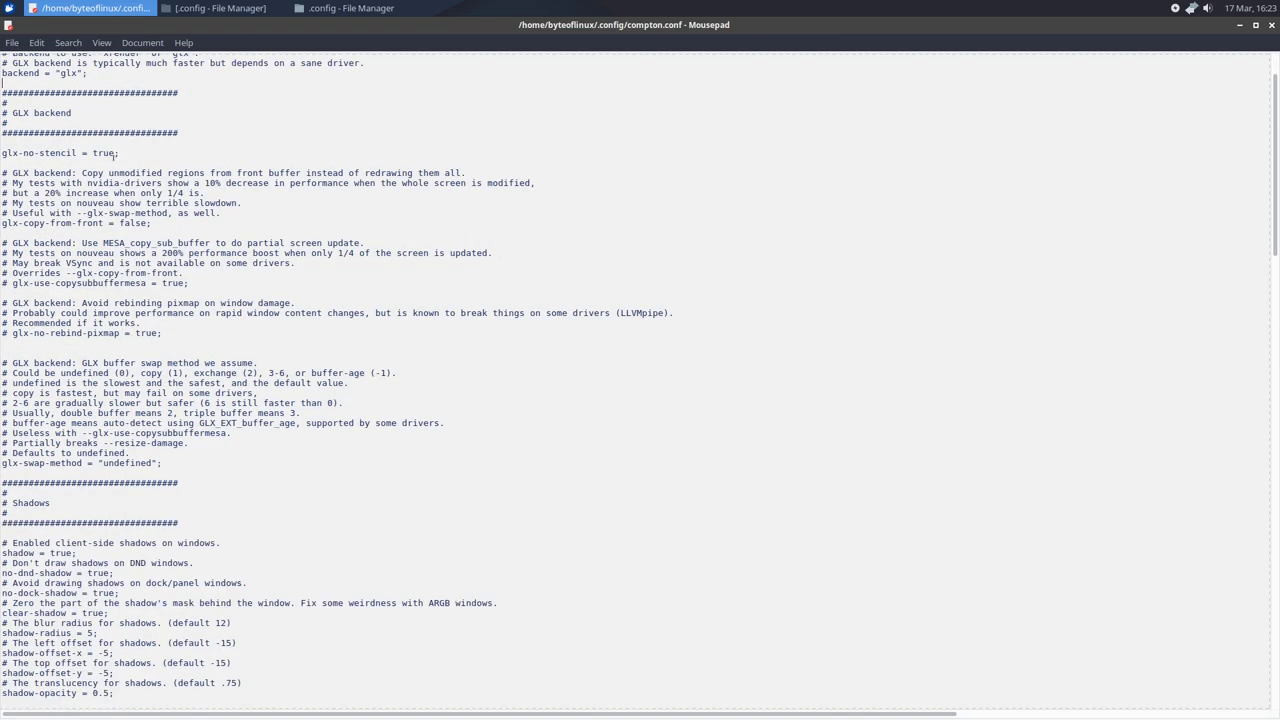
scroll(72, 292, "down", 7)
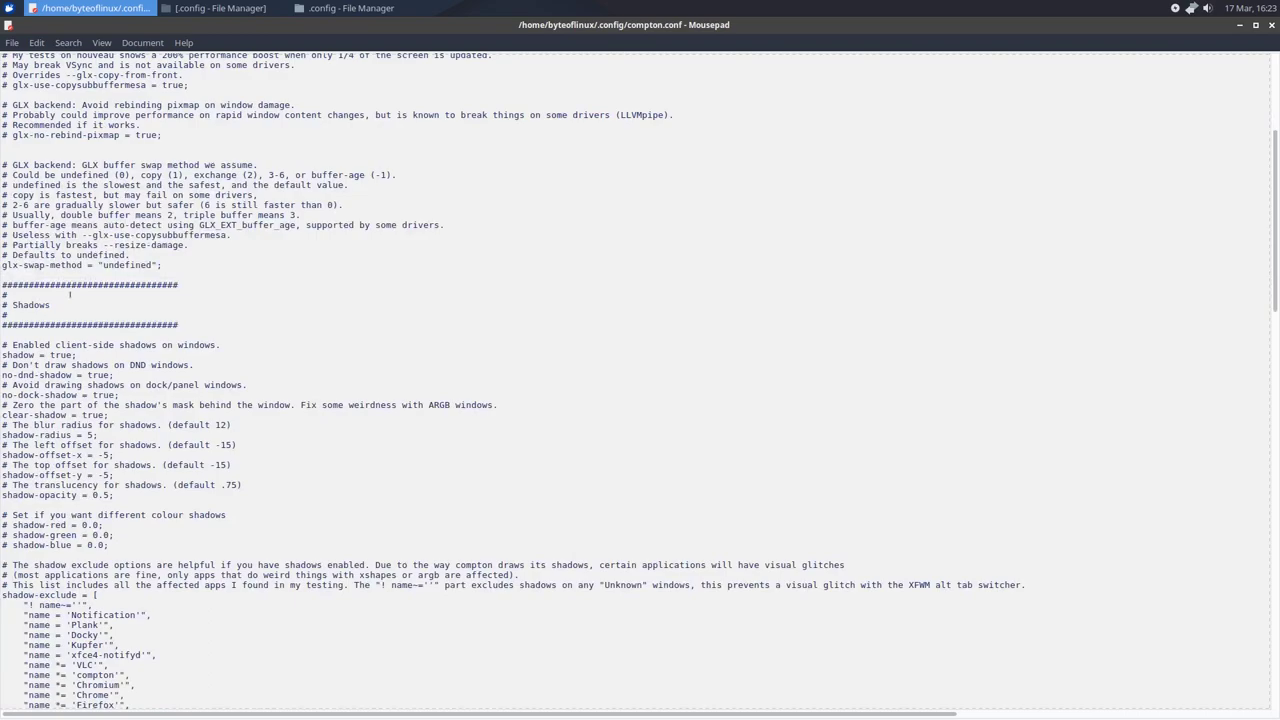
scroll(72, 294, "down", 4)
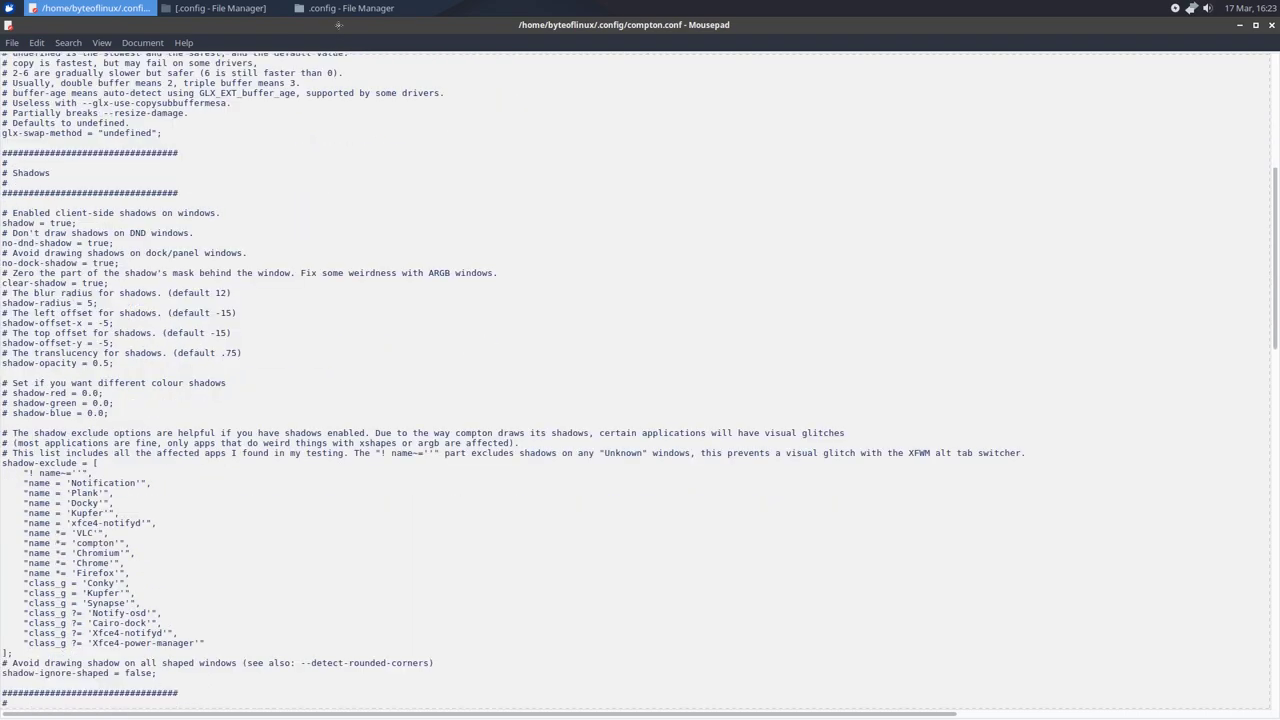
left_click_drag(337, 27, 478, 118)
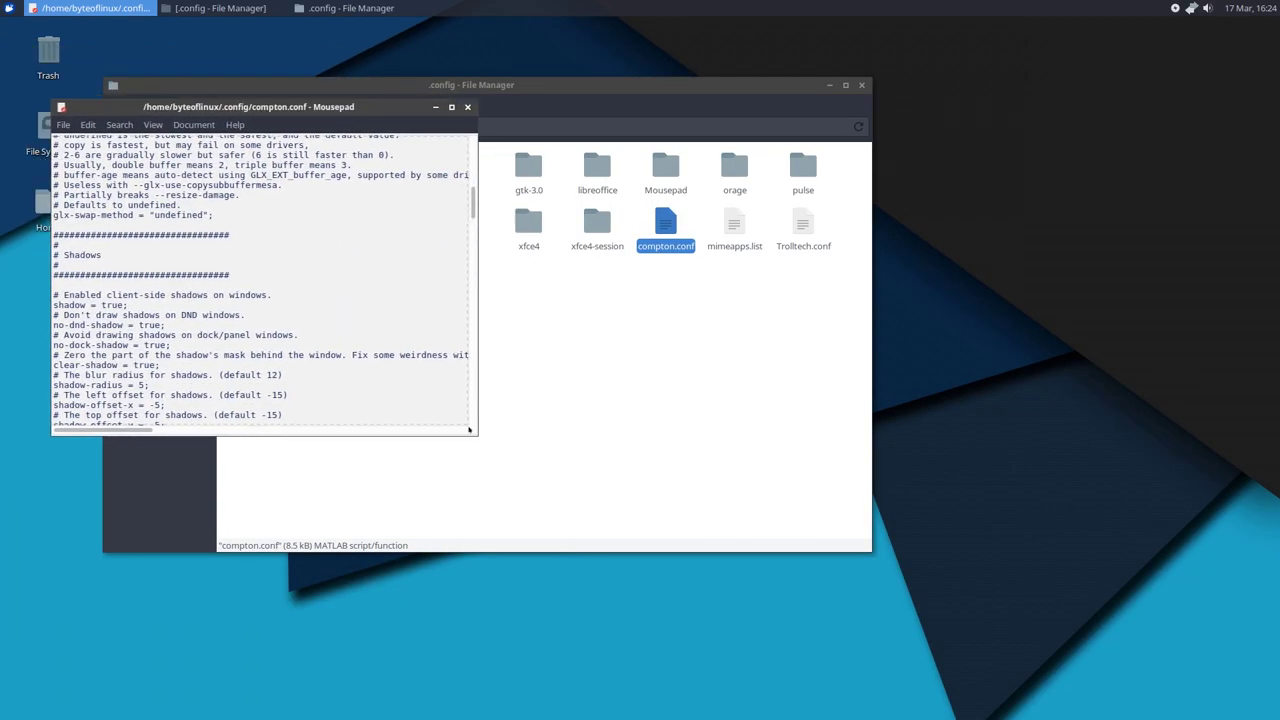
double_click(190, 106)
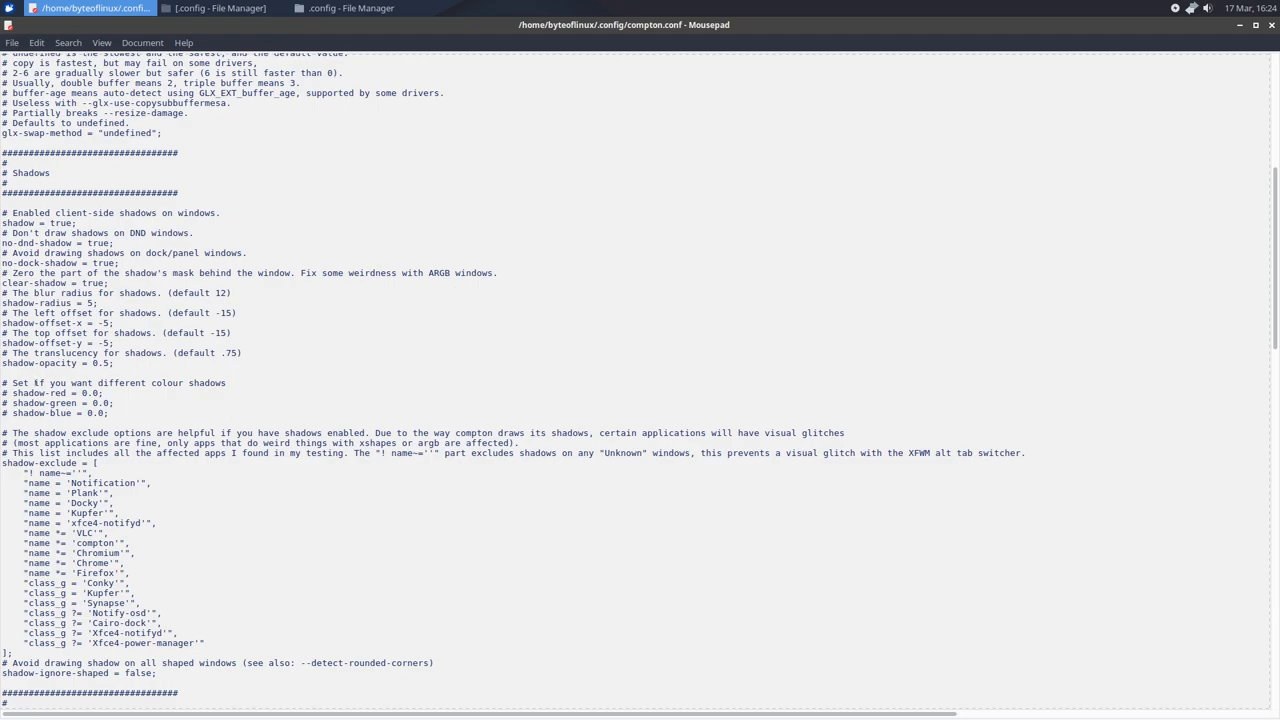
- Uncomment shadow-red in the Shadows section of compton.conf, set it to 5.0, and save the file
left_click_drag(2, 375, 126, 383)
left_click(78, 415)
key("BackSpace")
key("BackSpace")
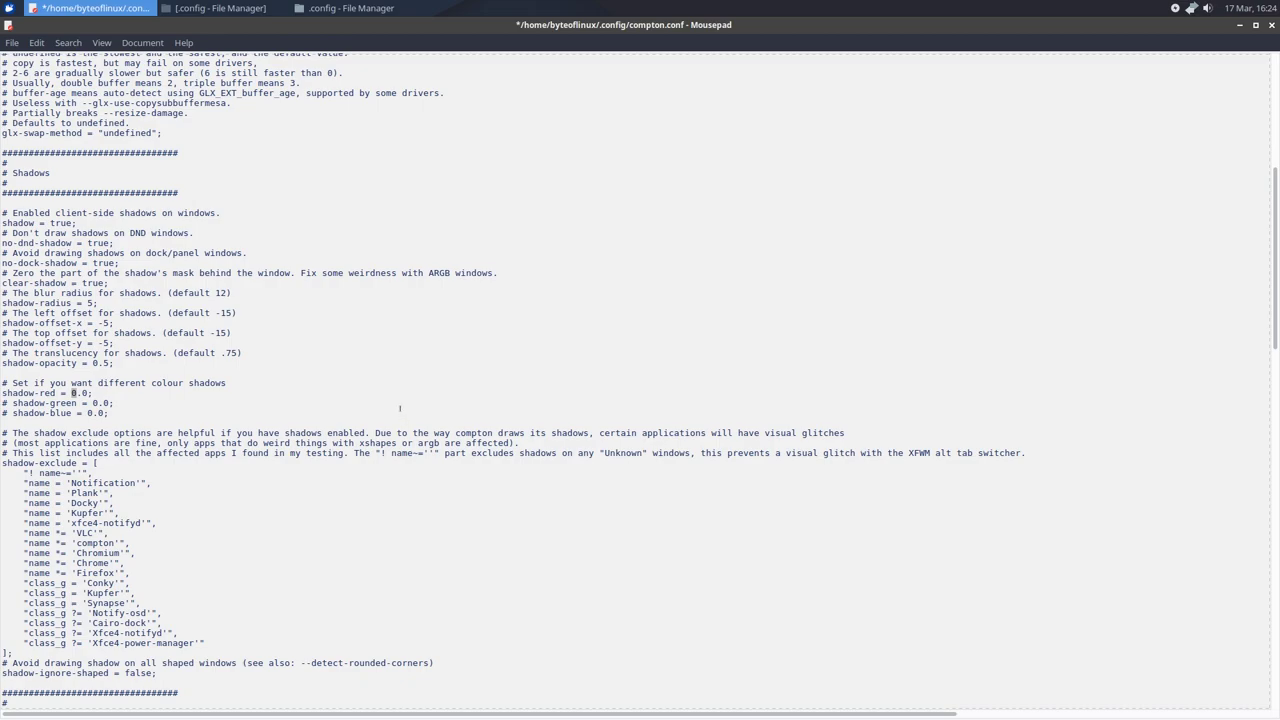
type("5")
key("ctrl+s")
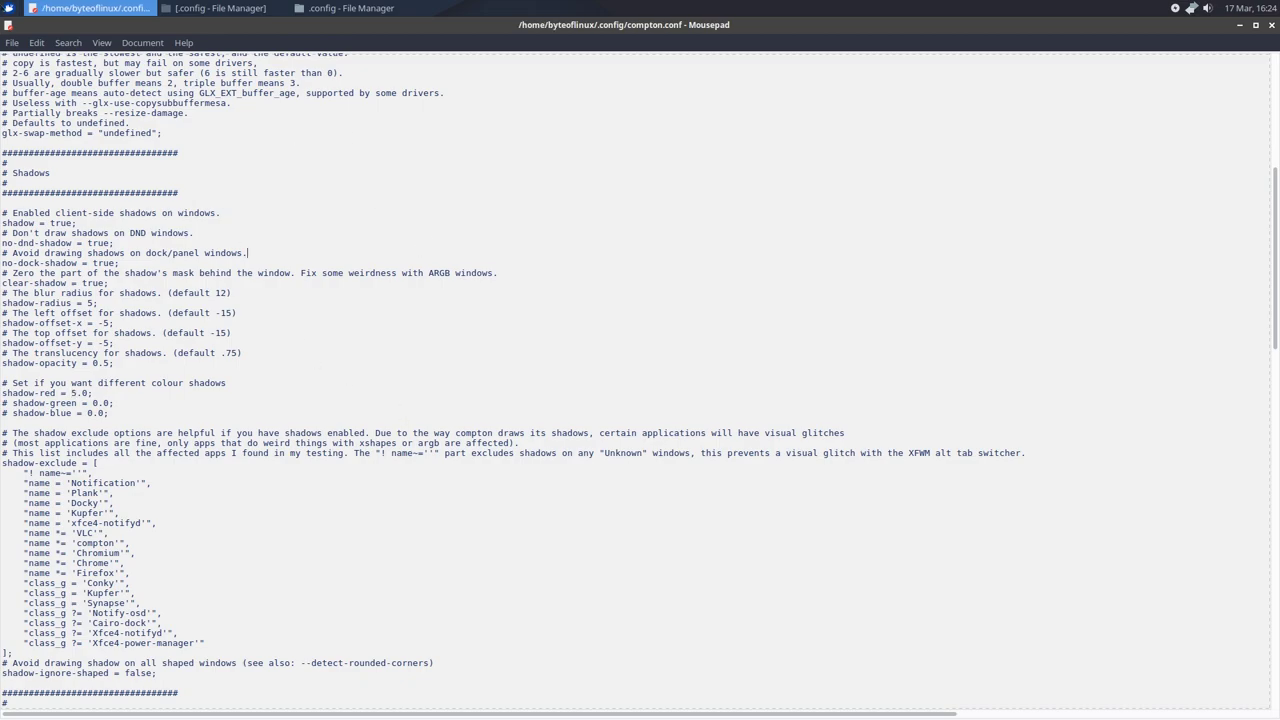
- Open Task Manager by searching the application menu for "task" and terminate the compton process
left_click(9, 8)
left_click(247, 253)
key("super")
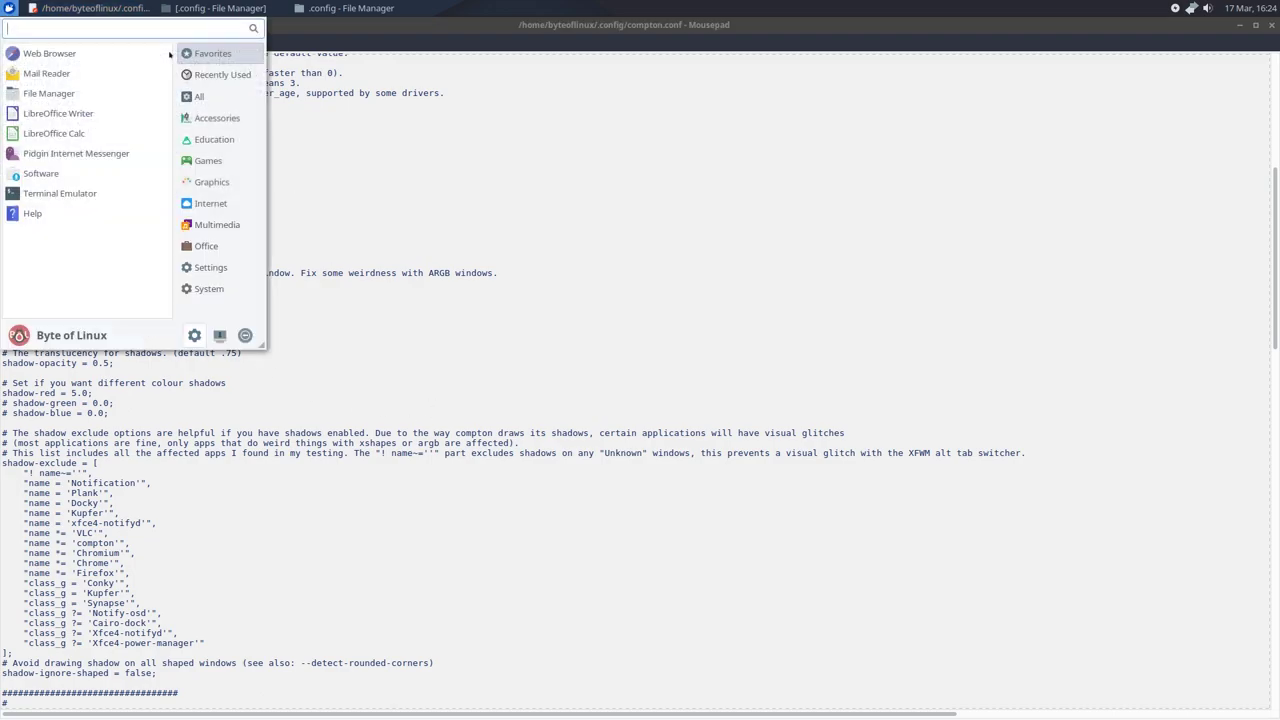
type("task")
key("Return")
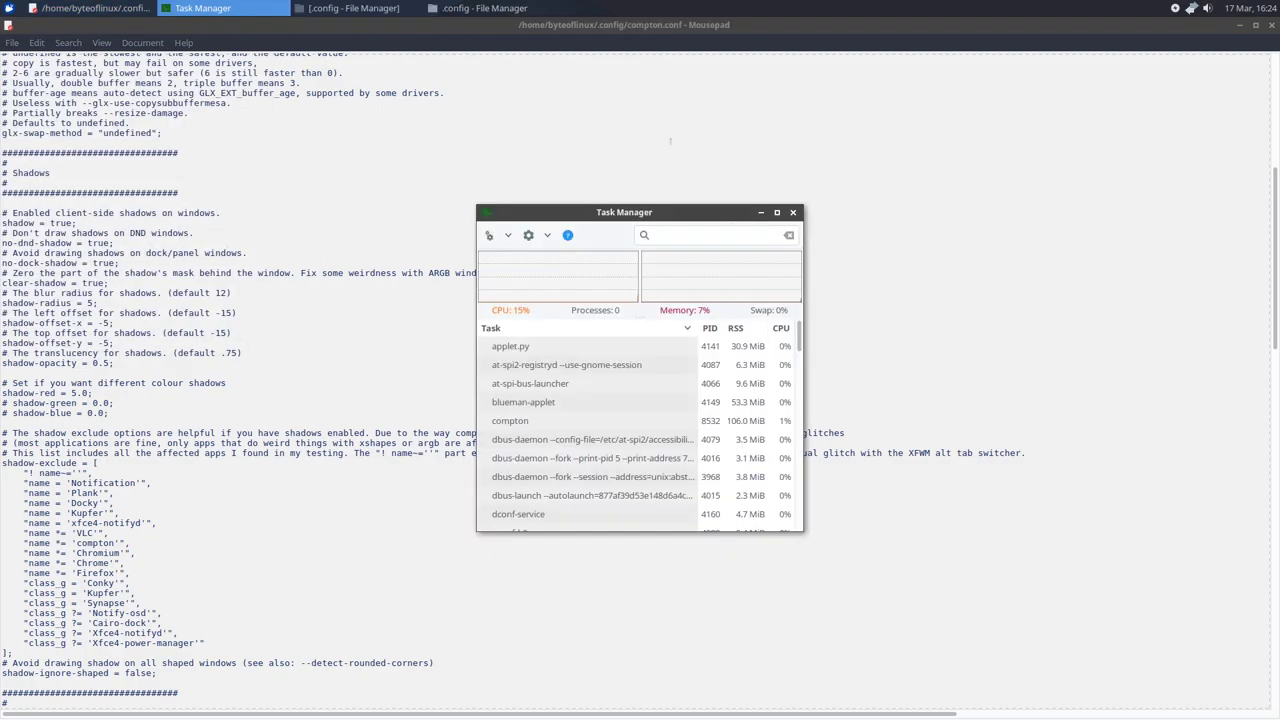
left_click(695, 226)
left_click(603, 420)
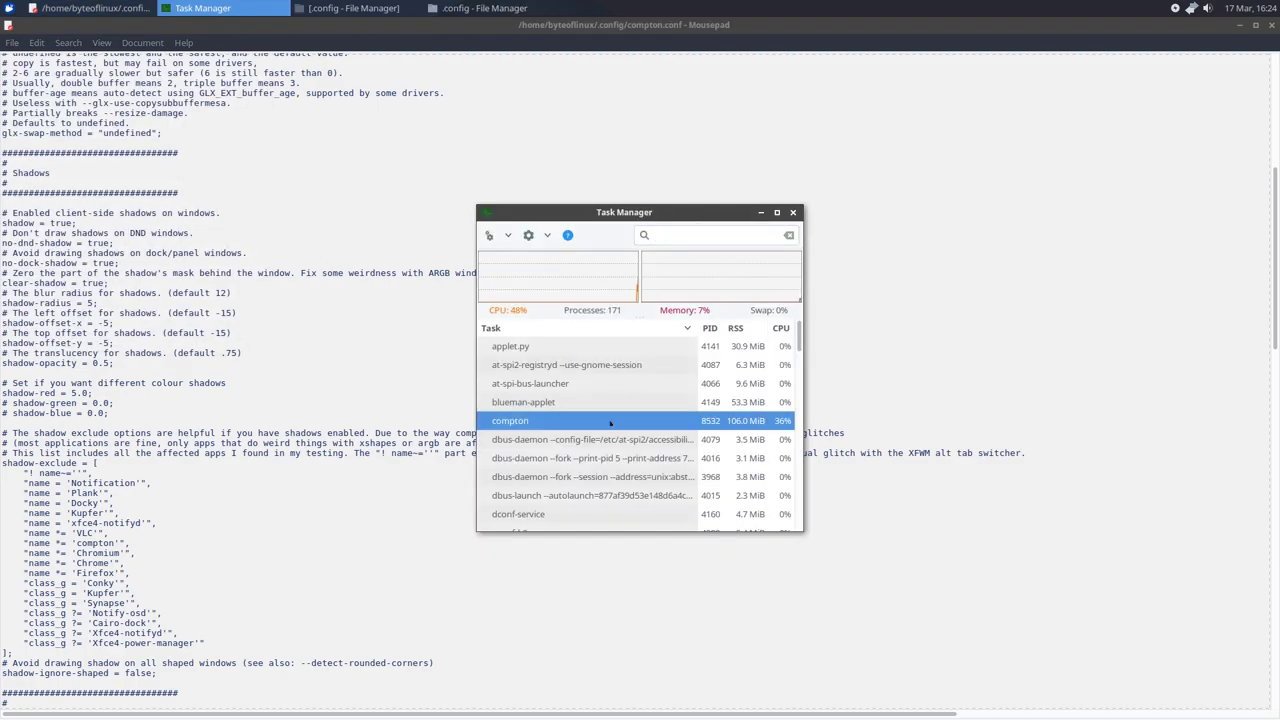
right_click(608, 421)
left_click(640, 466)
left_click(737, 515)
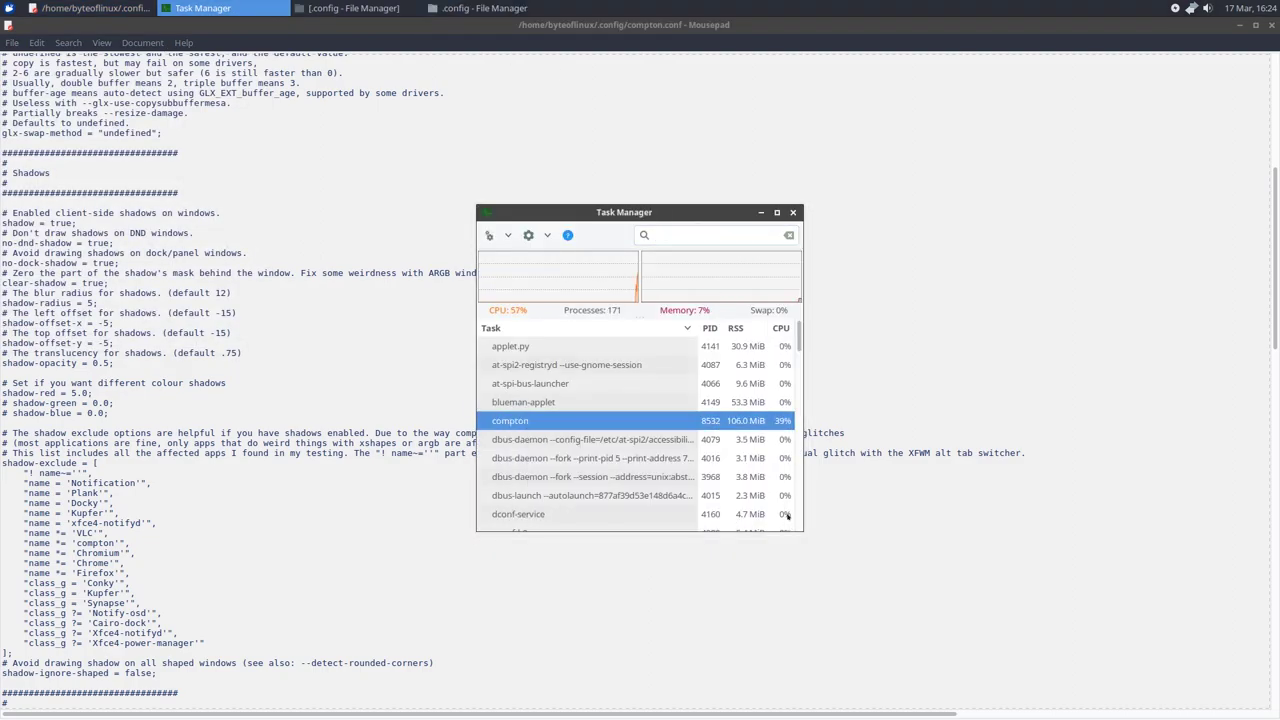
- Run compton again through the Application Finder so it loads the saved configuration
key("alt+Tab")
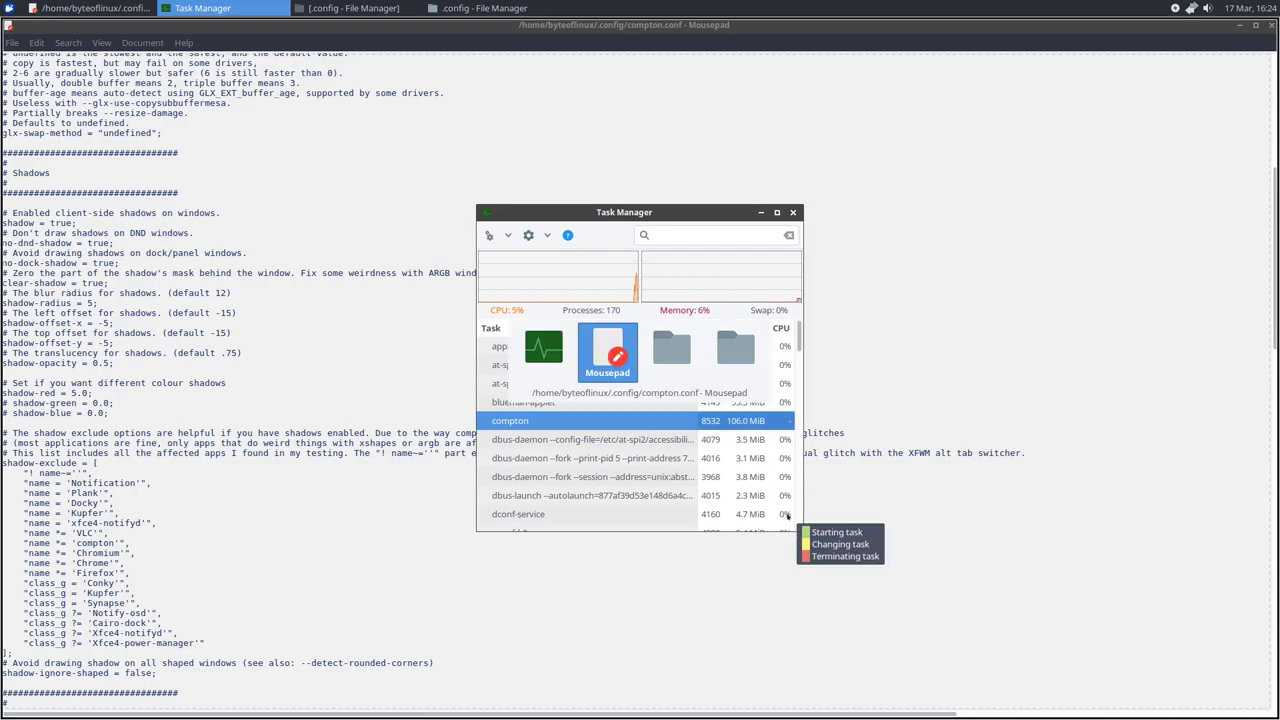
key("alt+F2")
type("compton")
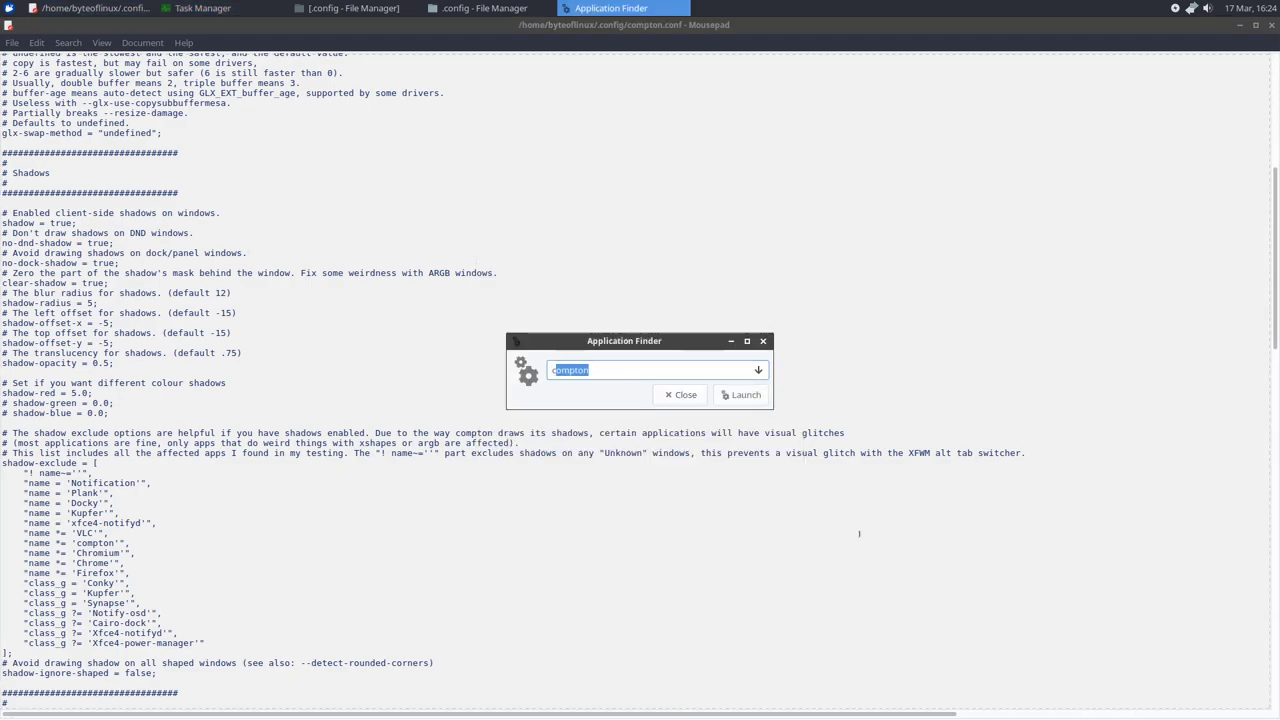
key("Return")
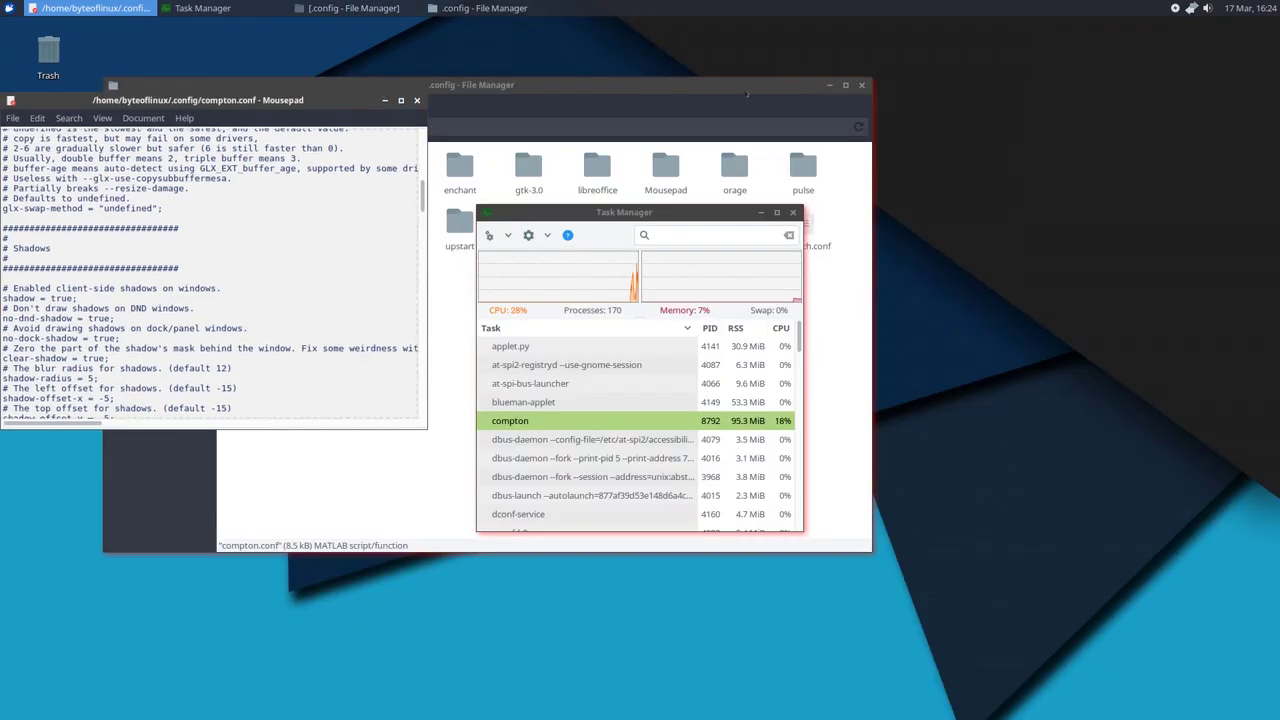
- Inspect the coloured shadows around the unmaximized file manager and editor windows by moving them, and maximize the editor again
left_click(813, 122)
left_click_drag(813, 122, 870, 141)
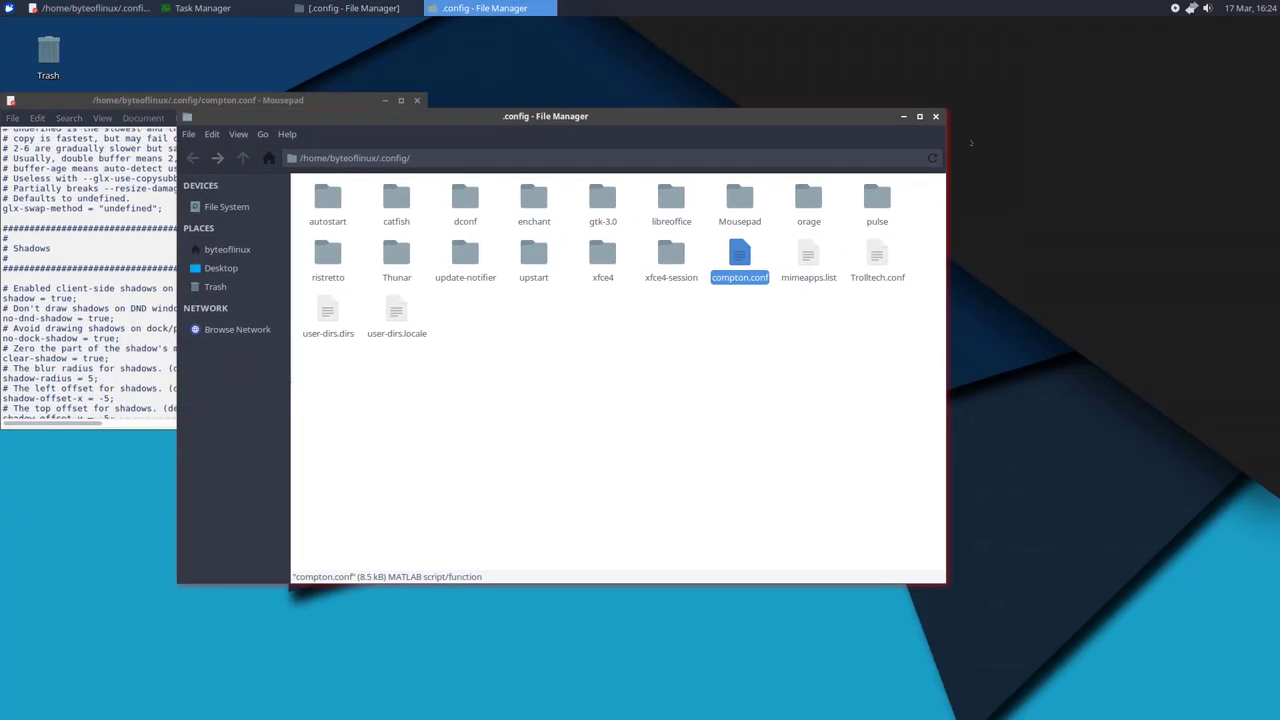
left_click(960, 572)
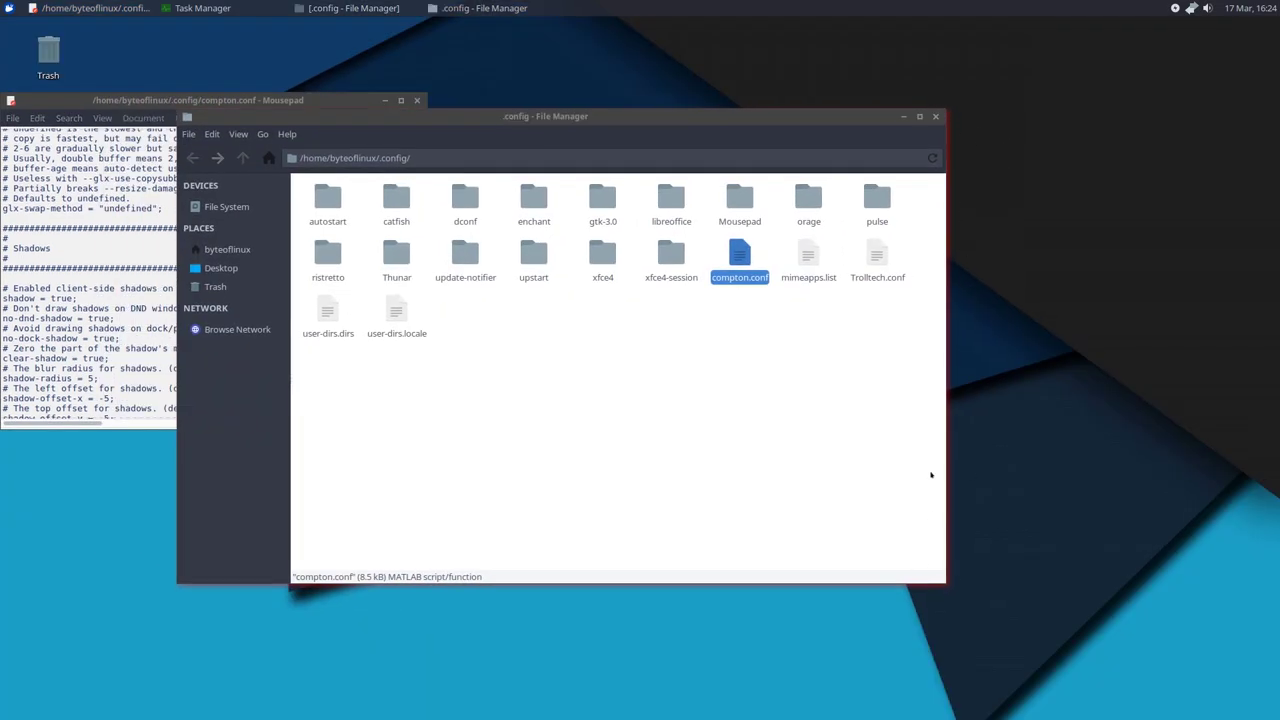
left_click_drag(290, 148, 384, 138)
left_click_drag(200, 100, 247, 110)
left_click_drag(345, 125, 530, 252)
double_click(530, 252)
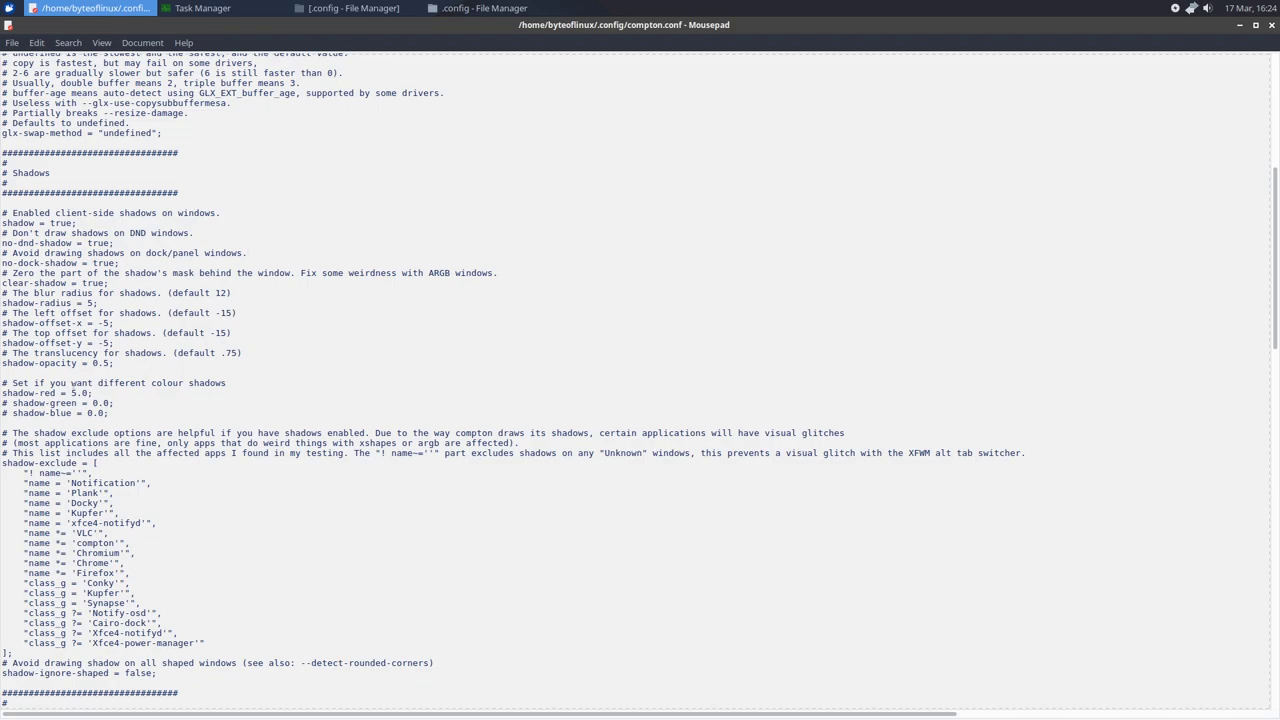
- Set shadow-red back to 0.0 and comment the line out again in compton.conf
left_click(71, 390)
type("0")
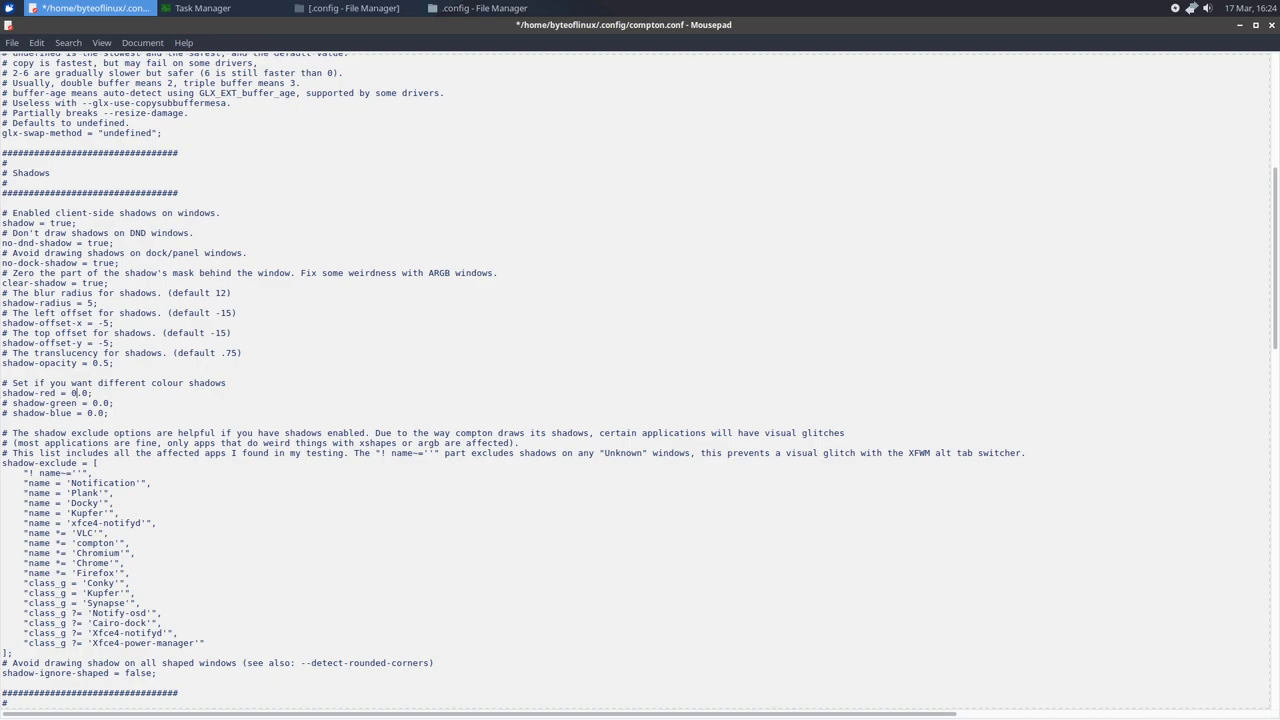
type("#")
- Examine the shadow-exclude list in the Shadows section, from the "! name~=''" entry to the Xfce4-power-manager entry
scroll(158, 503, "down", 8)
scroll(30, 296, "up", 2)
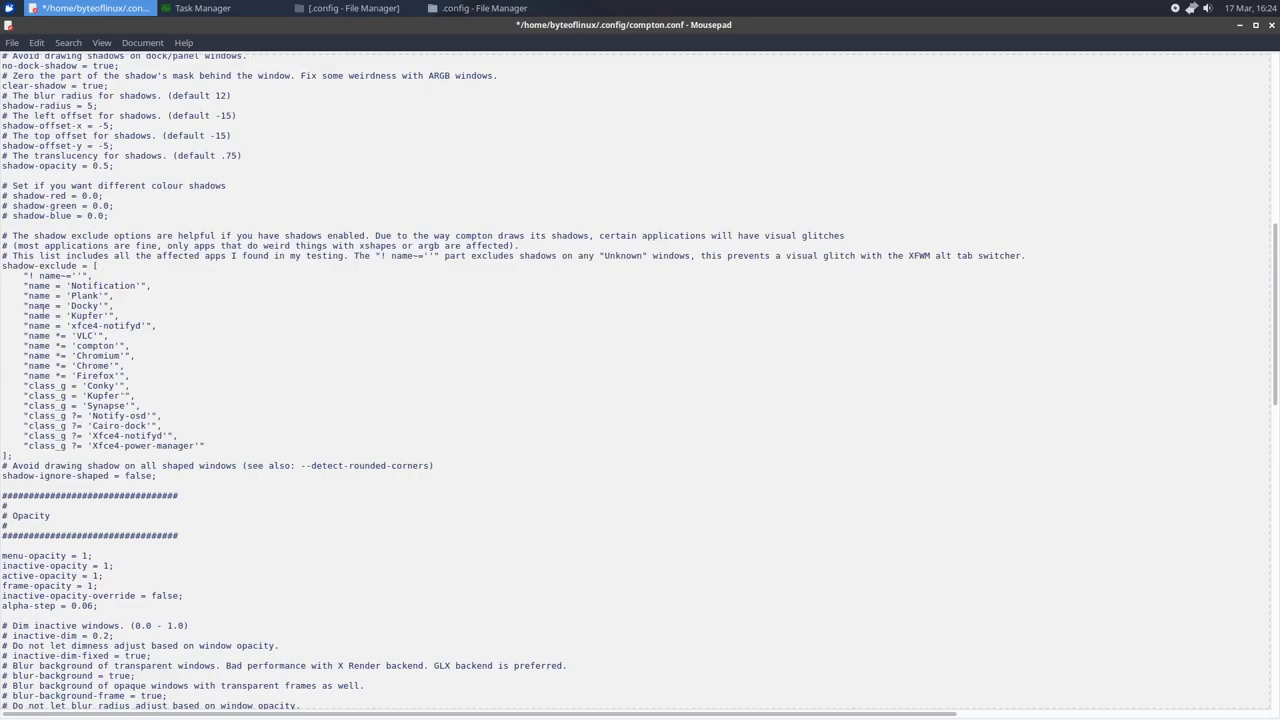
mouse_move(24, 272)
left_mouse_down()
mouse_move(150, 332)
mouse_move(210, 455)
mouse_move(2, 265)
left_mouse_up()
left_click(212, 475)
left_click(57, 328)
left_click_drag(14, 274, 204, 445)
key("Right")
left_click_drag(4, 275, 208, 445)
left_click(208, 445)
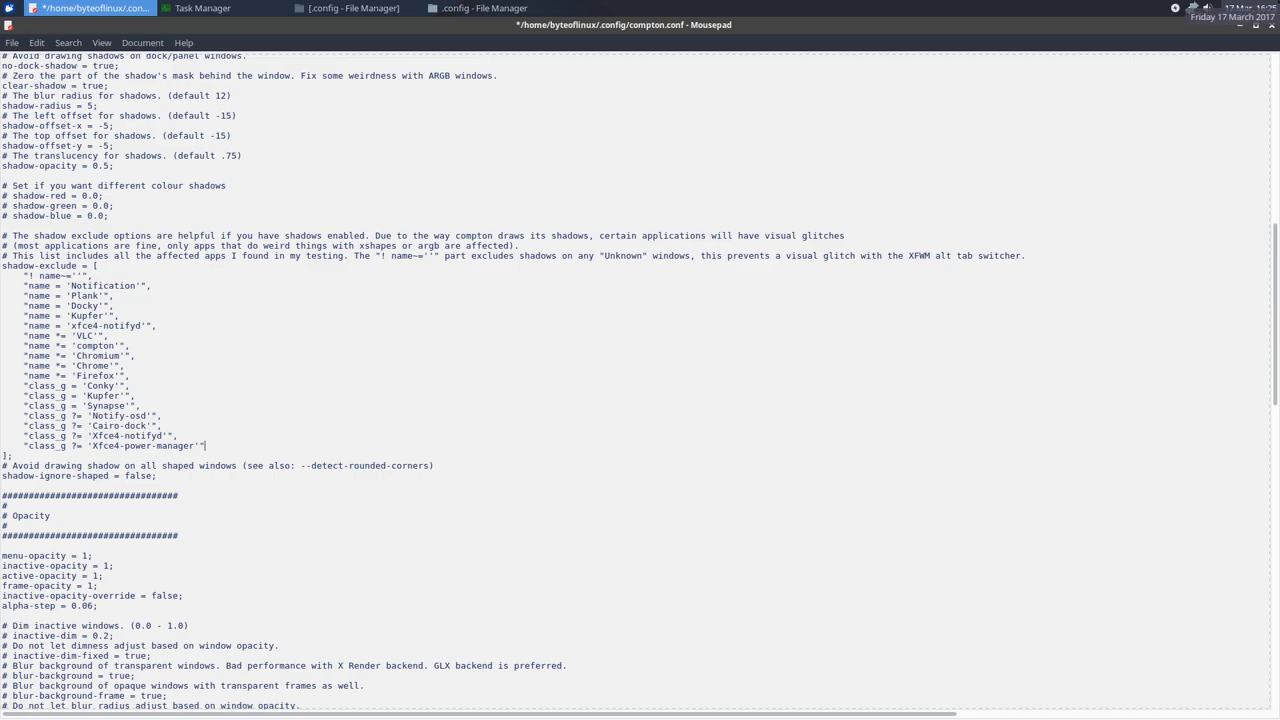
- Check how the panel clock's calendar popup is drawn, and examine the Firefox and Xfce4-power-manager entries in shadow-exclude
left_click(1249, 6)
left_click(1249, 6)
left_click(1249, 5)
left_click(215, 440)
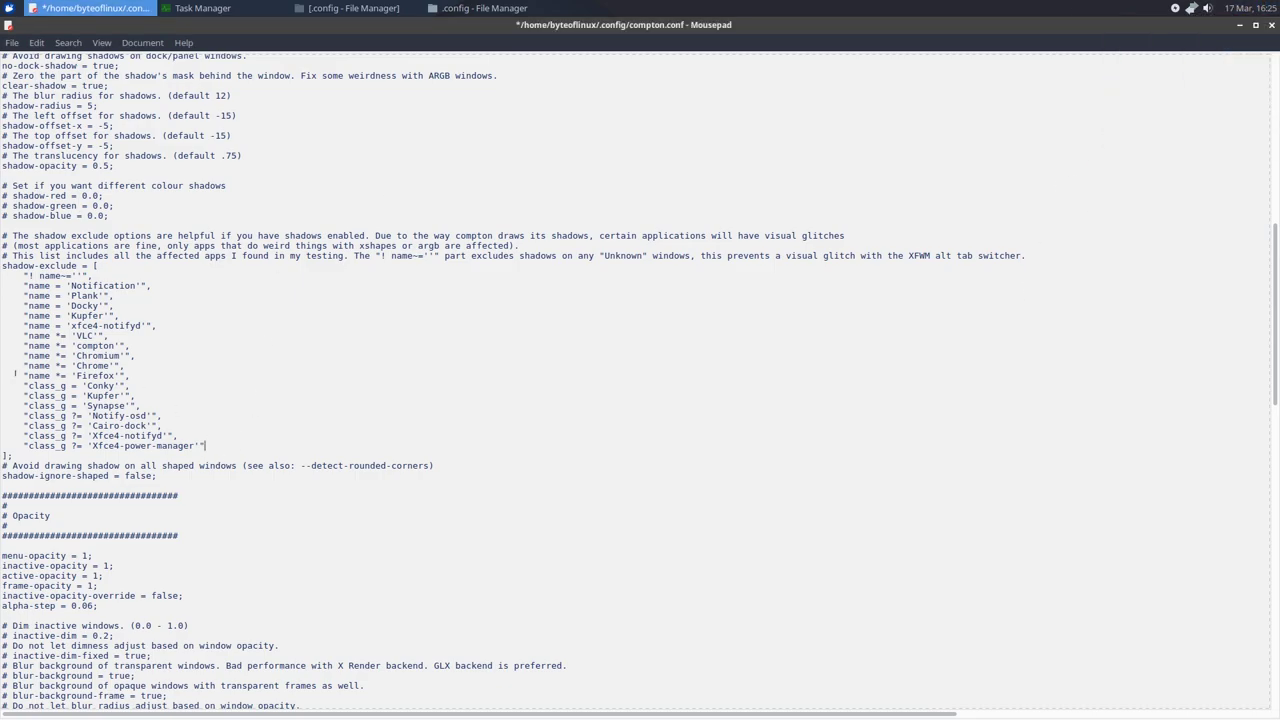
left_click_drag(22, 375, 130, 376)
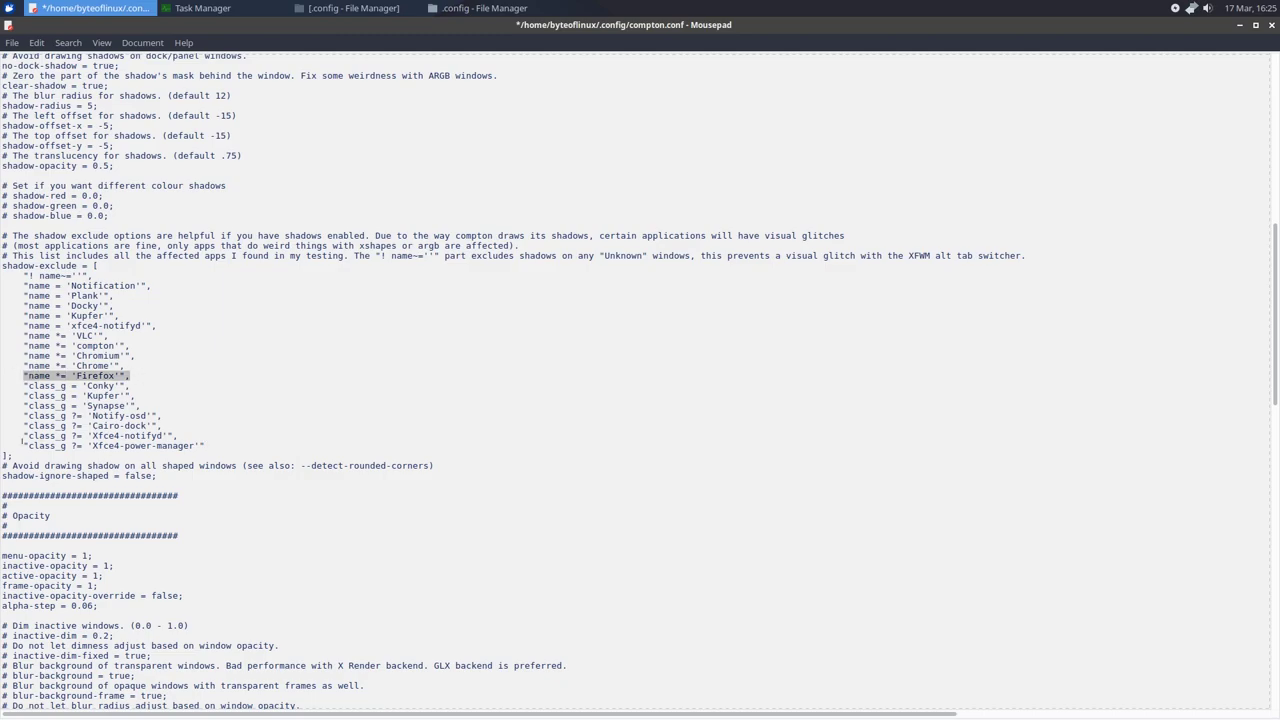
left_click_drag(22, 445, 205, 446)
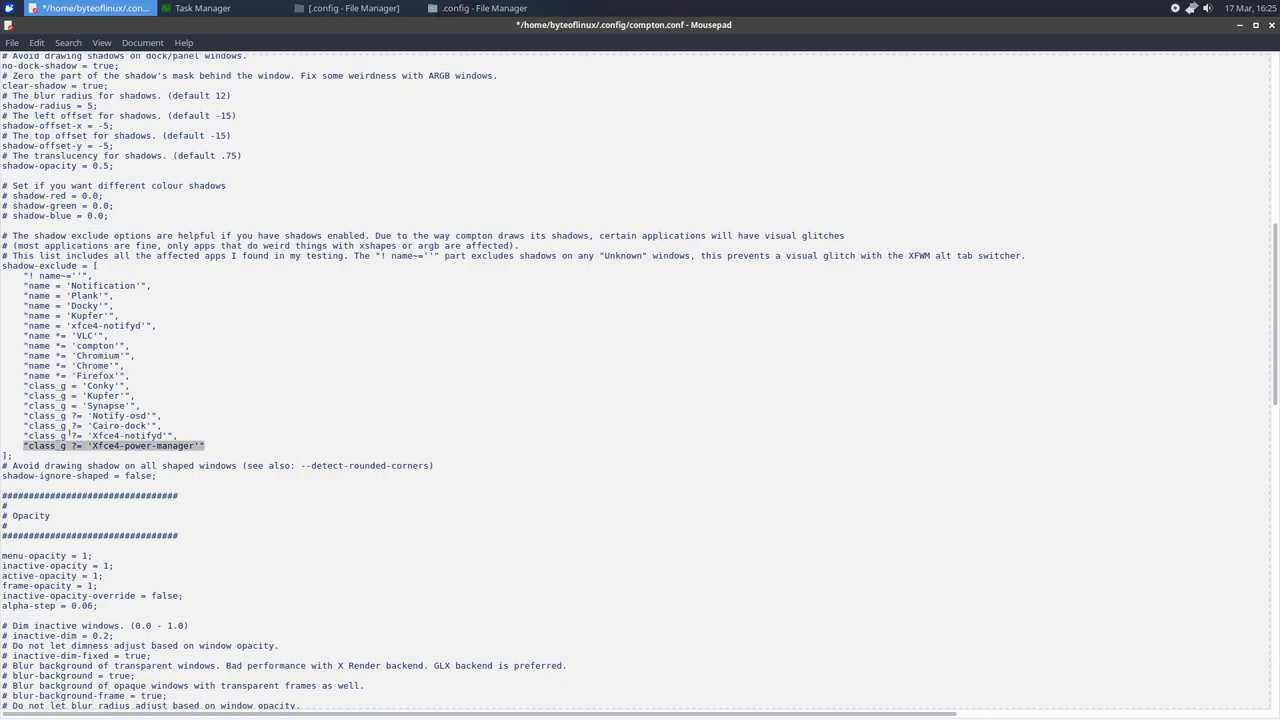
left_click(127, 489)
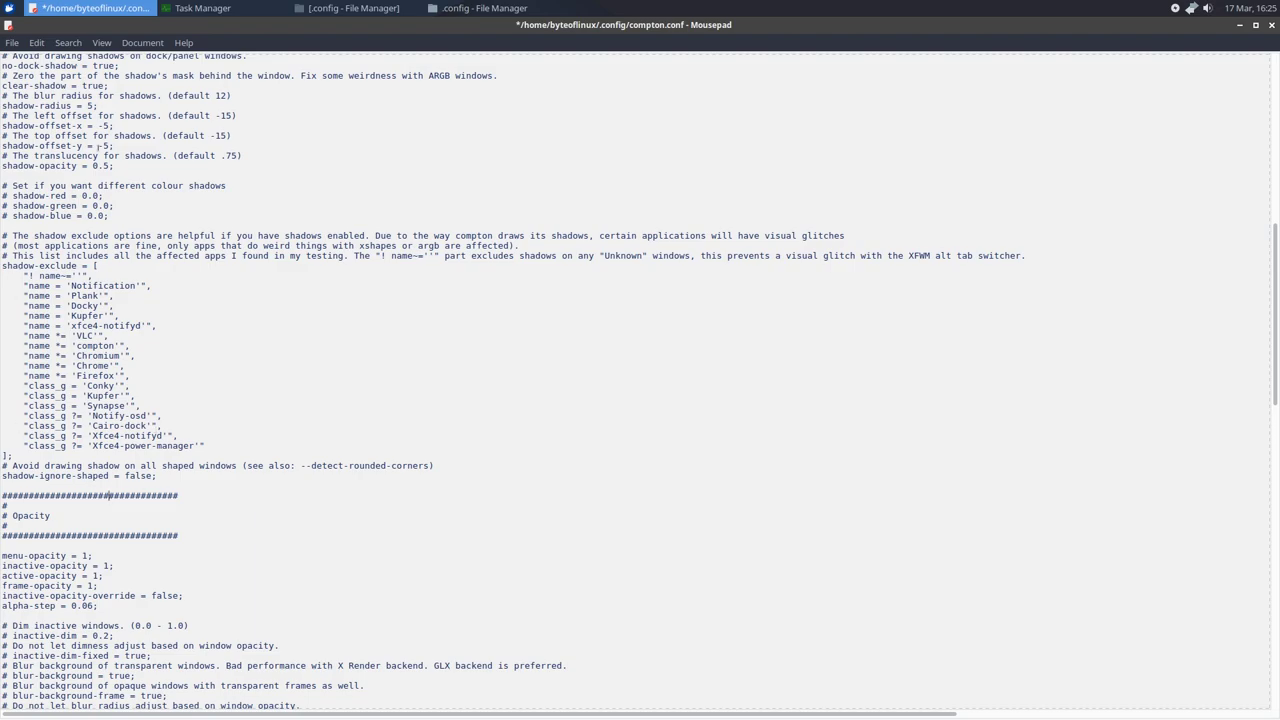
- Examine the Opacity and Fading sections of compton.conf, and check the panel clock's calendar popup effect
scroll(450, 504, "down", 10)
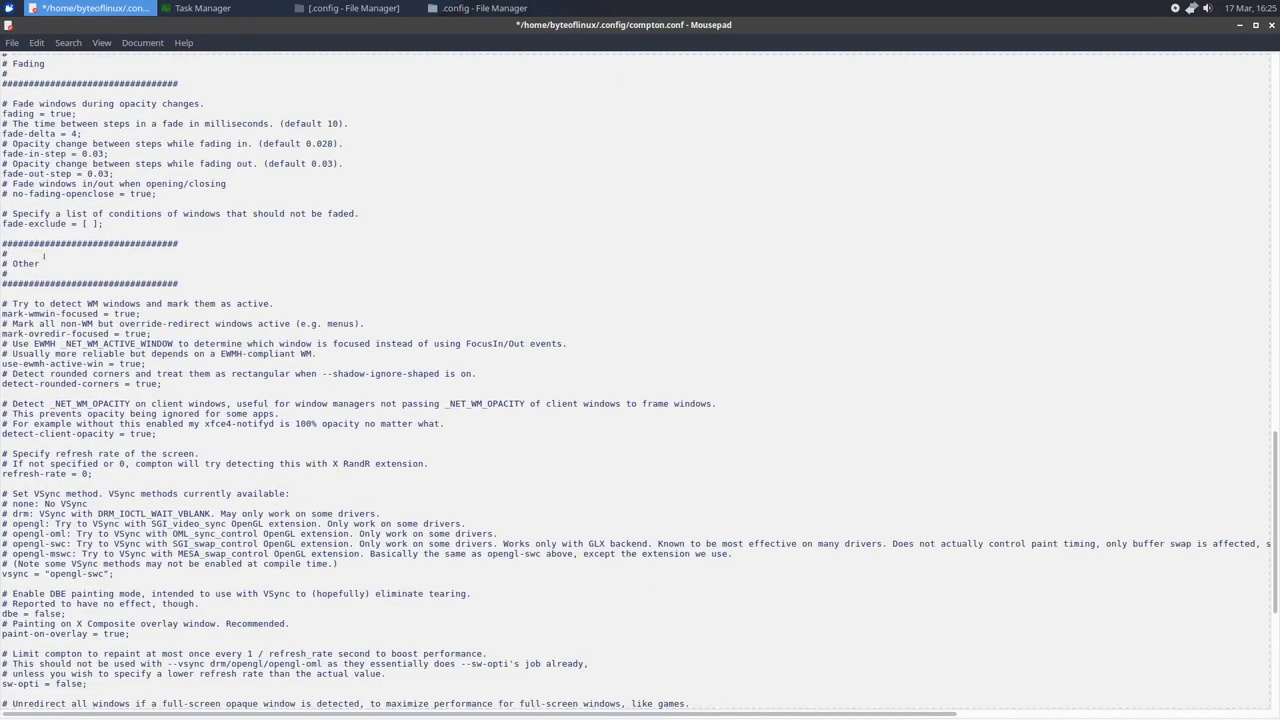
scroll(43, 257, "up", 2)
scroll(48, 279, "up", 3)
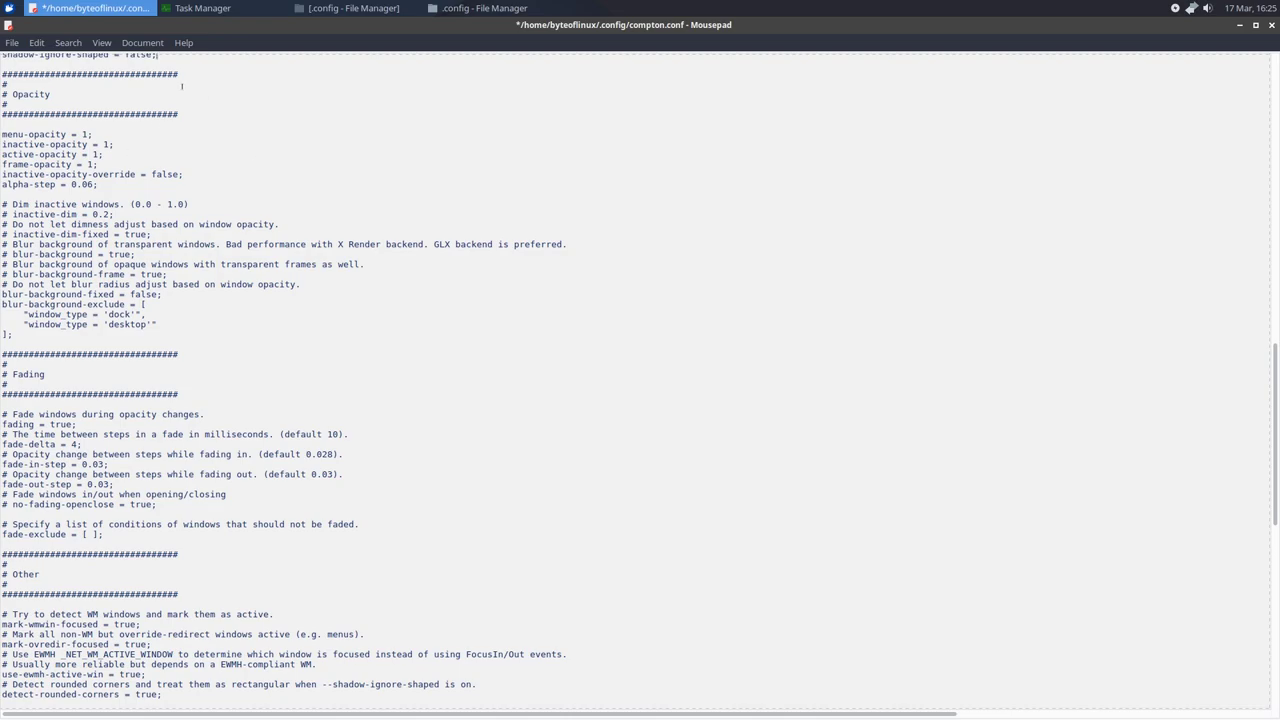
left_click(1250, 8)
left_click(673, 466)
scroll(221, 504, "down", 3)
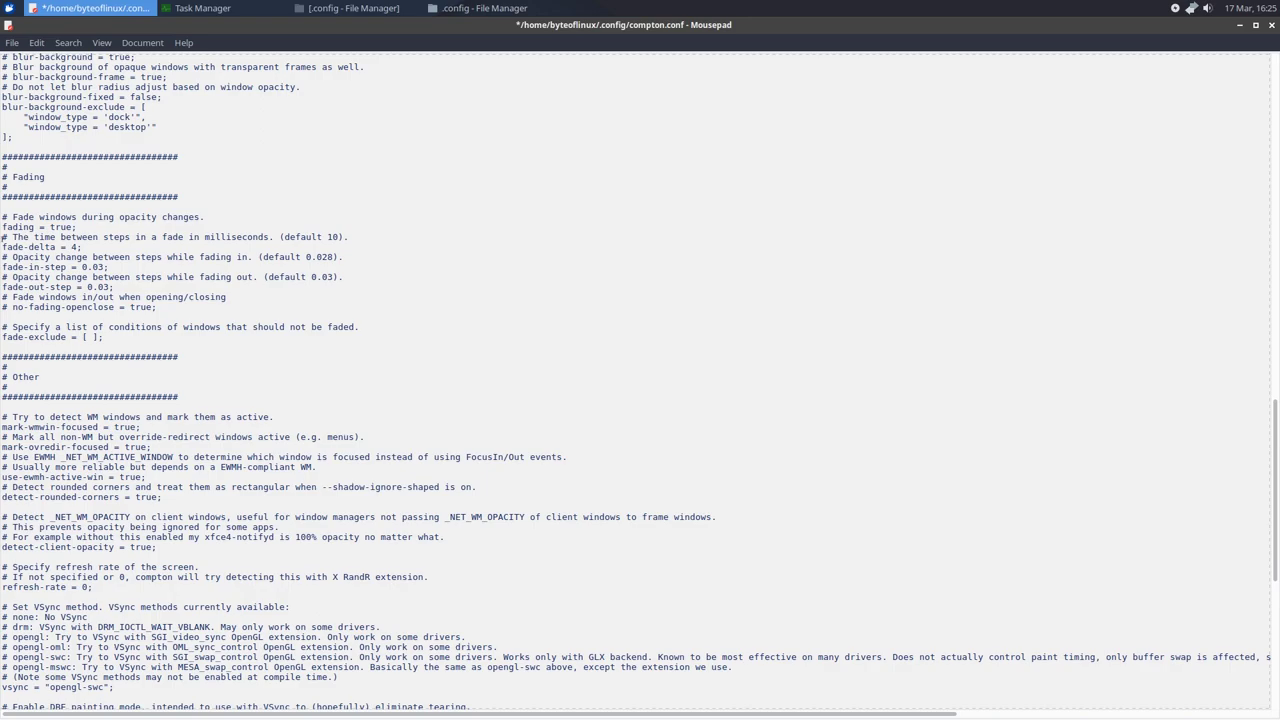
- Set fade-delta to 20 in the Fading section of compton.conf and save the file
left_click_drag(2, 247, 84, 245)
left_click(77, 247)
double_click(318, 237)
left_click(318, 237)
double_click(74, 246)
type("20")
key("ctrl+s")
- Restart compton by terminating its process in Task Manager and running it again through the Application Finder
left_click(203, 8)
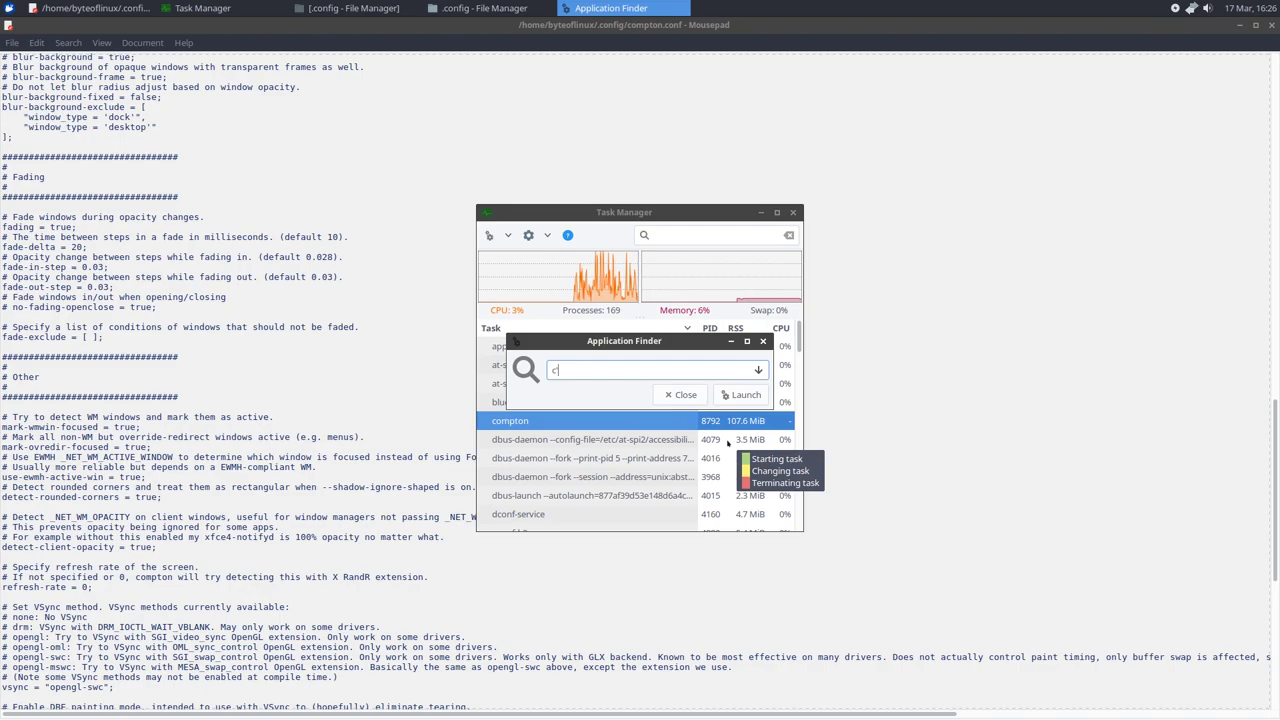
key("Escape")
right_click(695, 432)
left_click(716, 471)
left_click(783, 516)
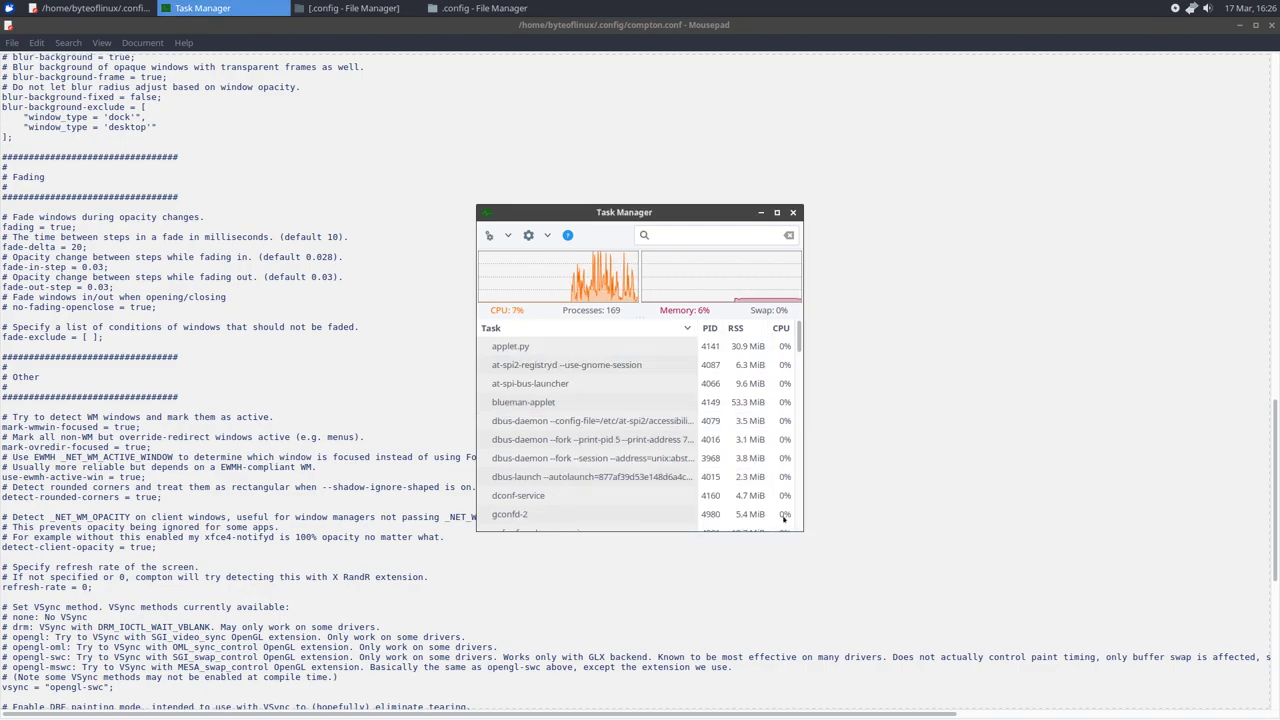
key("alt+F2")
type("compton")
key("Return")
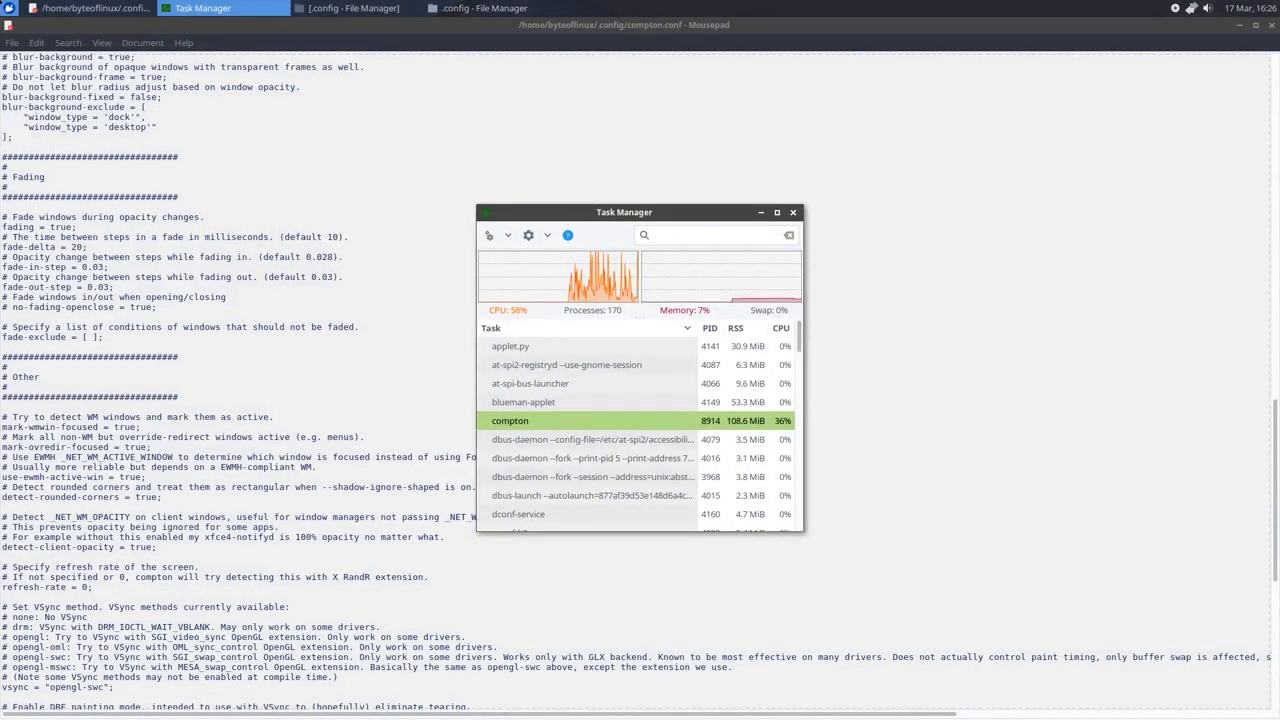
- Test the new fade timing by opening and closing the application menu and by minimizing and restoring the compton.conf editor window
left_click(10, 8)
key("Escape")
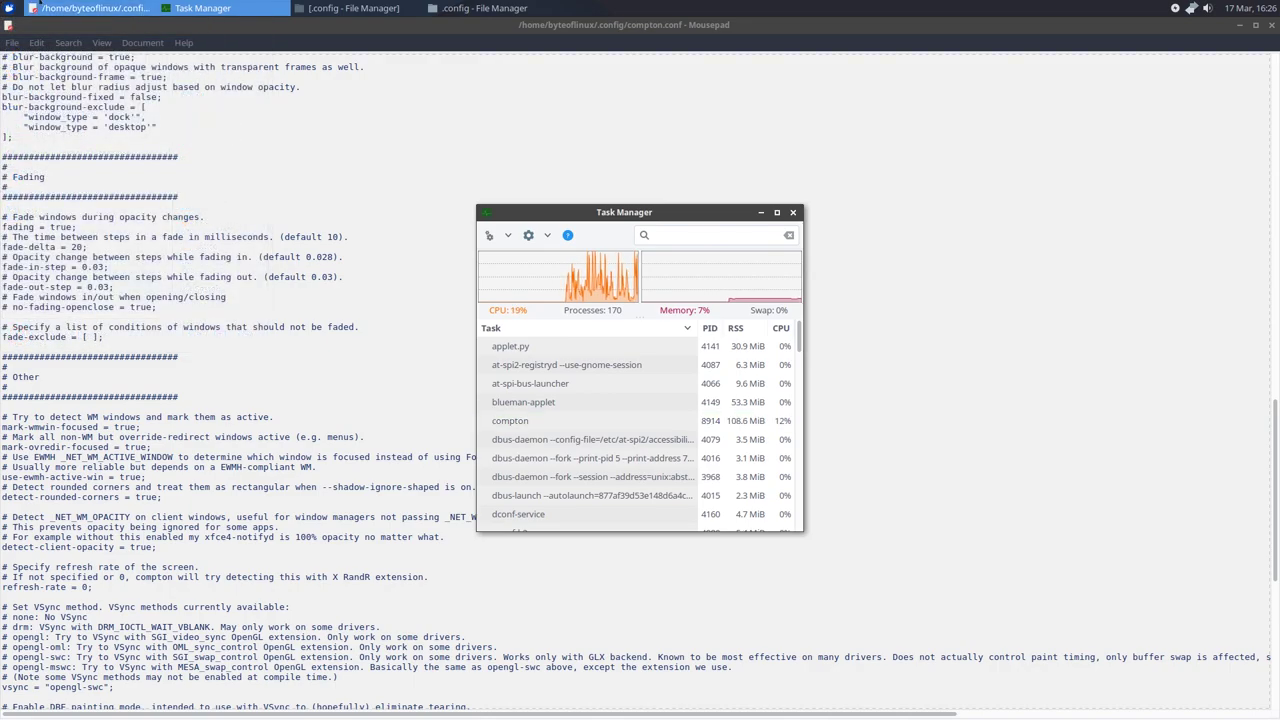
left_click(90, 8)
left_click(90, 8)
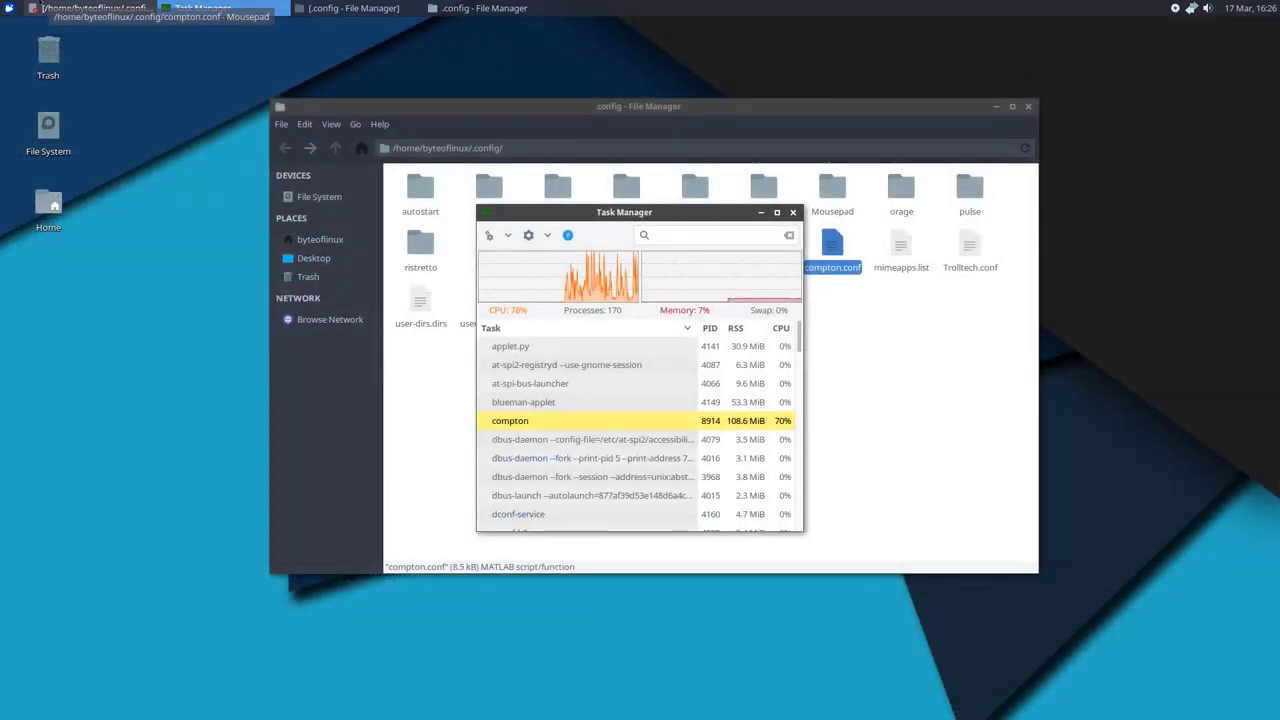
left_click(90, 8)
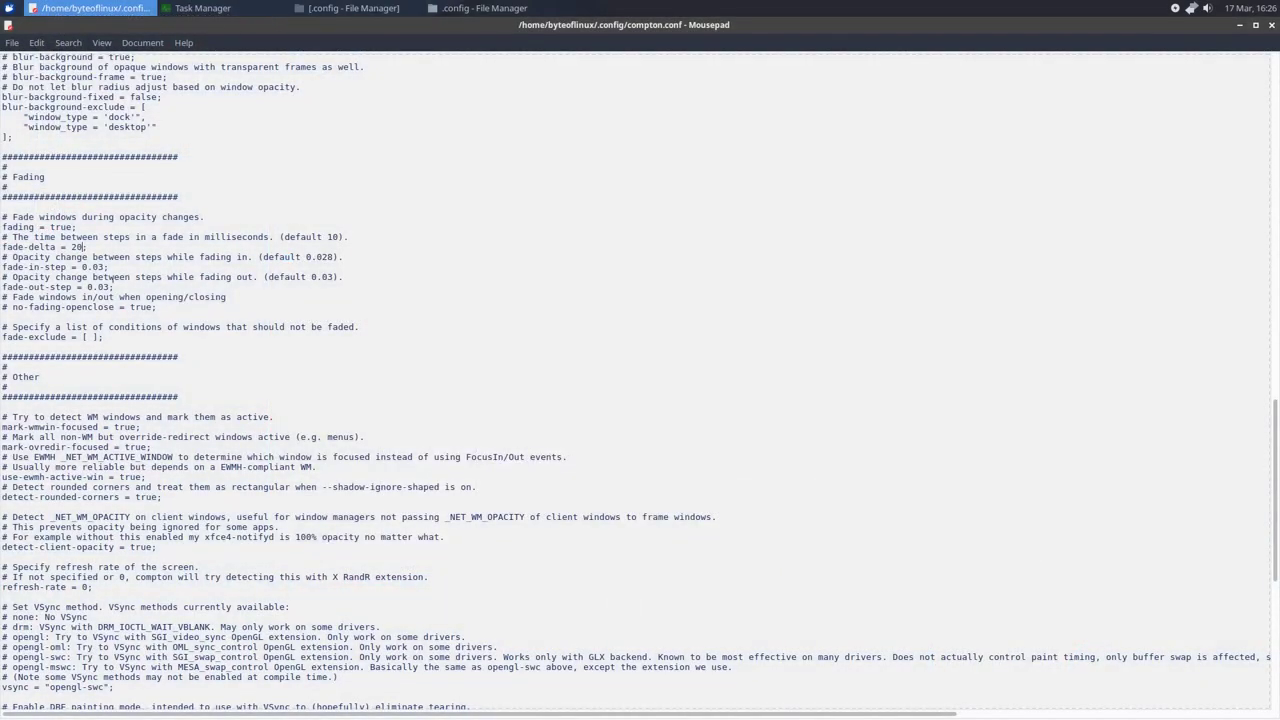
- Set fade-delta to 5 in compton.conf, and restart compton by terminating its process in Task Manager and running it again
double_click(77, 247)
type("3")
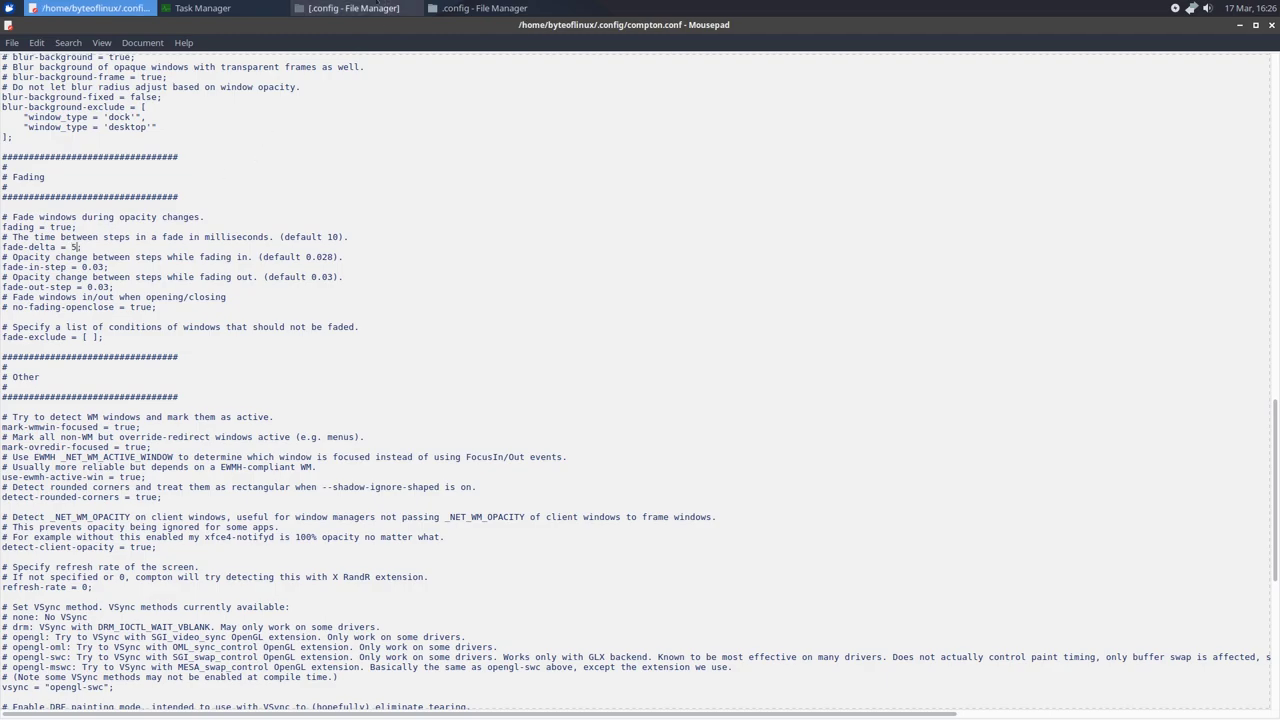
left_click(203, 8)
right_click(611, 421)
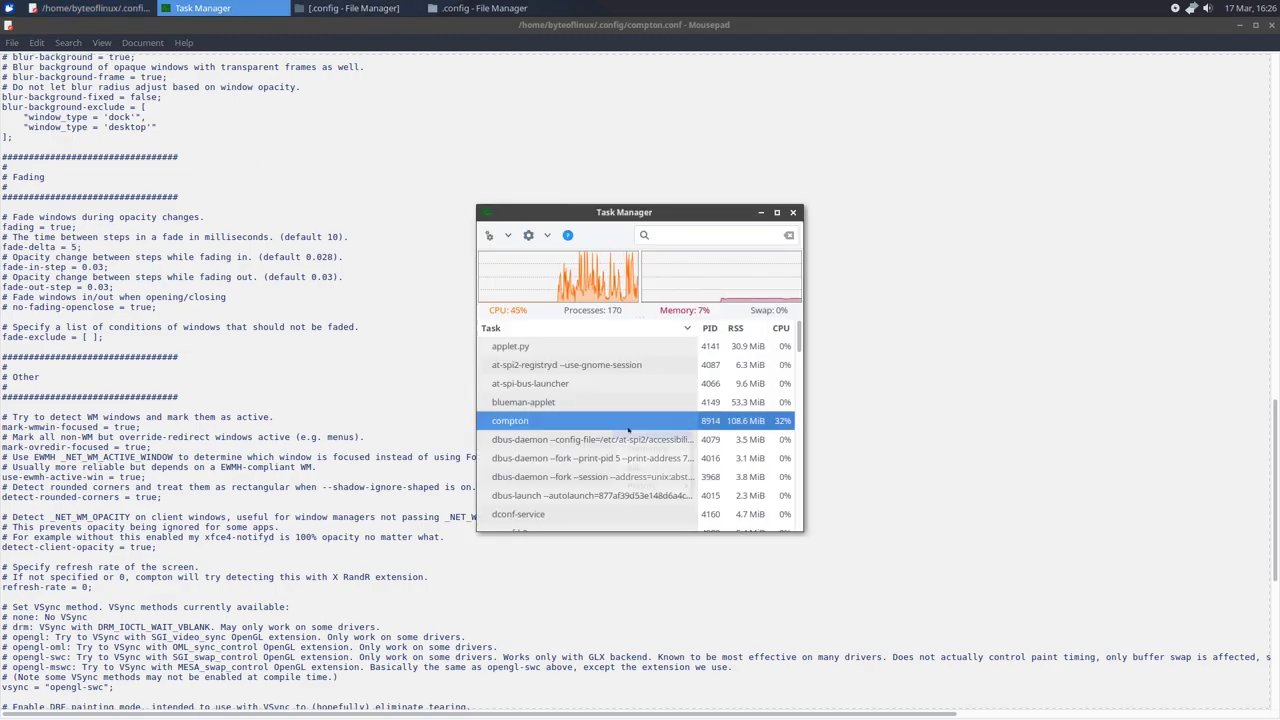
left_click(642, 488)
left_click(772, 511)
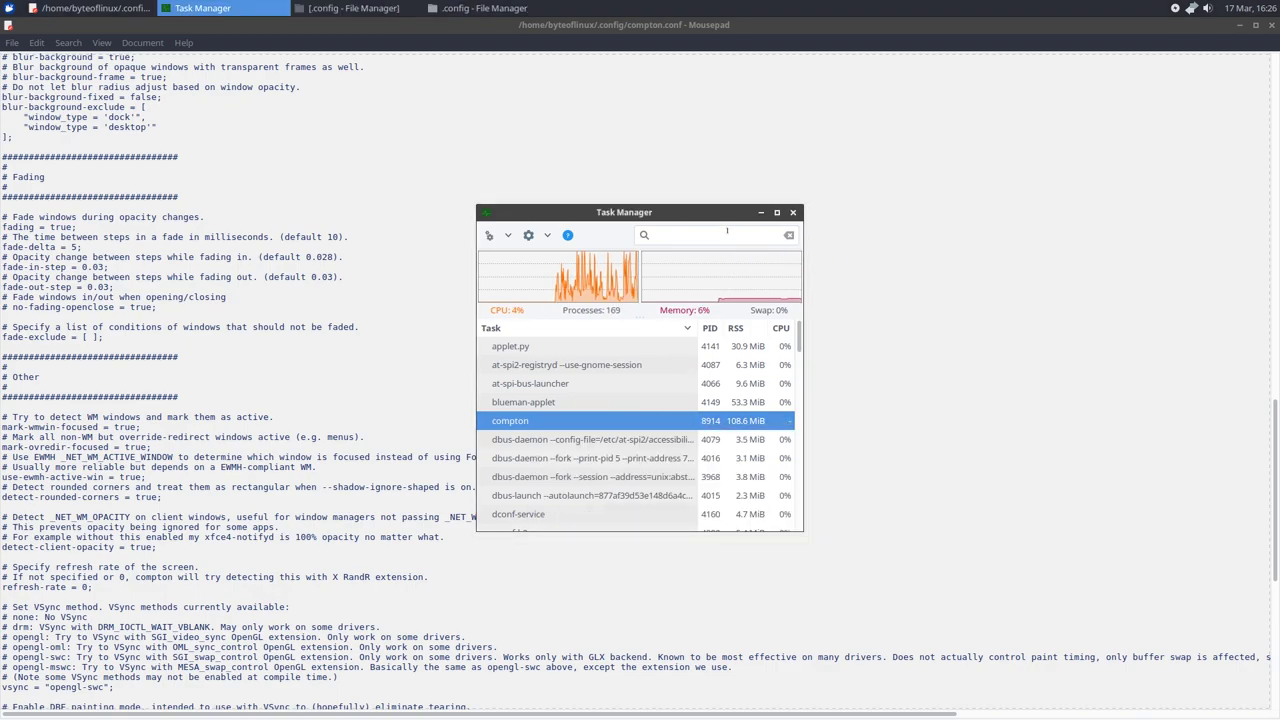
key("alt+F2")
key("Return")
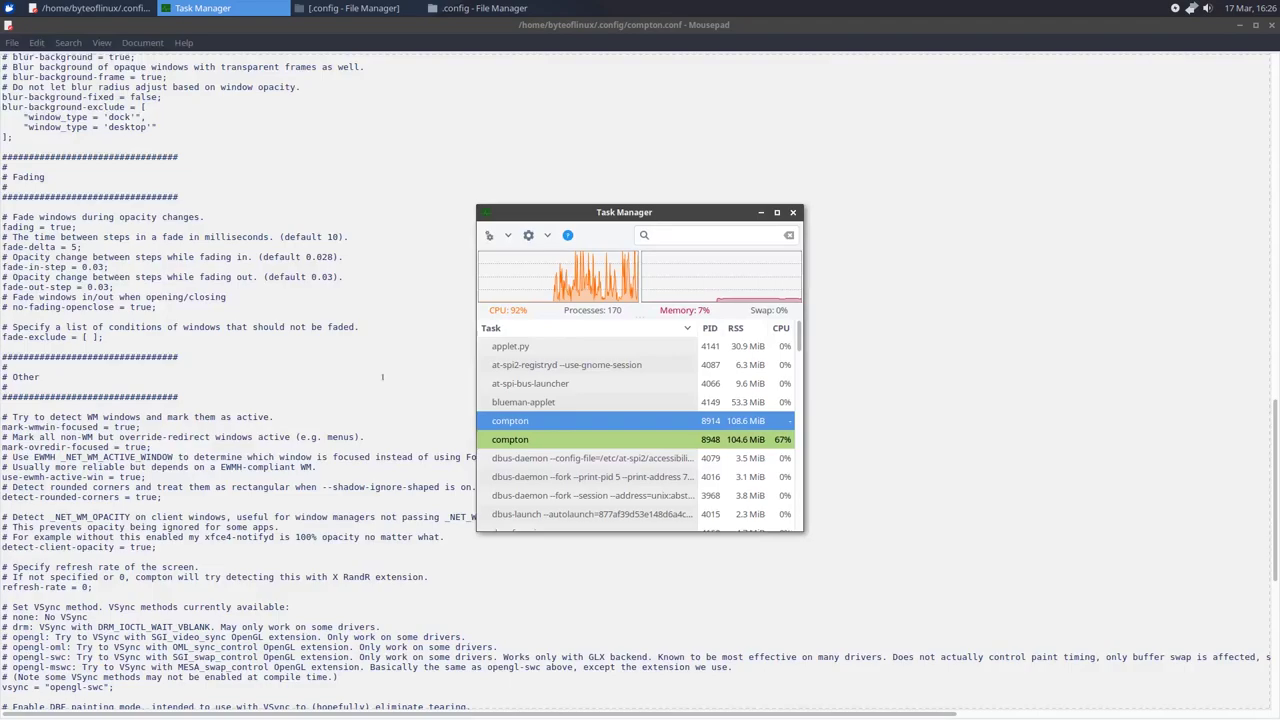
- Examine the Other section of compton.conf, including the VSync options, and the Window type settings at the end of the file
left_click(95, 8)
scroll(65, 467, "down", 20)
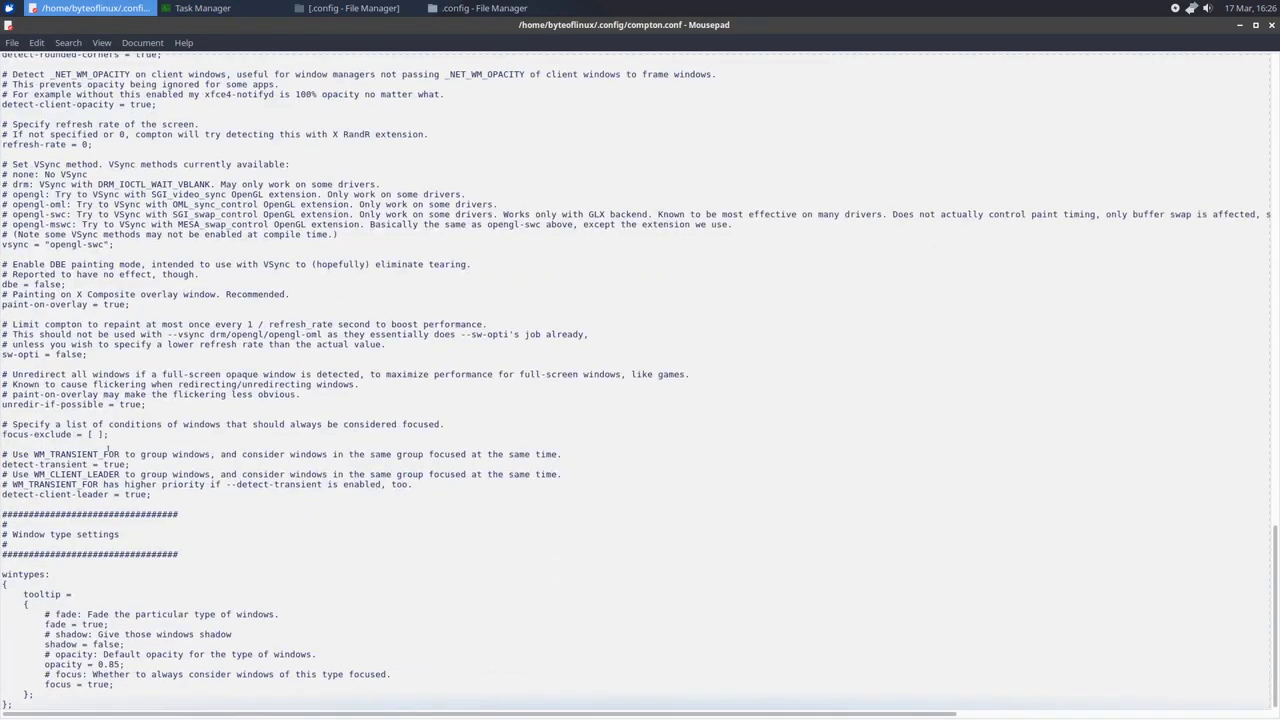
scroll(100, 480, "up", 8)
scroll(103, 362, "up", 2)
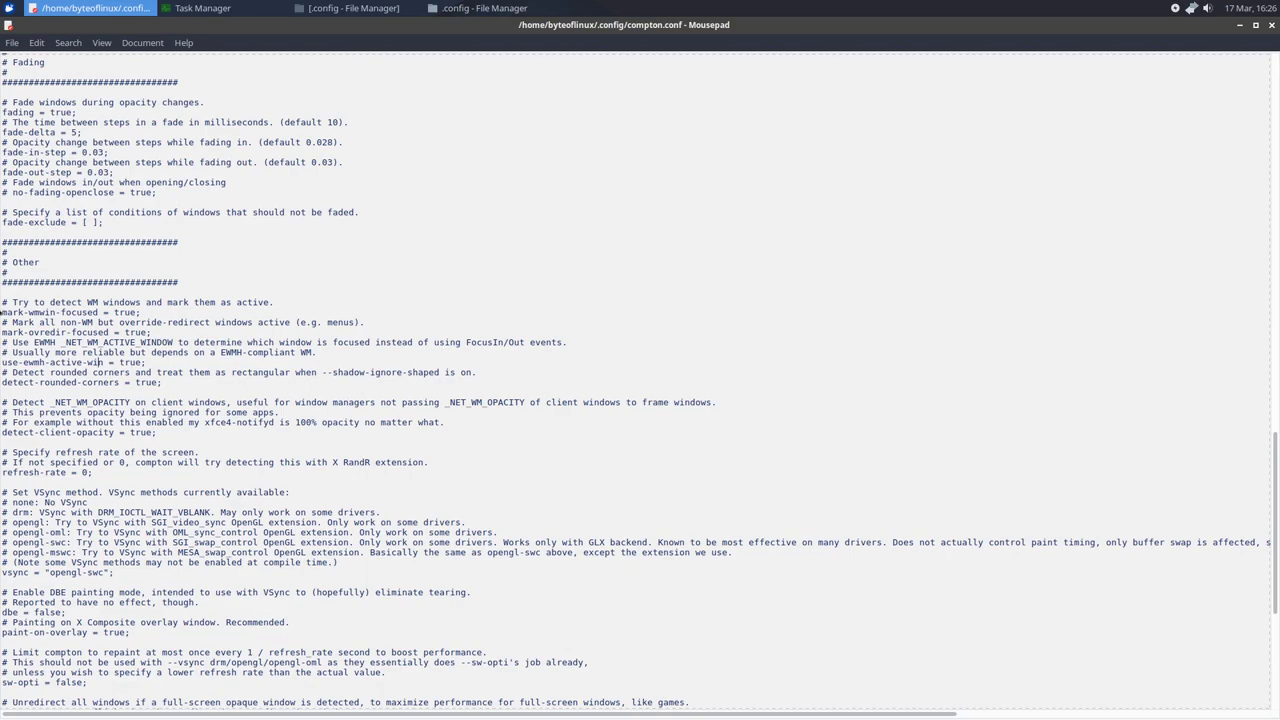
scroll(84, 484, "down", 11)
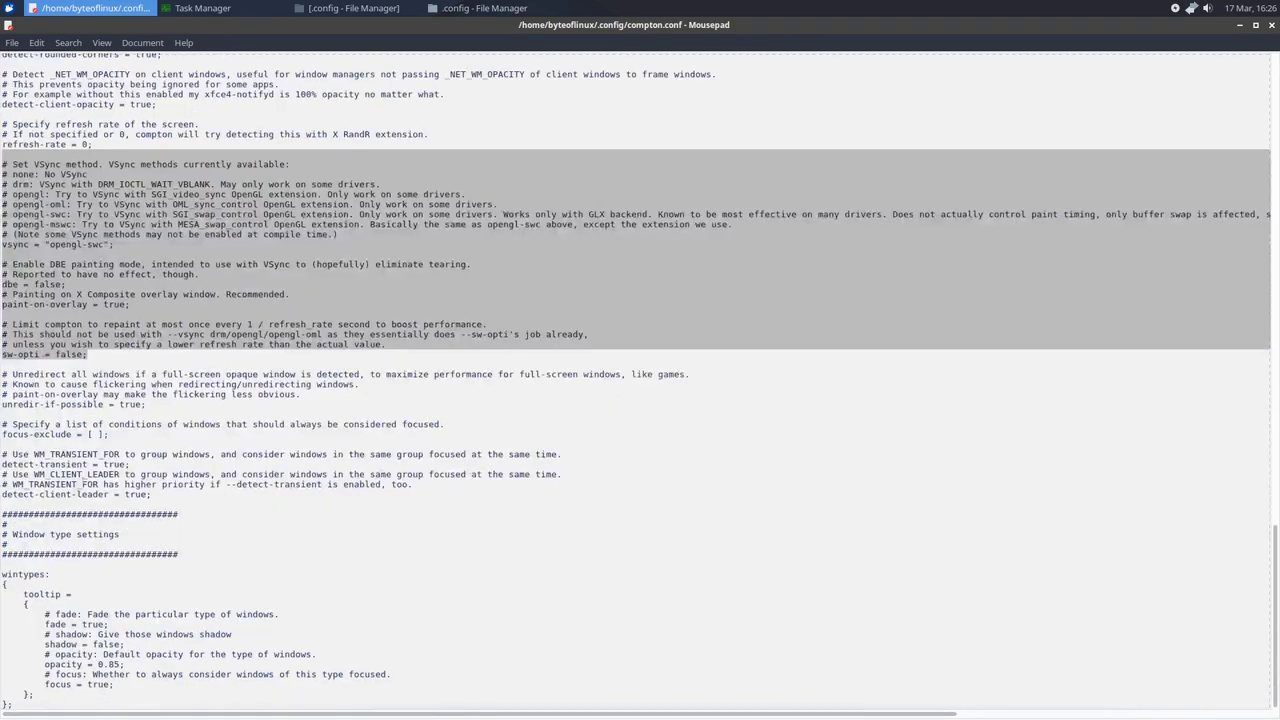
scroll(84, 484, "up", 7)
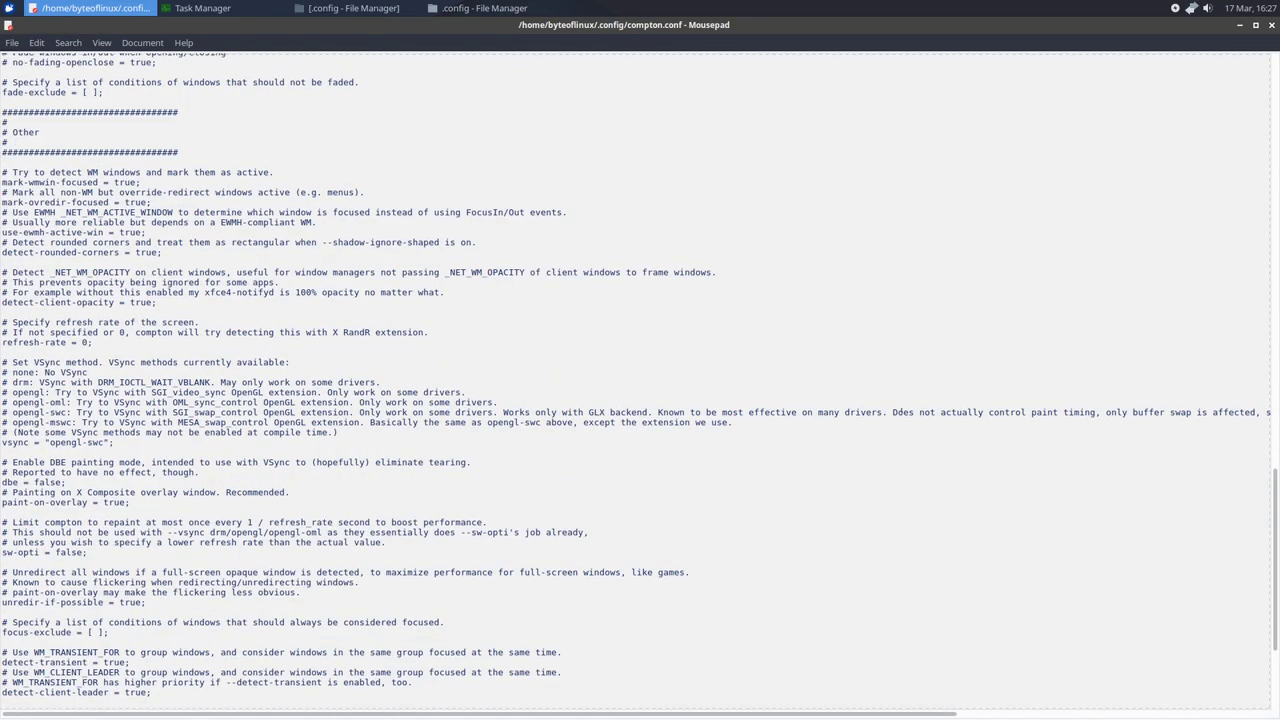
scroll(890, 405, "down", 4)
scroll(870, 300, "up", 19)
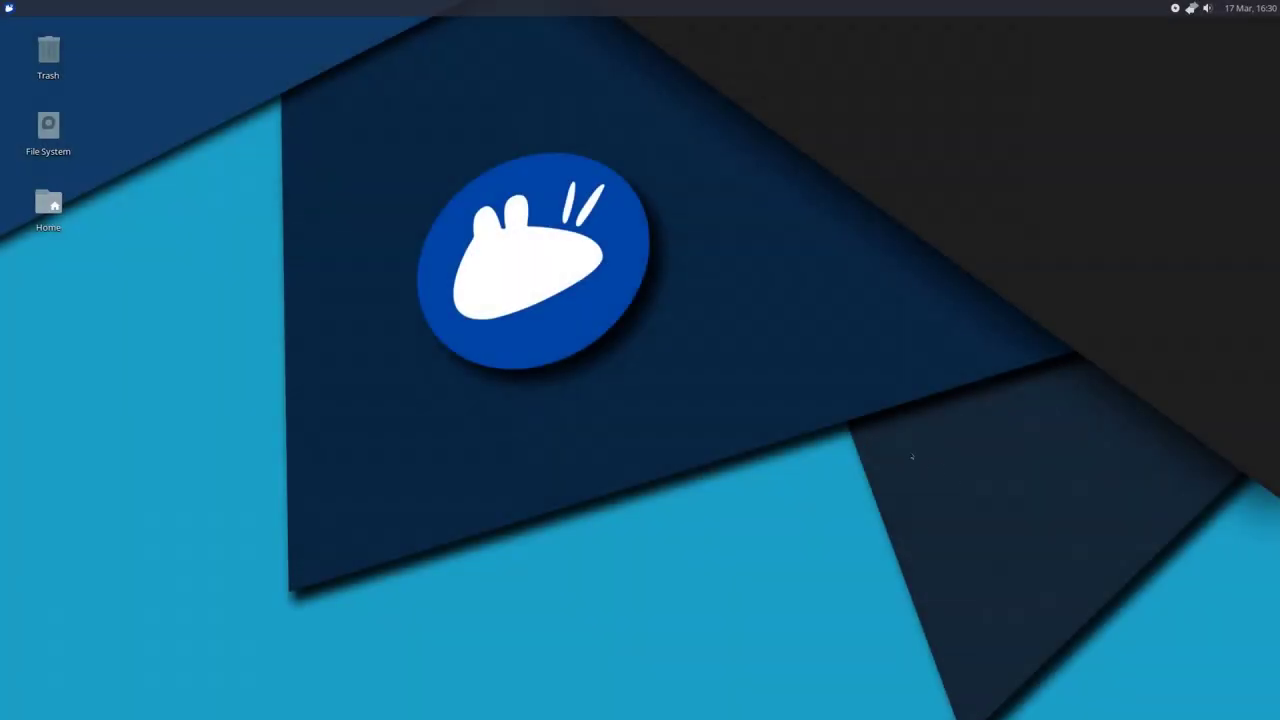
- Test the compositor effects on the desktop by drawing selection rectangles and opening and closing the application menu
left_click_drag(369, 130, 713, 398)
left_click(8, 8)
left_click(363, 218)
left_click_drag(369, 125, 690, 400)
left_click(8, 8)
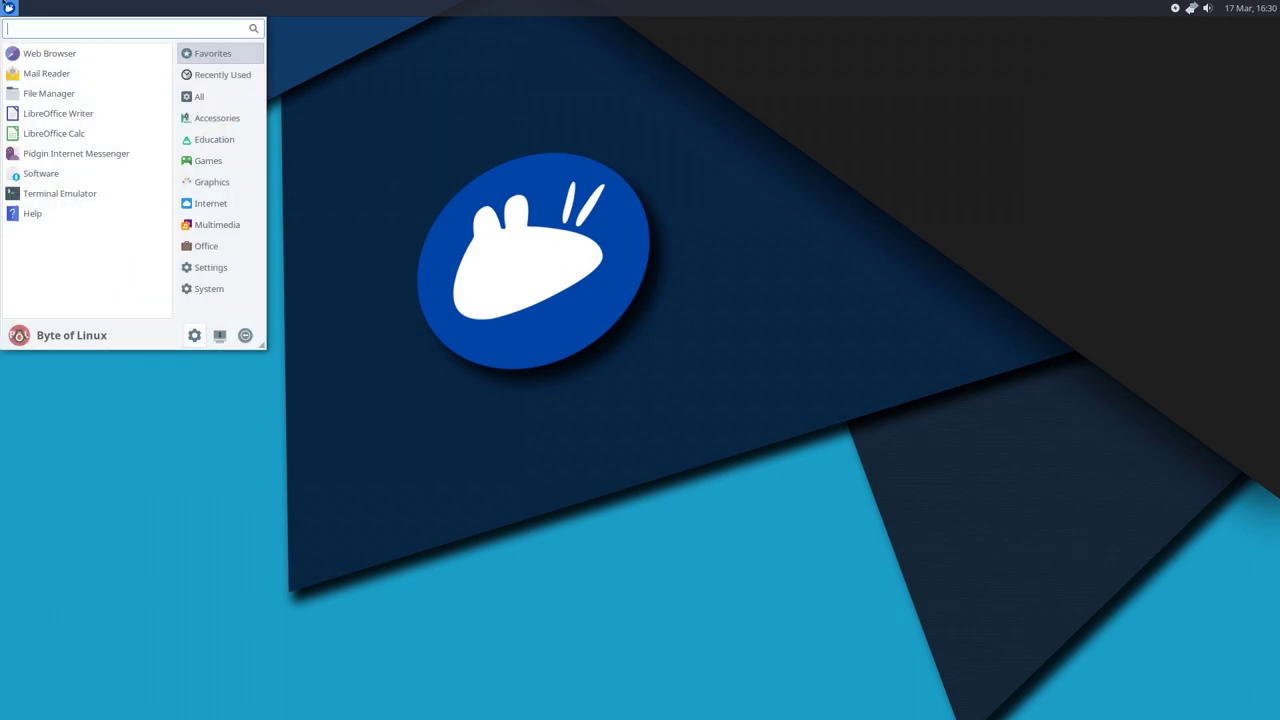
left_click(289, 220)
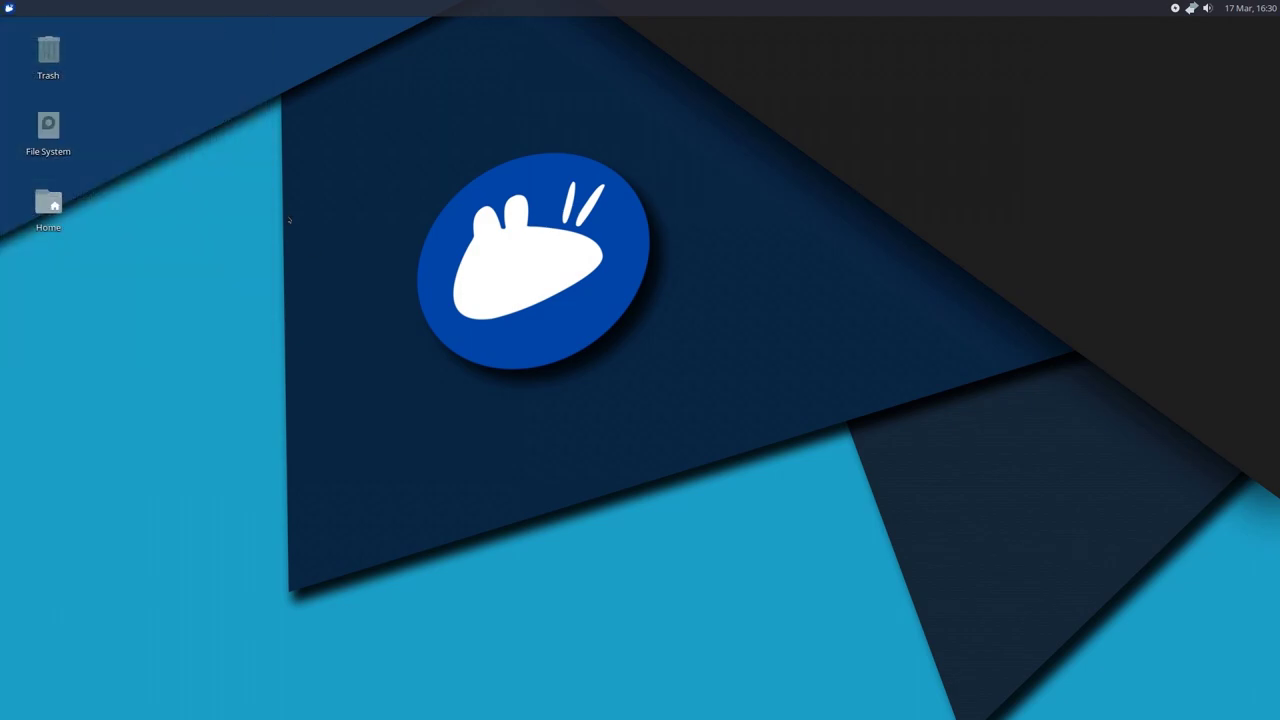
- Check in Task Manager whether the compton process is running and how much it uses, and close Task Manager
key("super")
type("task")
key("Return")
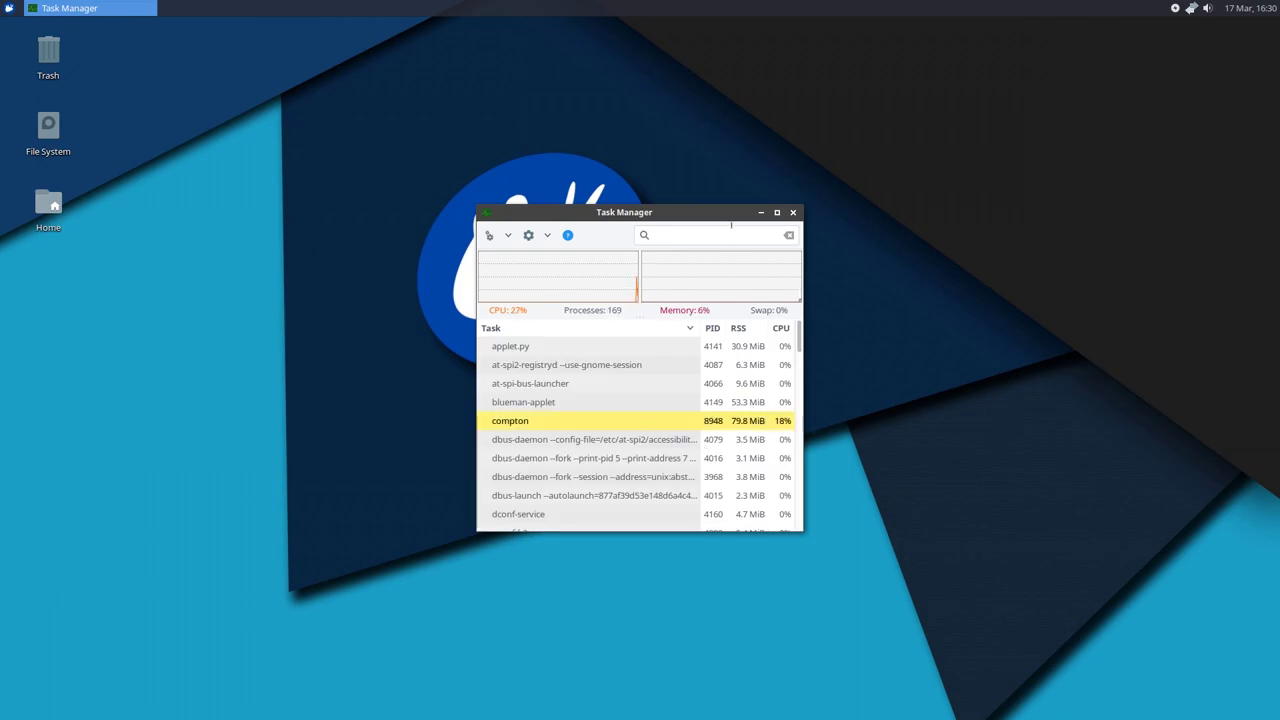
left_click(793, 212)
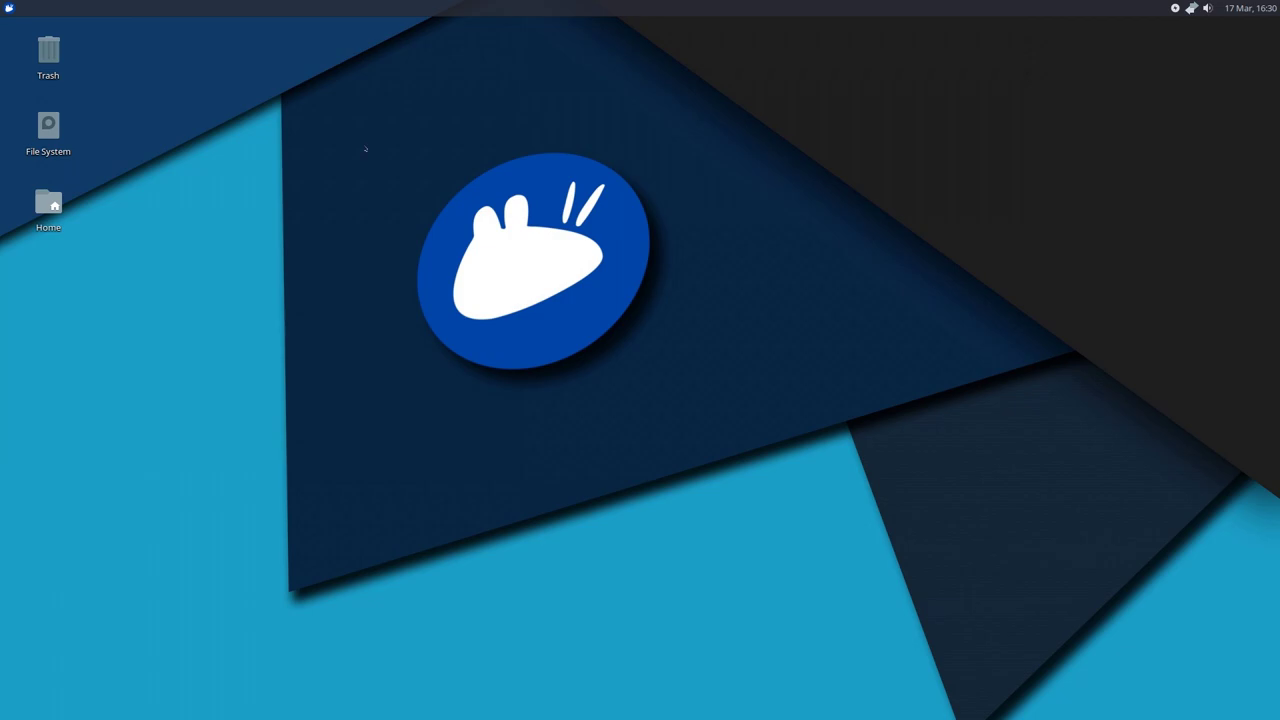
- Check the application menu's fade and the desktop selection rectangle once more
left_click(9, 8)
left_click(387, 153)
left_click_drag(387, 153, 662, 395)
mouse_move(60, 201)
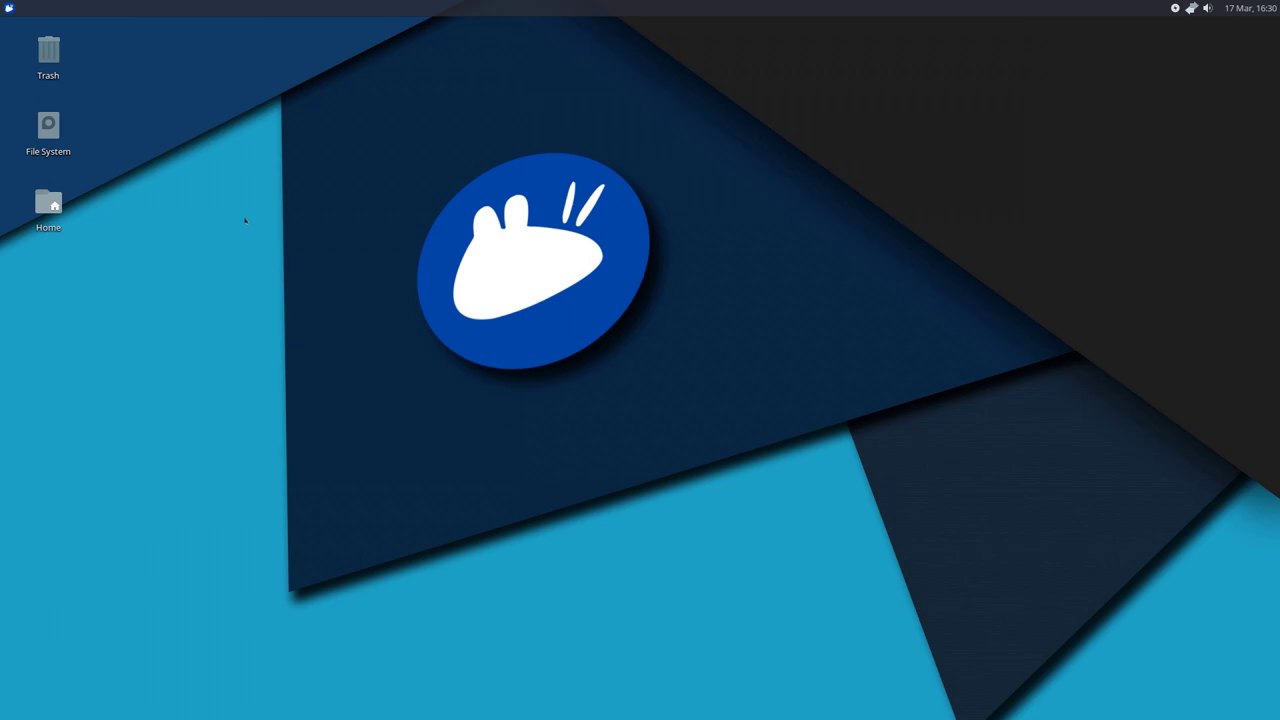